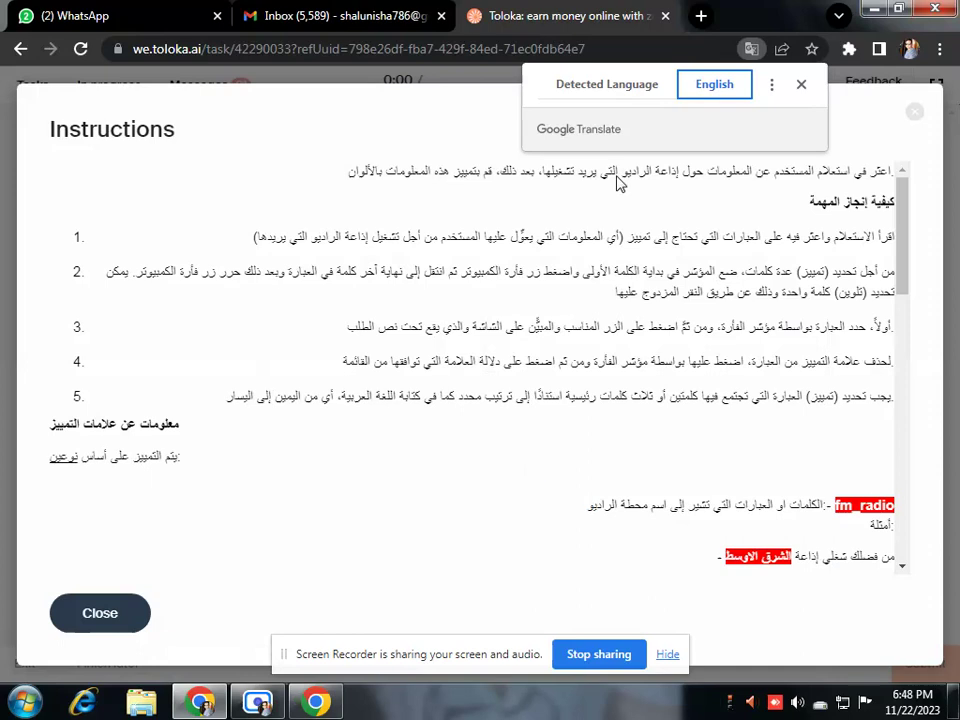
Step: Translate the task instructions into English and review them through the final examples before closing them
click(706, 88)
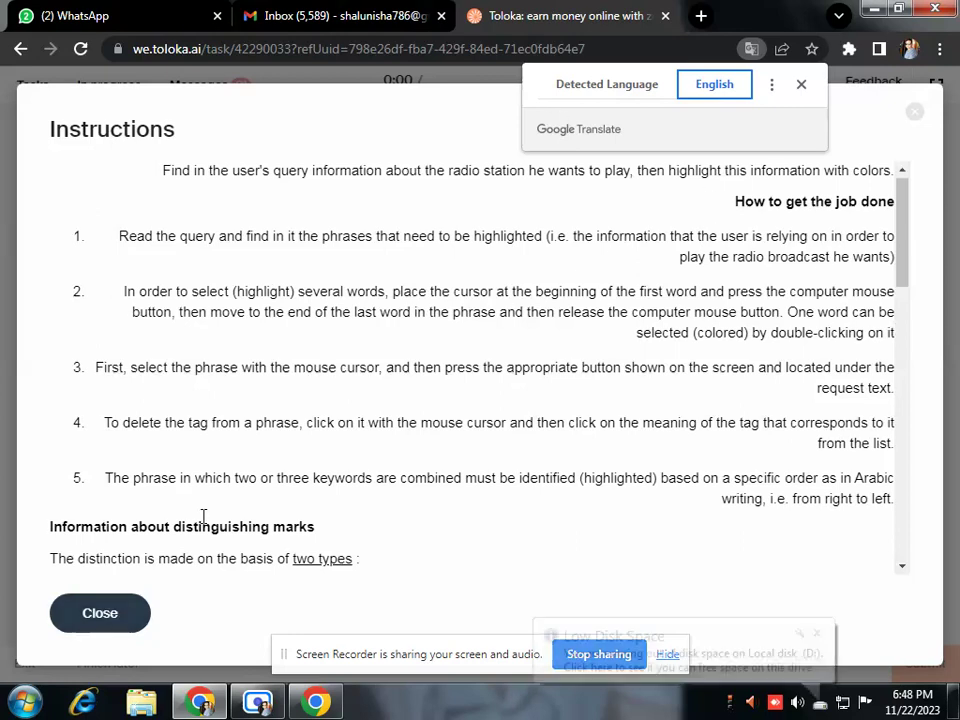
scroll(203, 516, down, 3)
scroll(204, 516, down, 2)
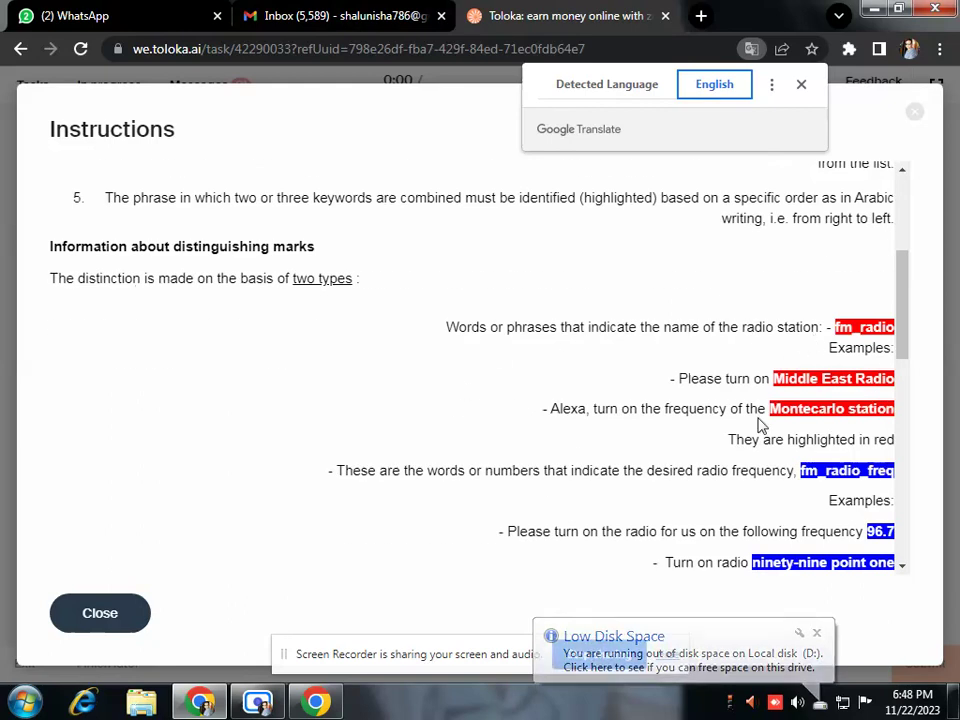
scroll(760, 472, down, 3)
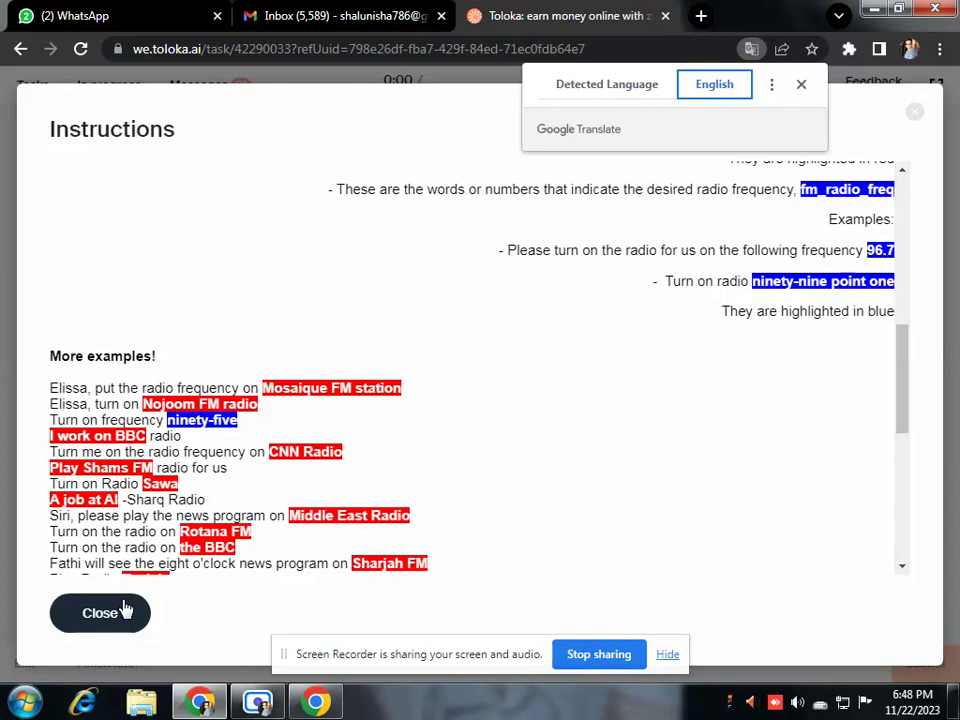
scroll(160, 517, down, 5)
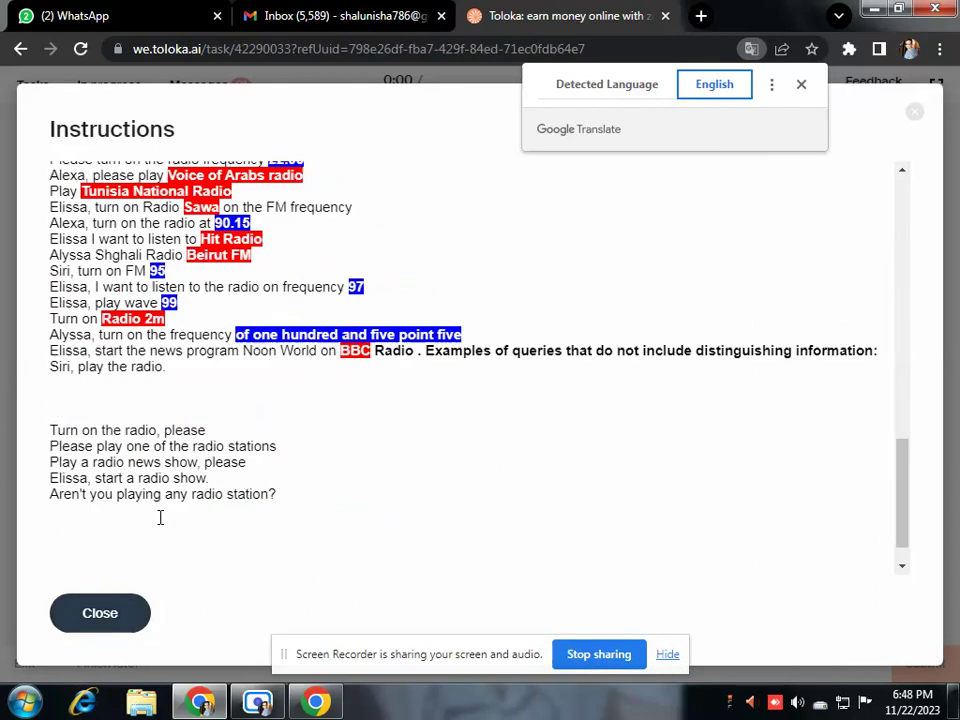
click(114, 613)
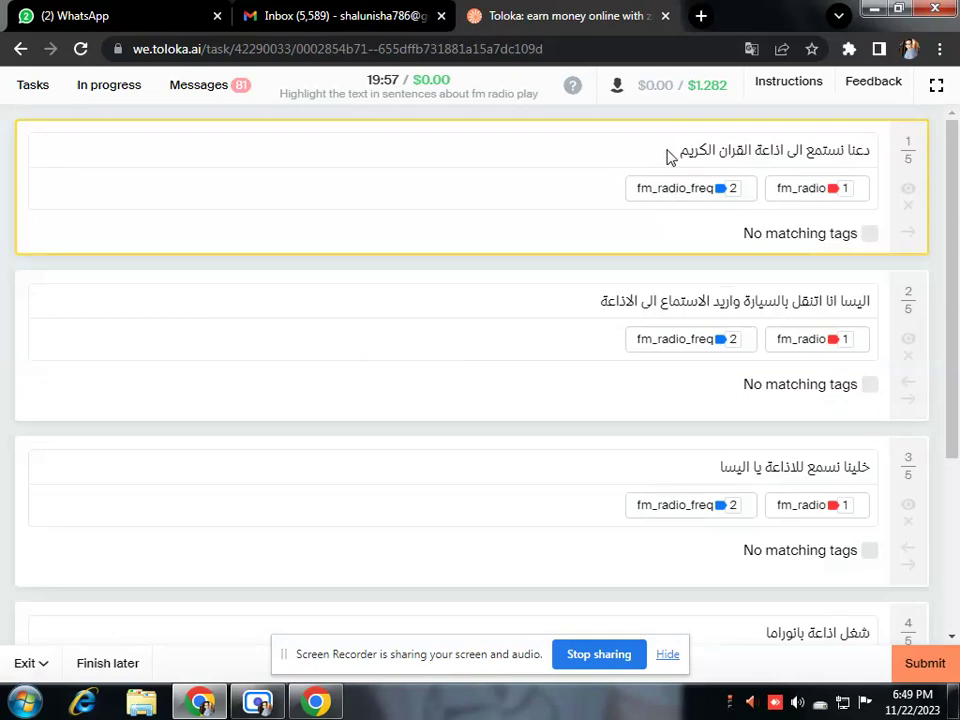
Step: Copy the whole Arabic sentence of the first task item
drag(668, 157, 731, 165)
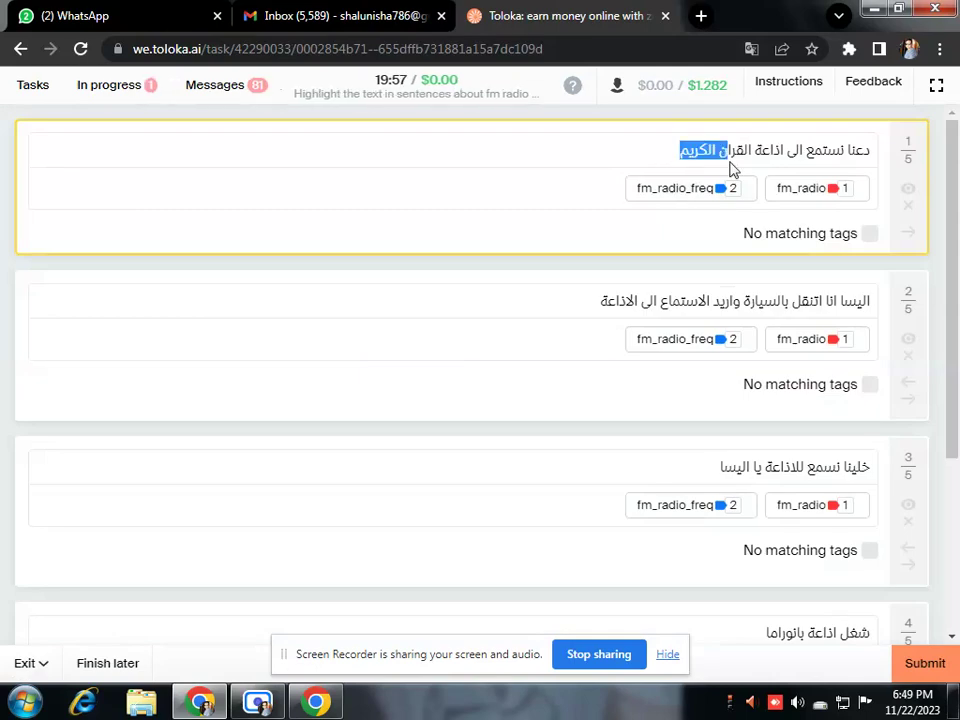
triple_click(851, 148)
right_click(862, 152)
click(836, 163)
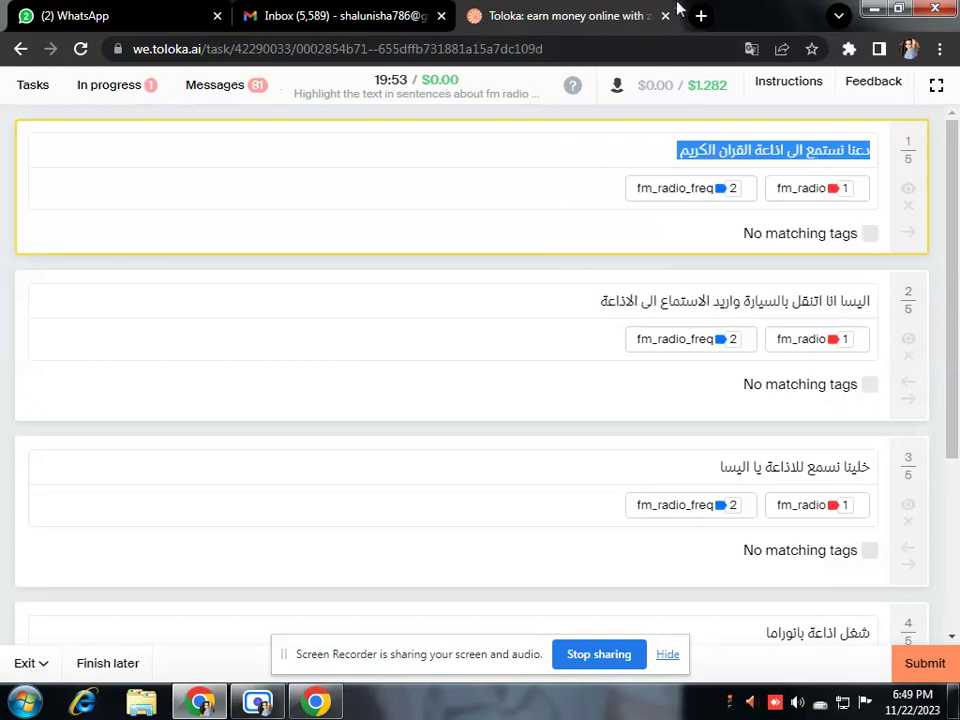
Step: Search the web for "translate" in a new browser tab and set the translator's source language to Arabic
click(700, 16)
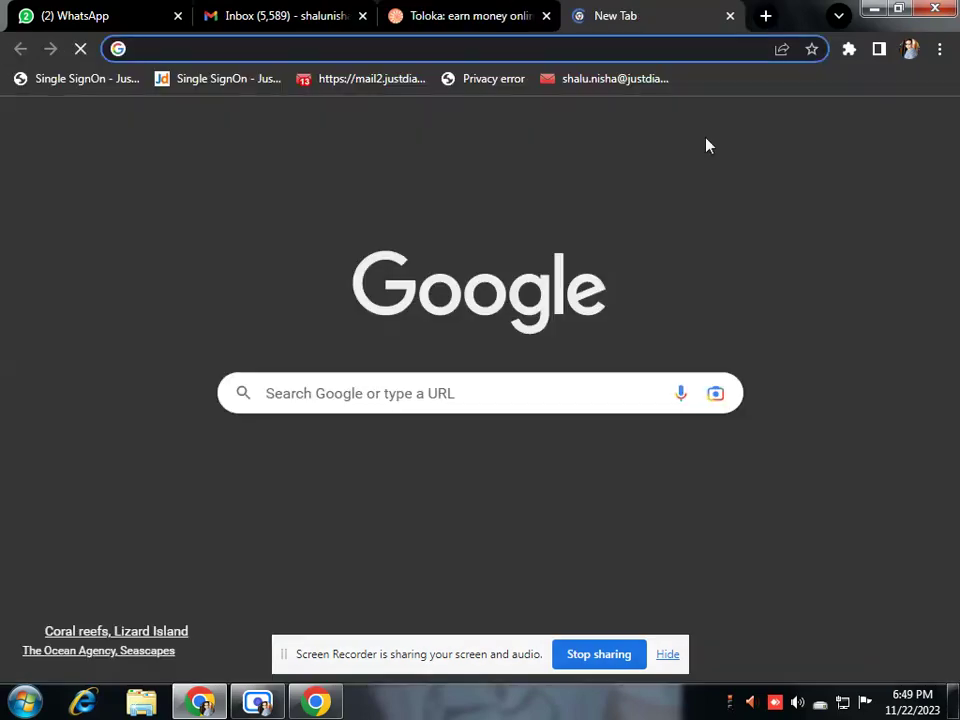
text(trans)
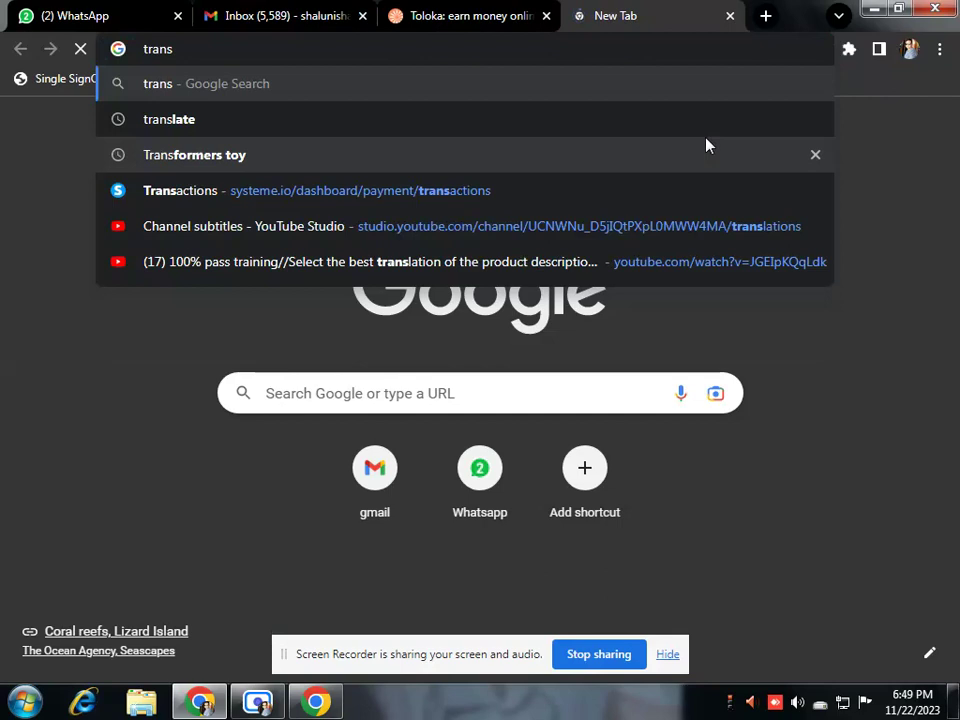
key(Down)
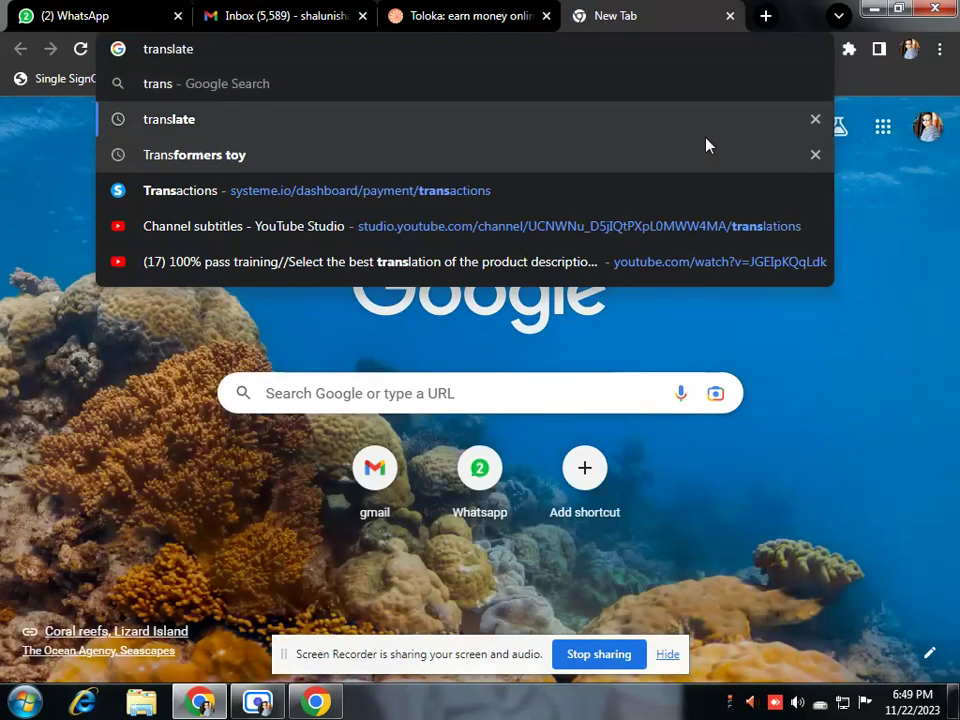
key(Return)
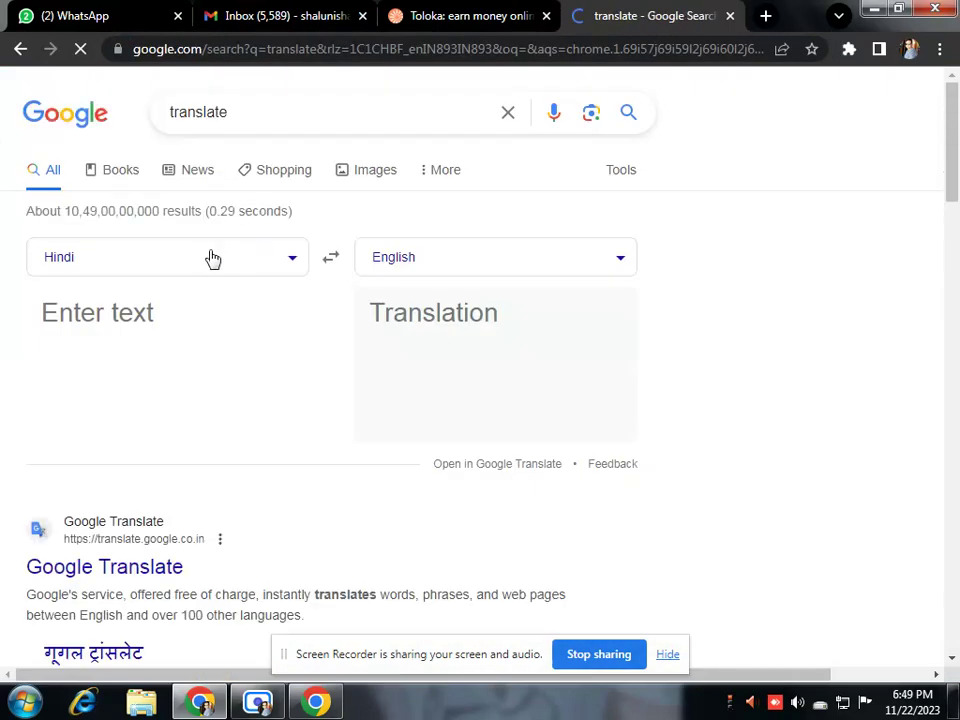
click(297, 258)
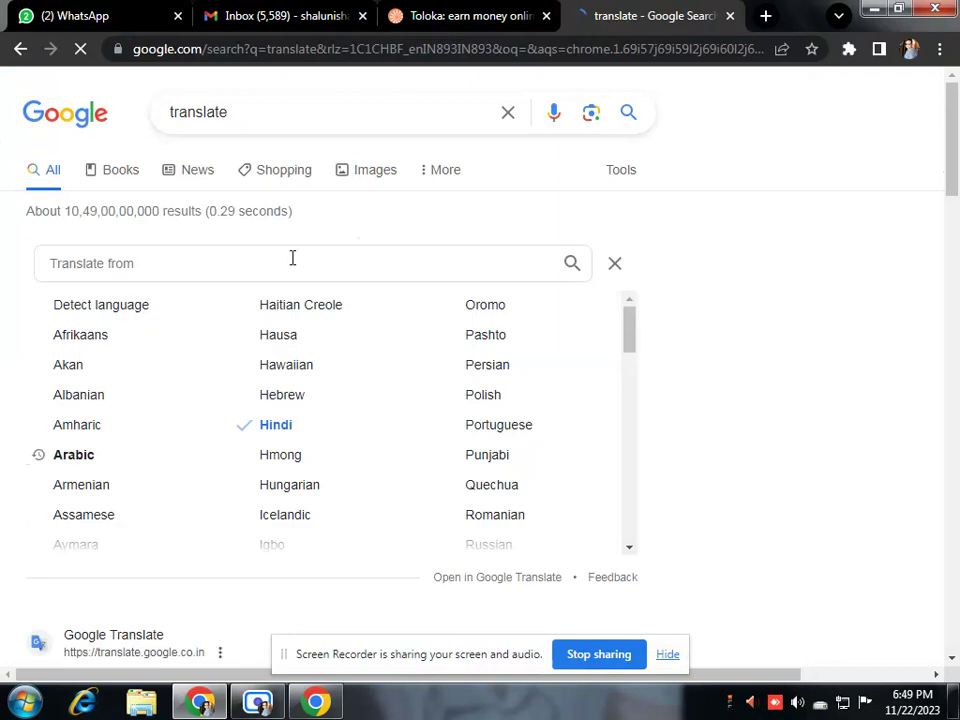
click(75, 455)
Step: Paste the copied first sentence into the translator to get its English translation
click(120, 312)
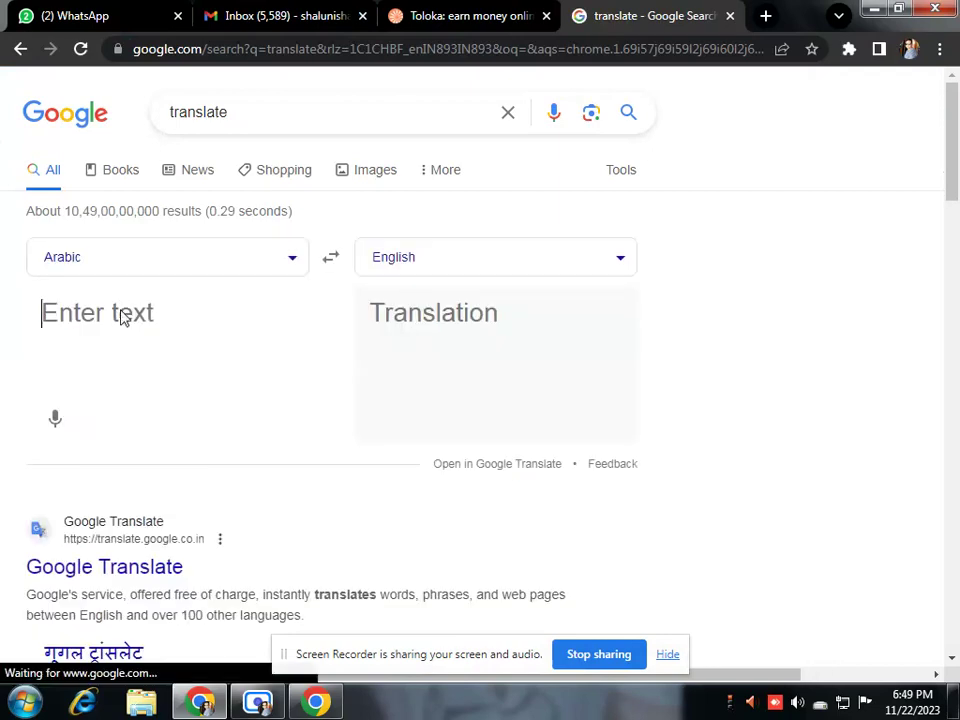
right_click(120, 312)
click(182, 424)
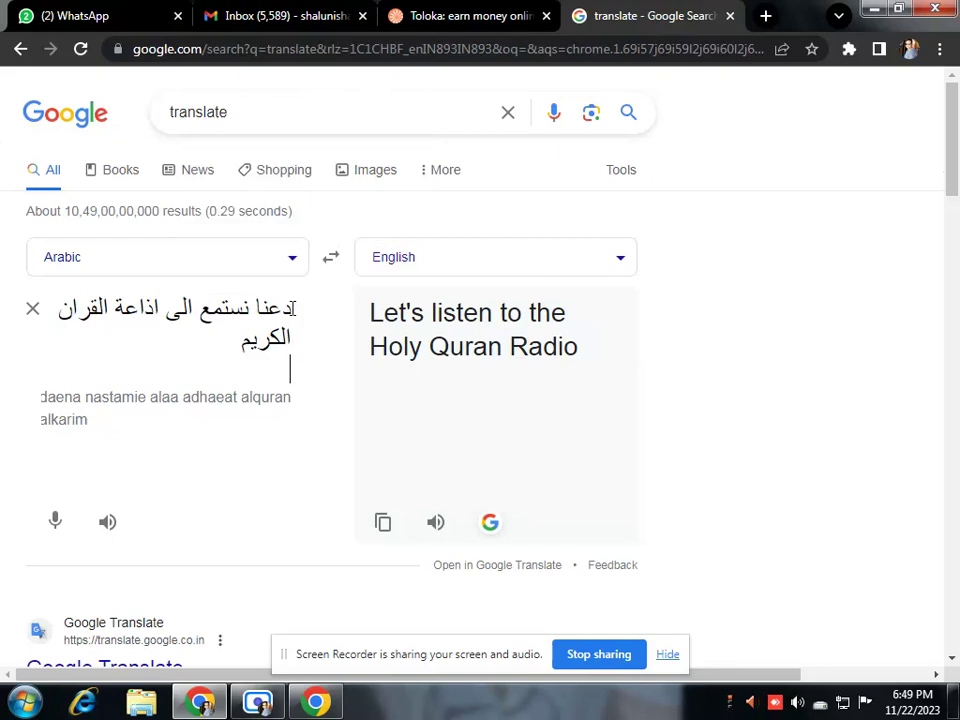
drag(290, 308, 204, 310)
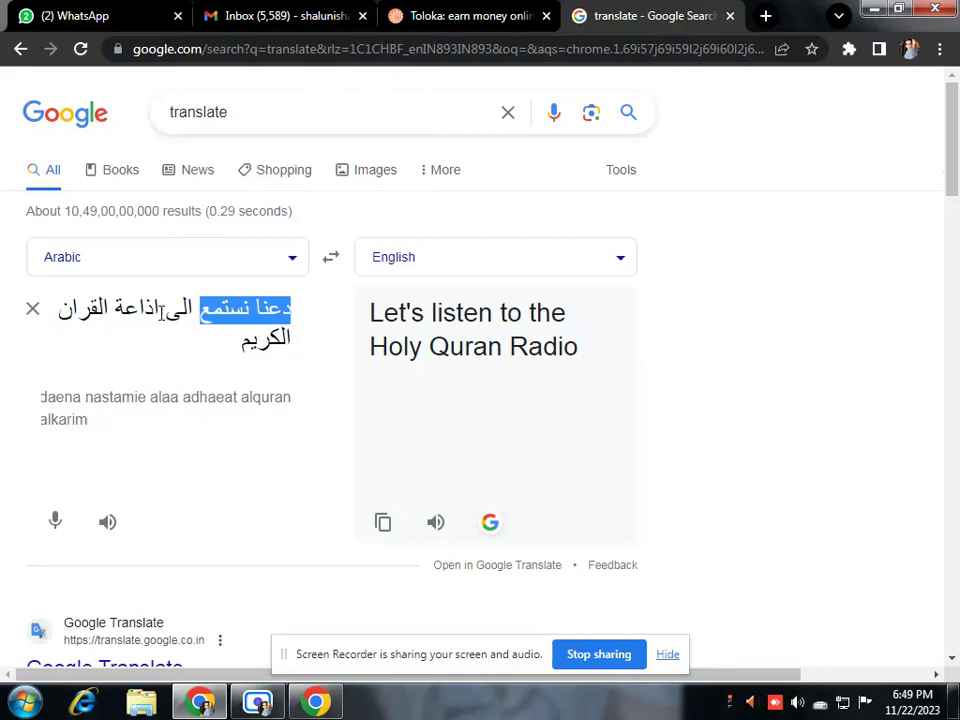
key(BackSpace)
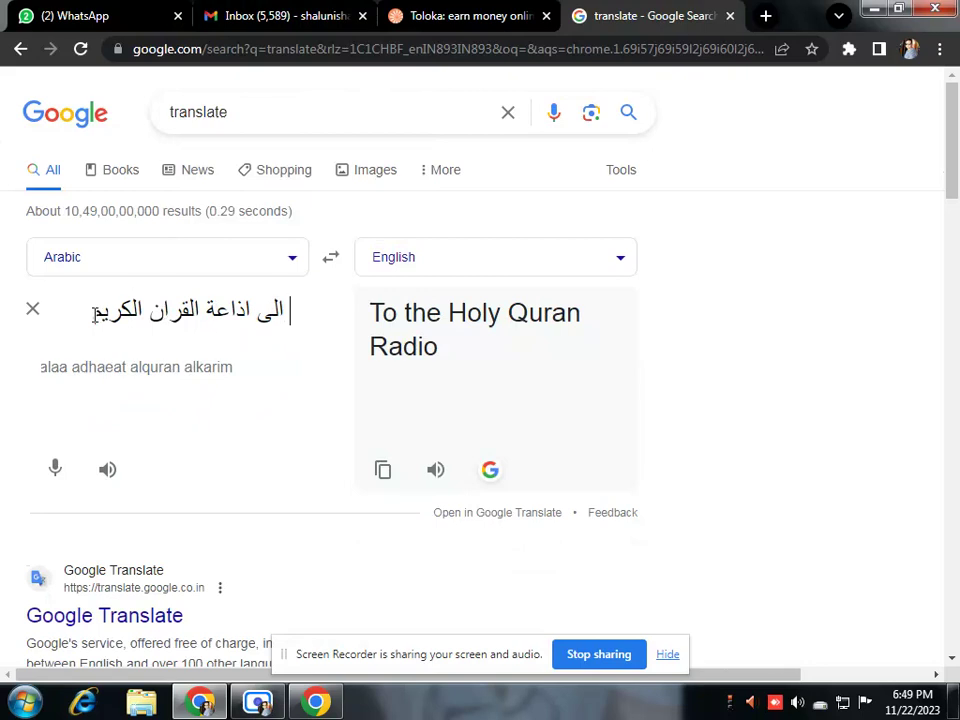
drag(94, 315, 143, 315)
key(BackSpace)
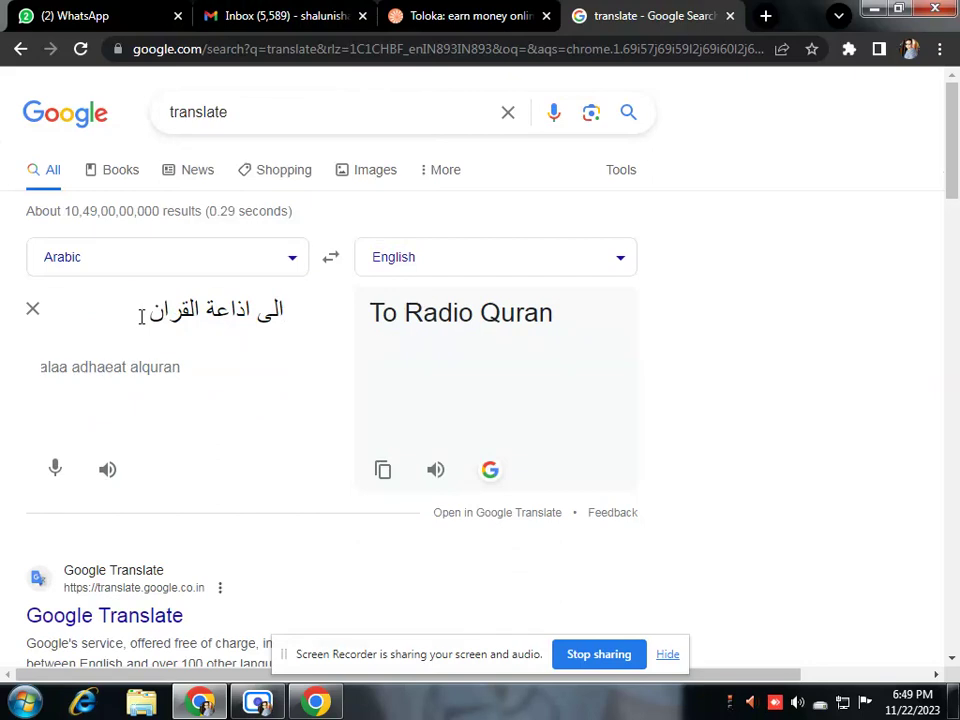
key(ctrl+a)
right_click(147, 314)
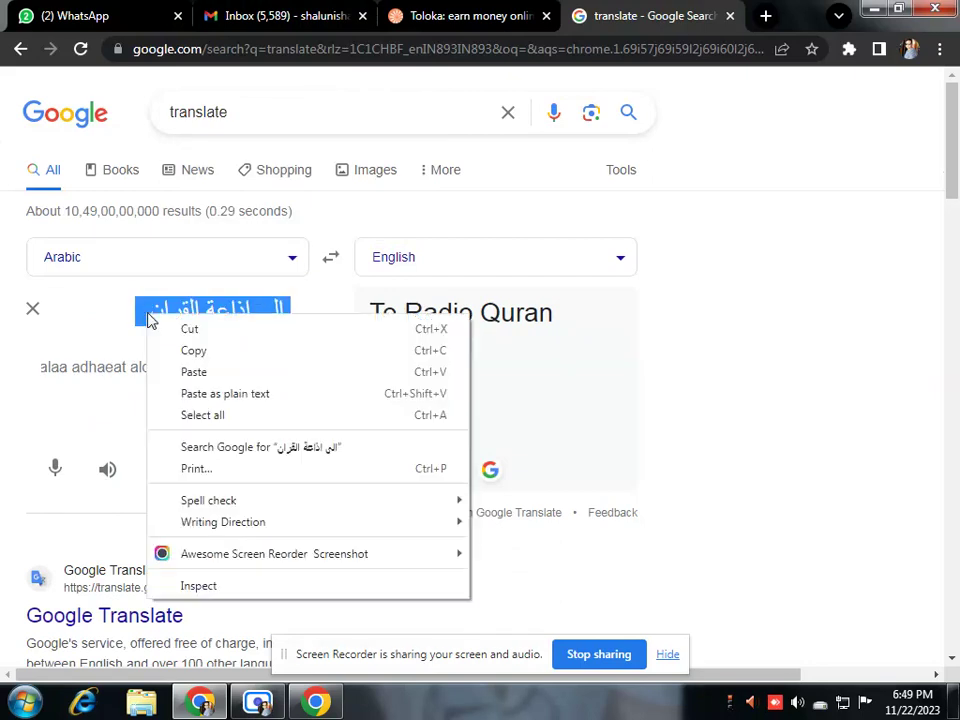
click(193, 371)
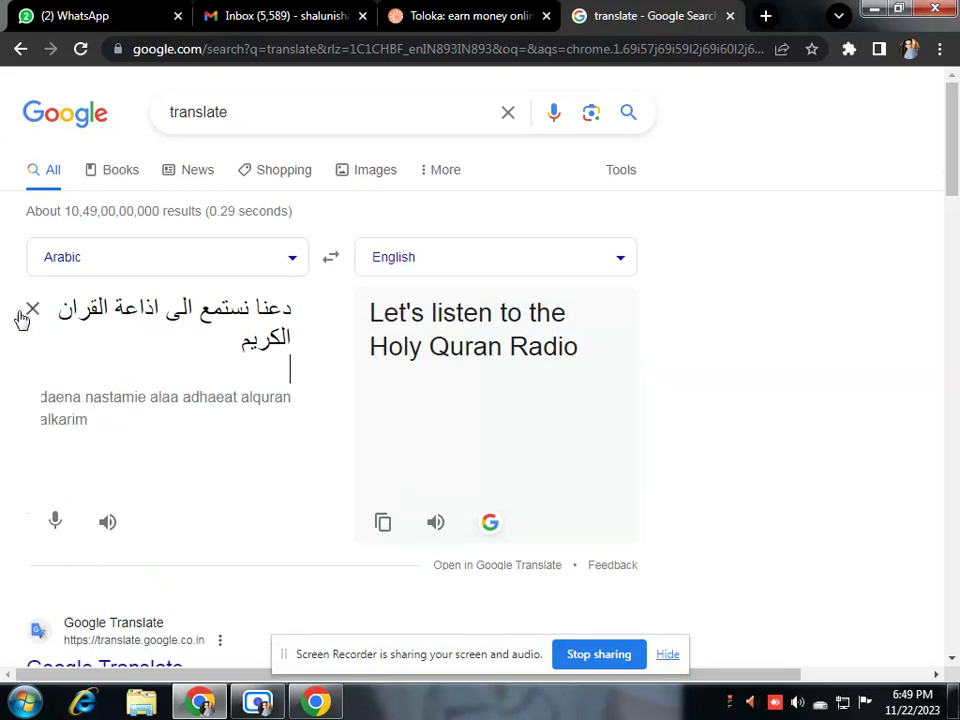
Step: Remove دعنا نستمع and الى from the translator's Arabic text to isolate the radio station's name
drag(290, 308, 203, 314)
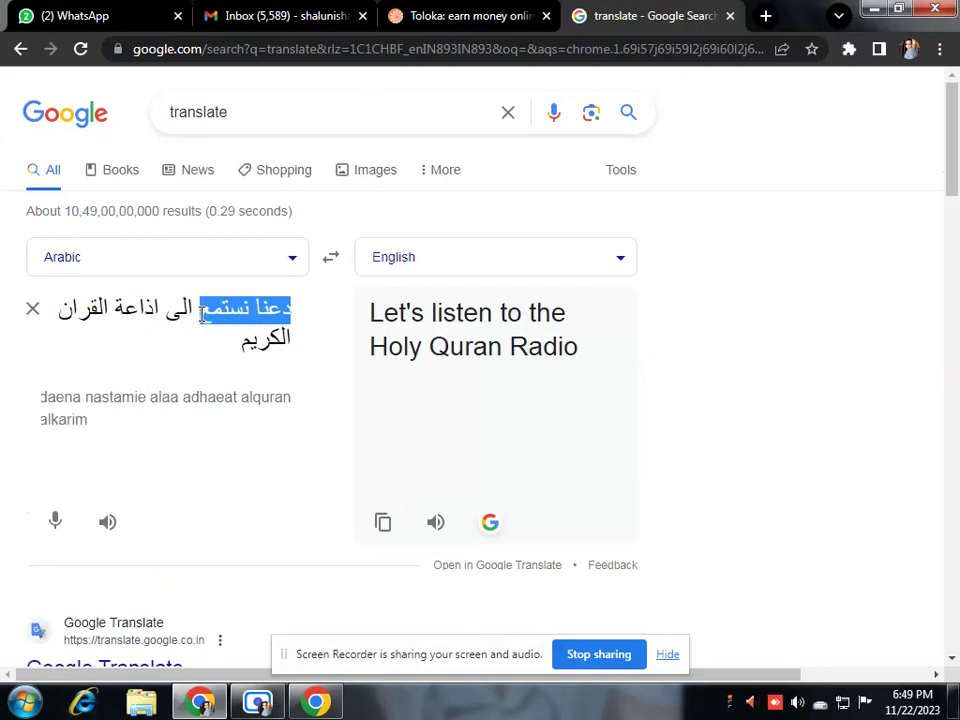
key(BackSpace)
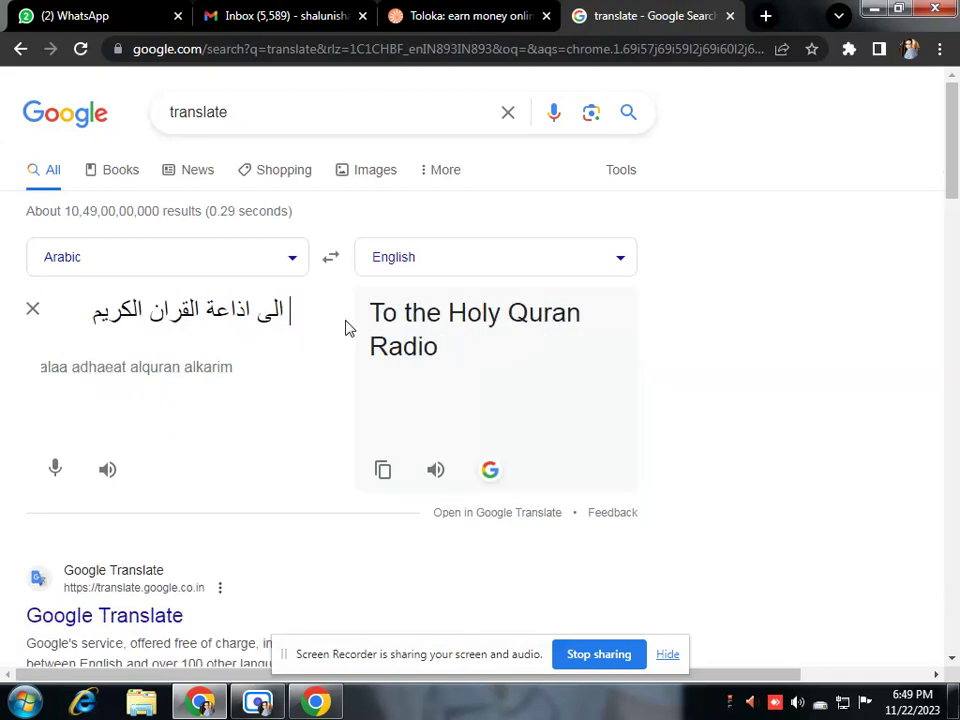
drag(289, 311, 257, 316)
key(BackSpace)
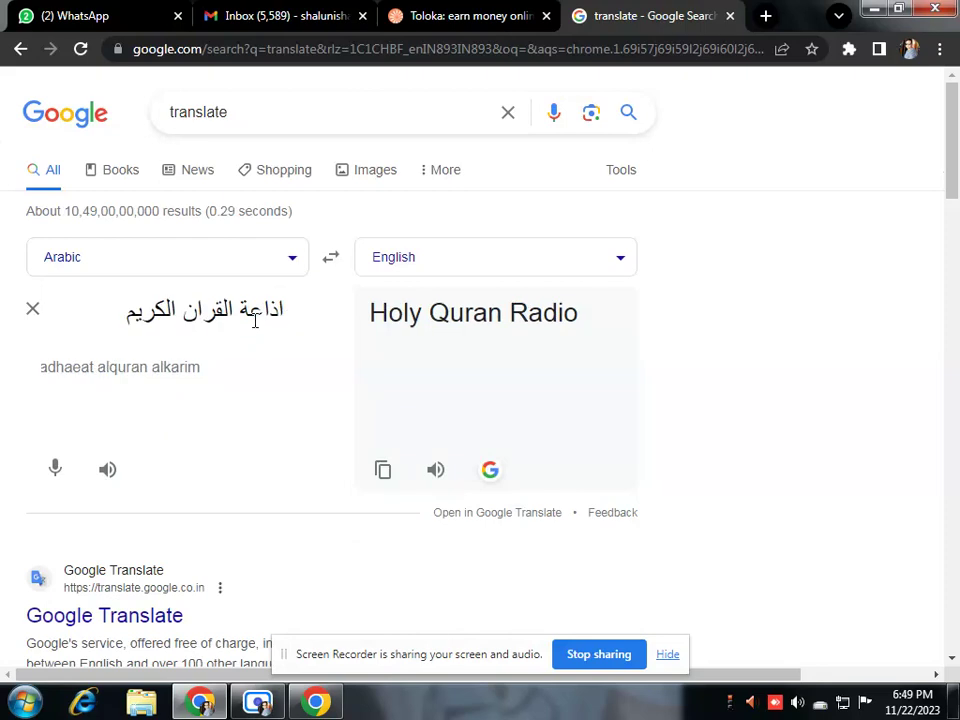
Step: Return to the Toloka task and tag اذاعة القران الكريم in the first sentence as fm_radio
click(108, 9)
click(355, 12)
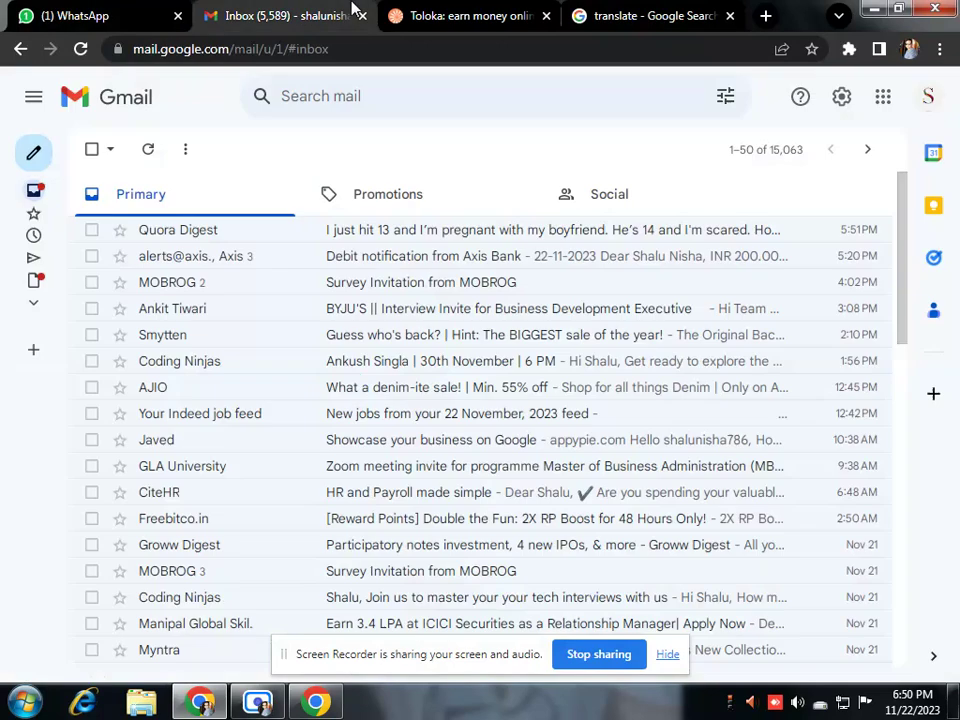
click(425, 12)
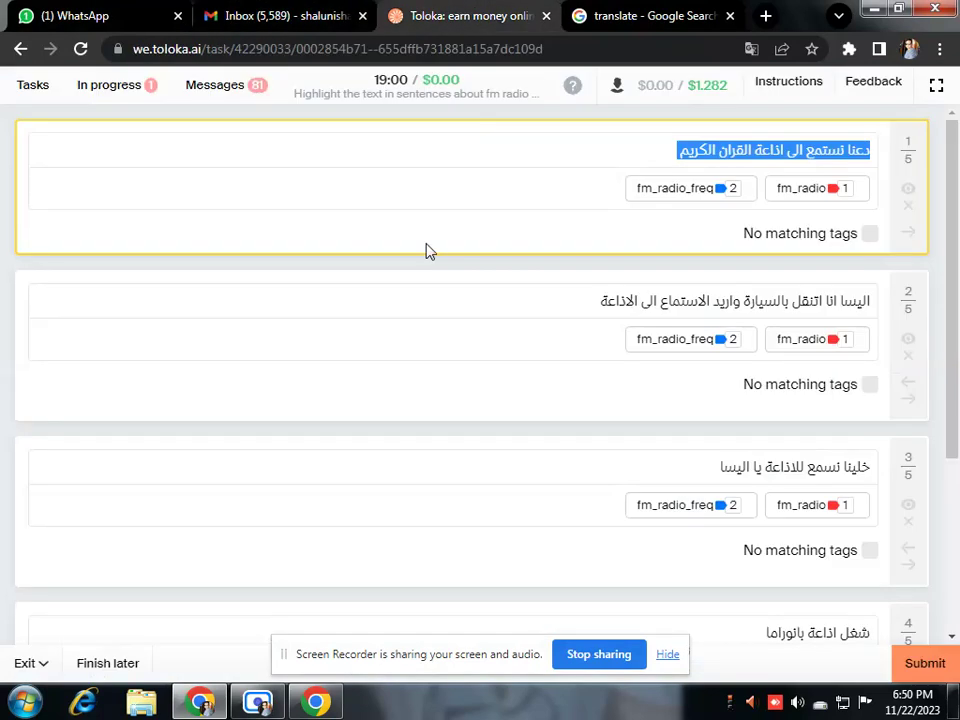
click(681, 150)
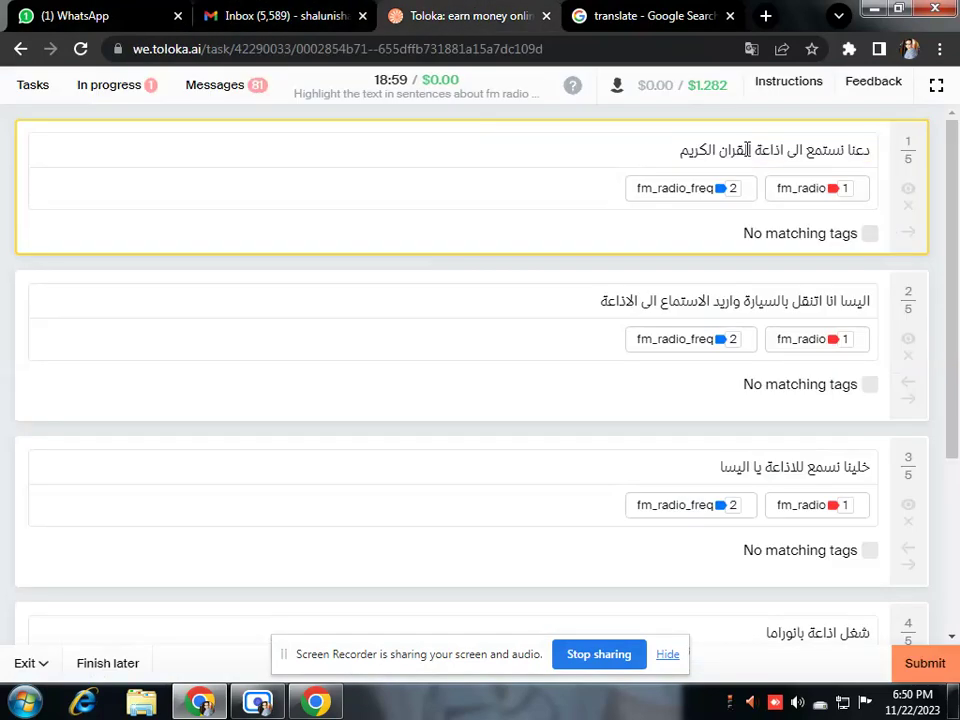
click(792, 196)
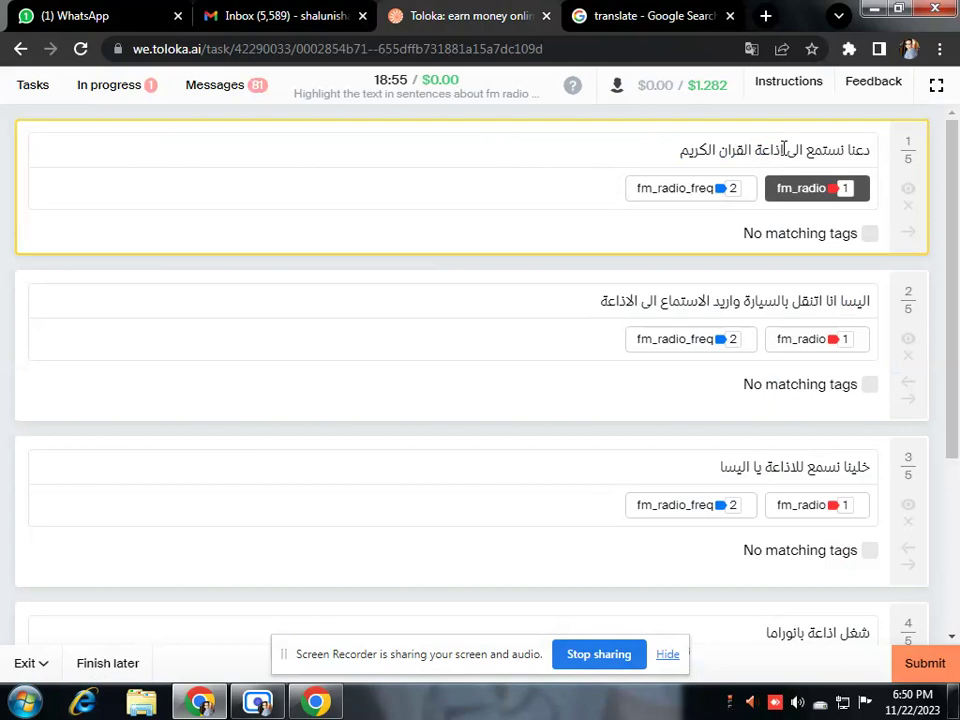
drag(784, 148, 678, 150)
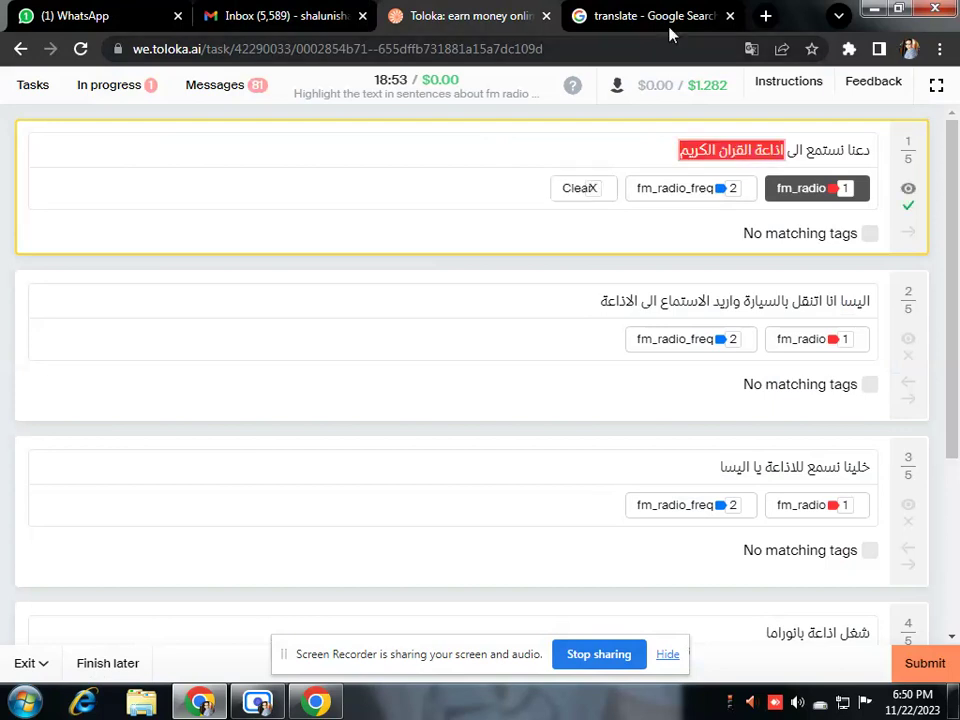
Step: Copy the whole Arabic sentence of the second task item
click(640, 14)
click(435, 11)
double_click(855, 301)
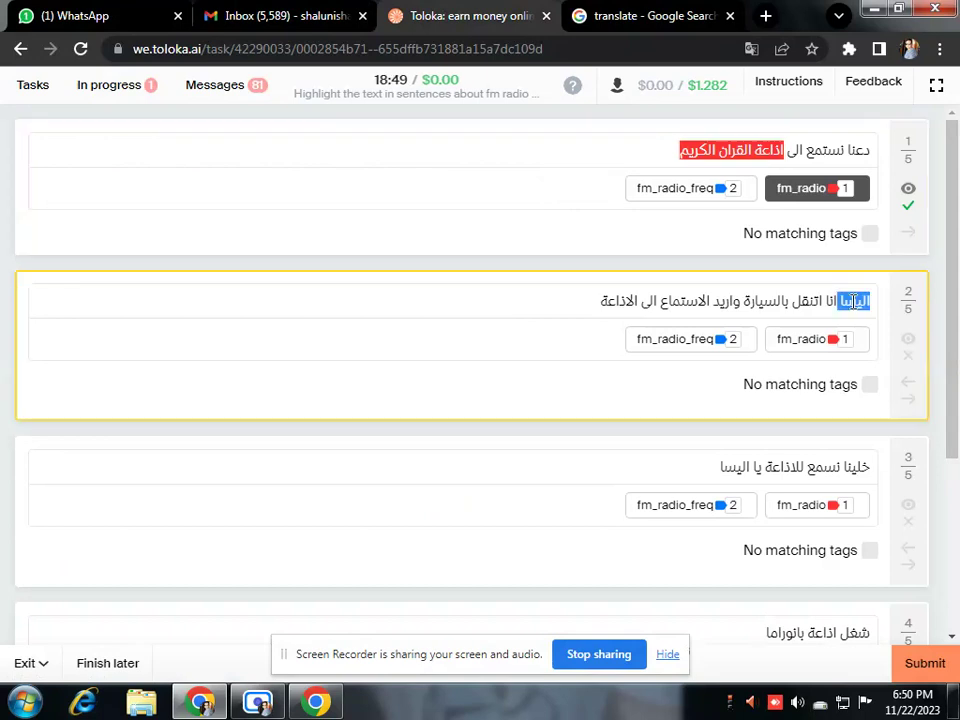
triple_click(855, 301)
right_click(855, 301)
click(847, 318)
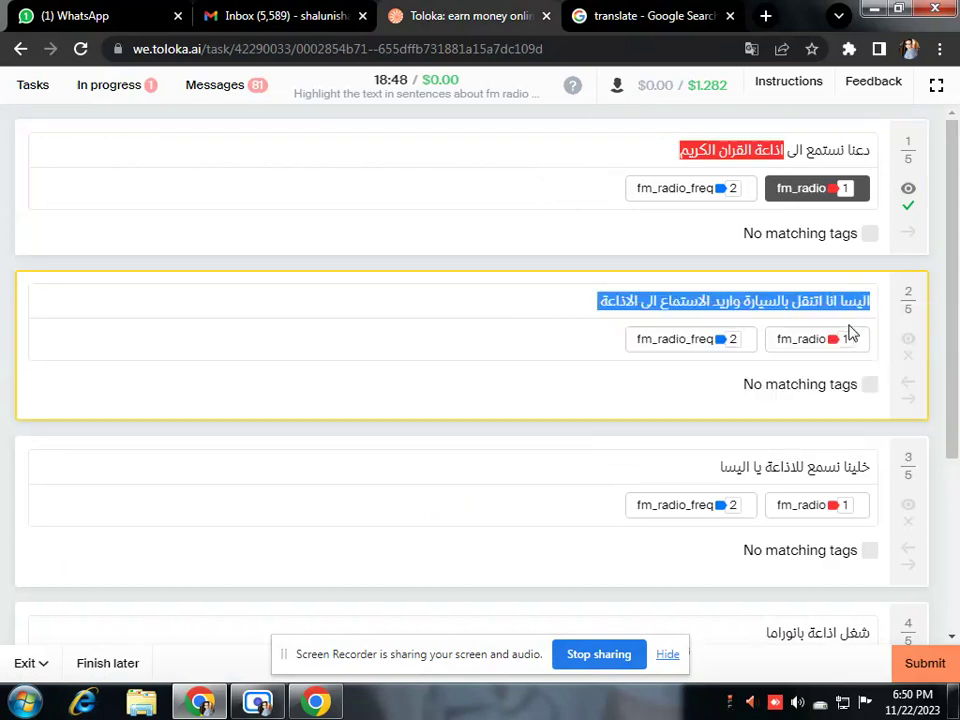
Step: Clear the previous text in the translator and translate the copied second sentence into English
click(655, 14)
click(44, 300)
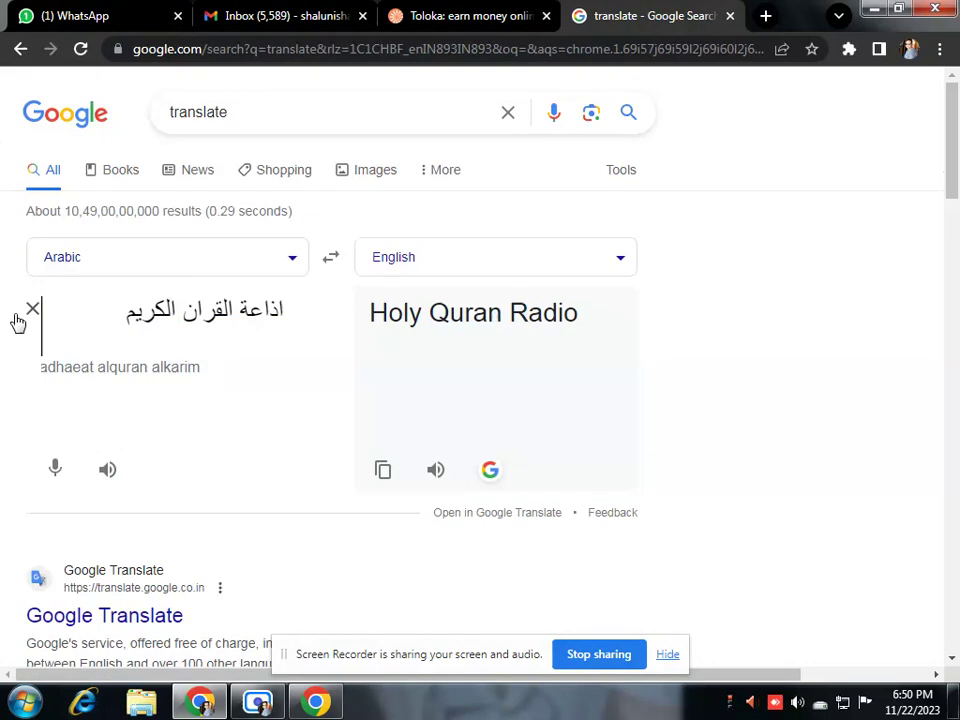
click(30, 310)
right_click(112, 306)
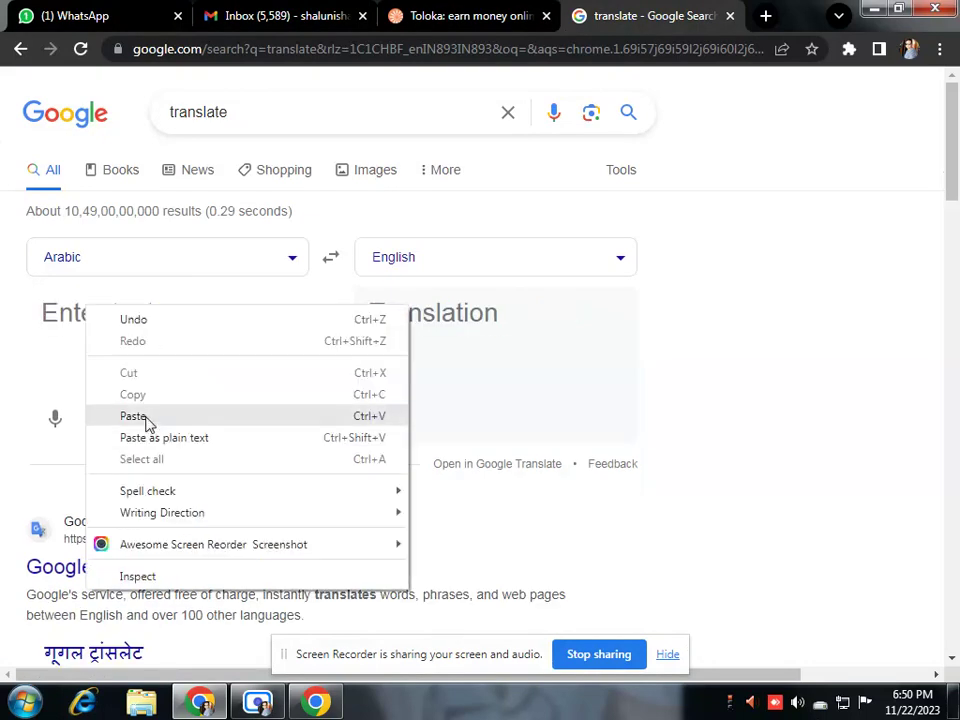
click(134, 416)
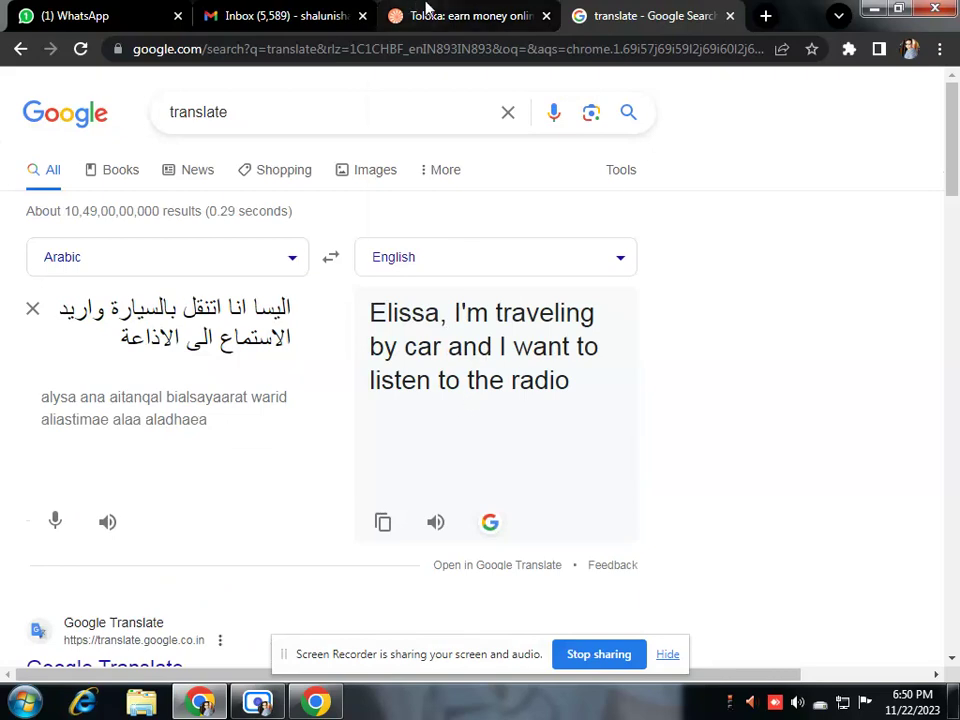
Step: Read the tagging rules and the fm_radio and fm_radio_freq examples in the Toloka task instructions
click(459, 12)
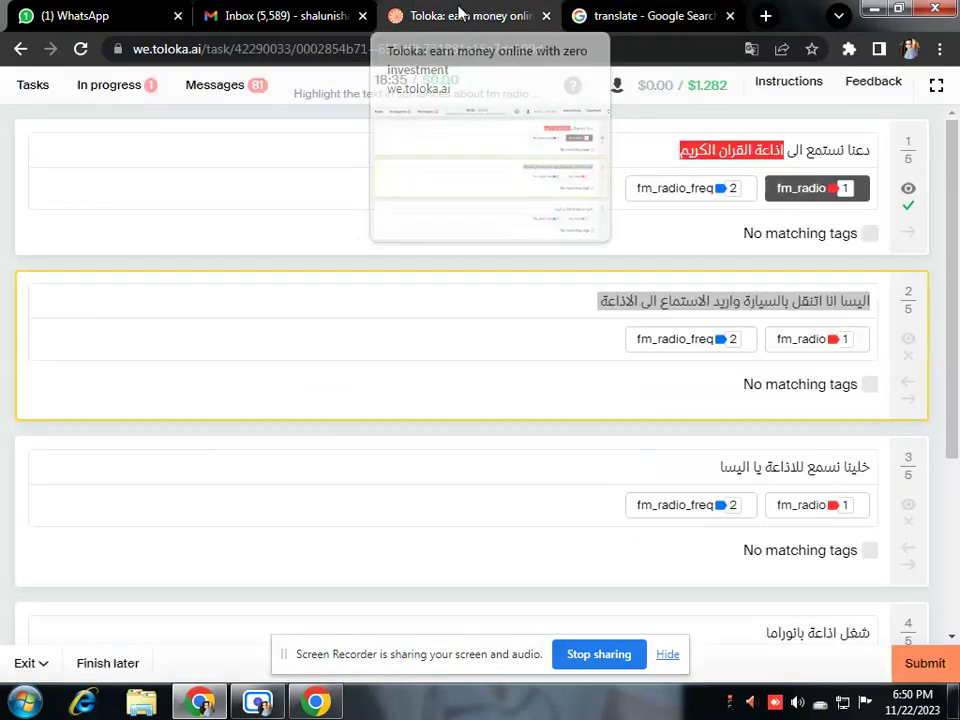
click(803, 84)
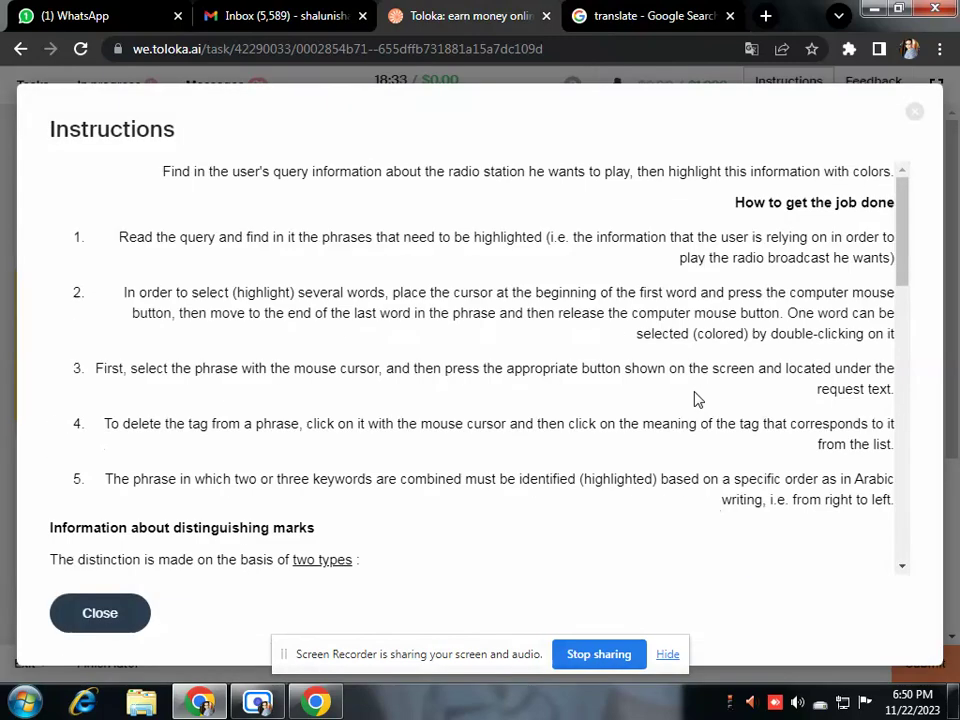
scroll(697, 399, down, 4)
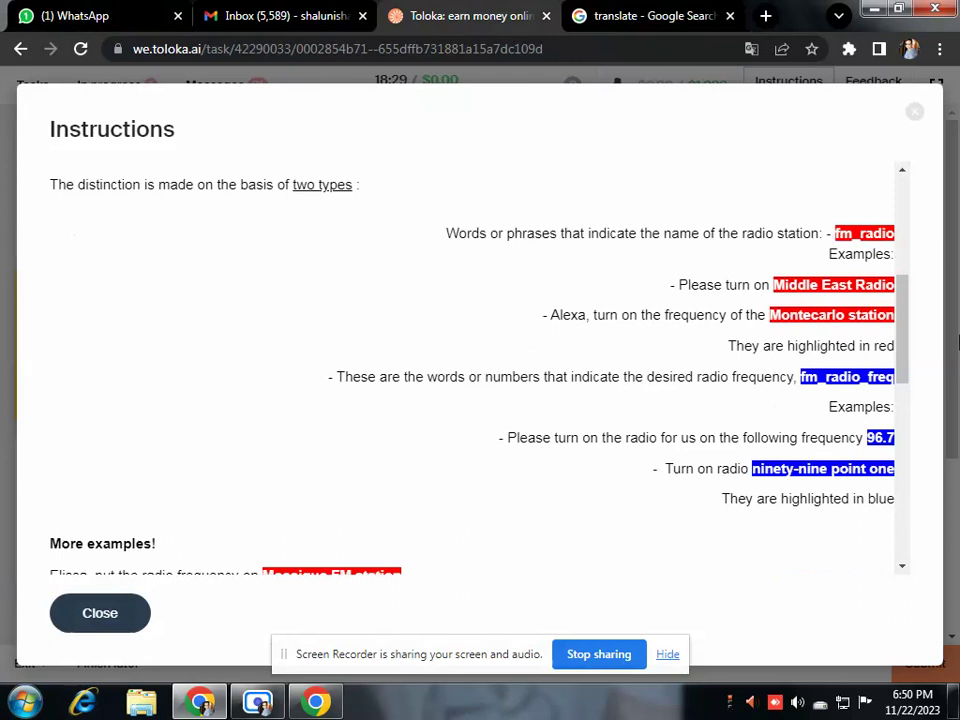
scroll(730, 402, down, 3)
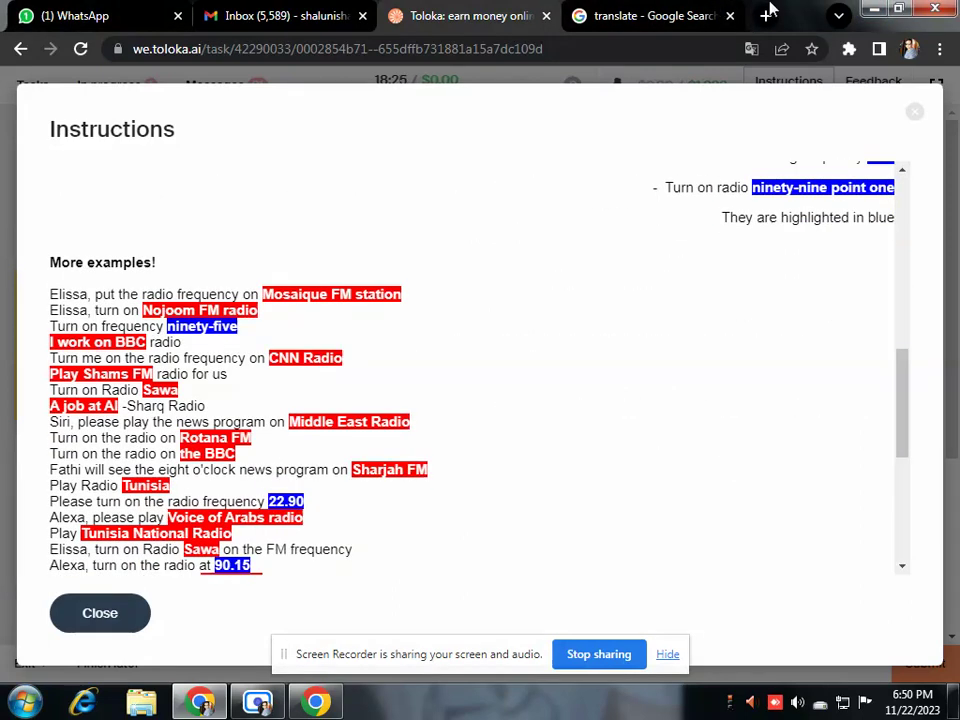
Step: In the translator, remove اليسا انا اتنقل بالسيارة واريد and الاستماع الى from the second sentence to isolate الاذاعة
click(645, 12)
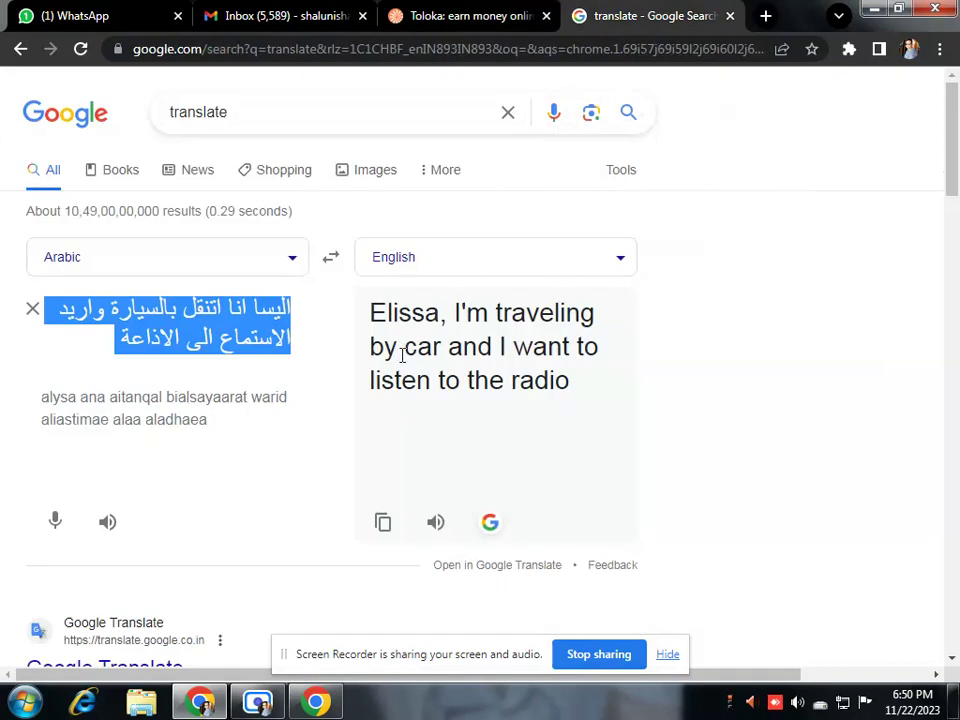
click(170, 343)
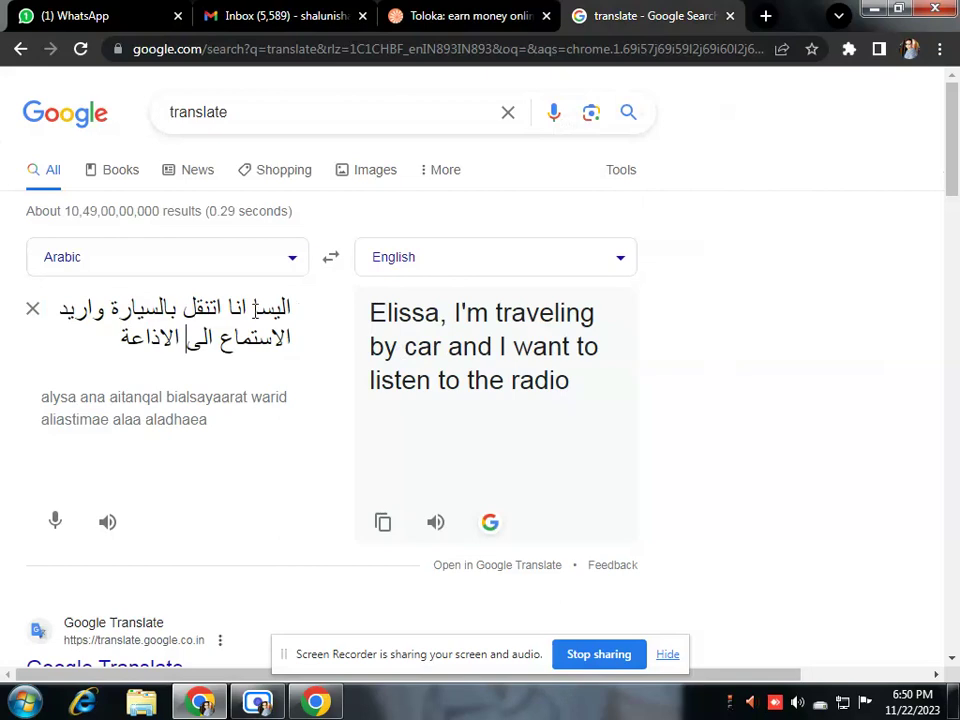
drag(303, 313, 62, 303)
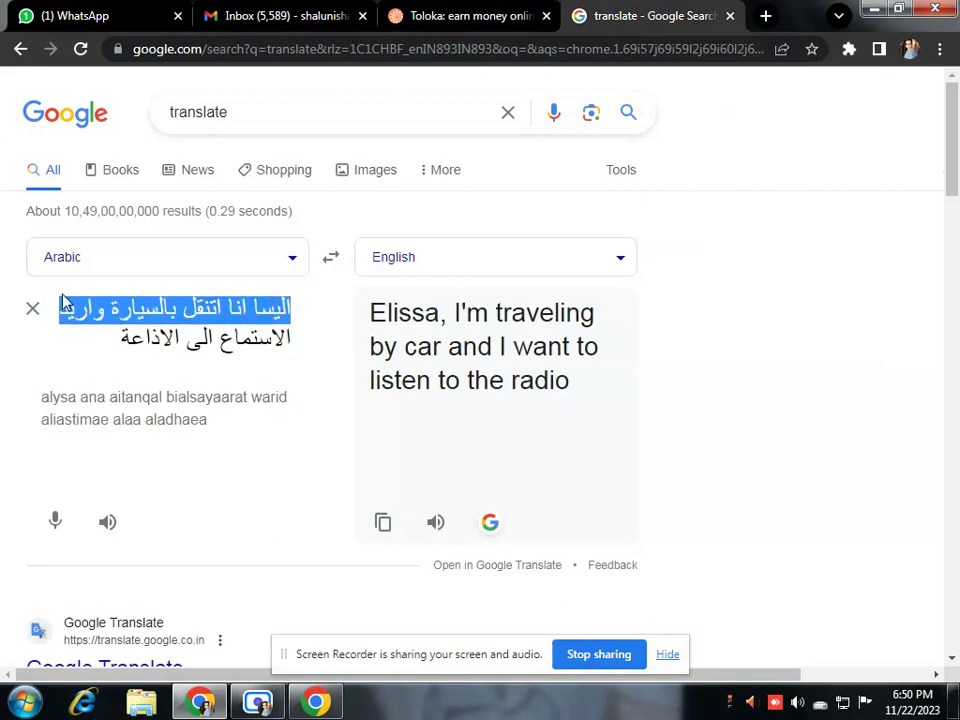
key(BackSpace)
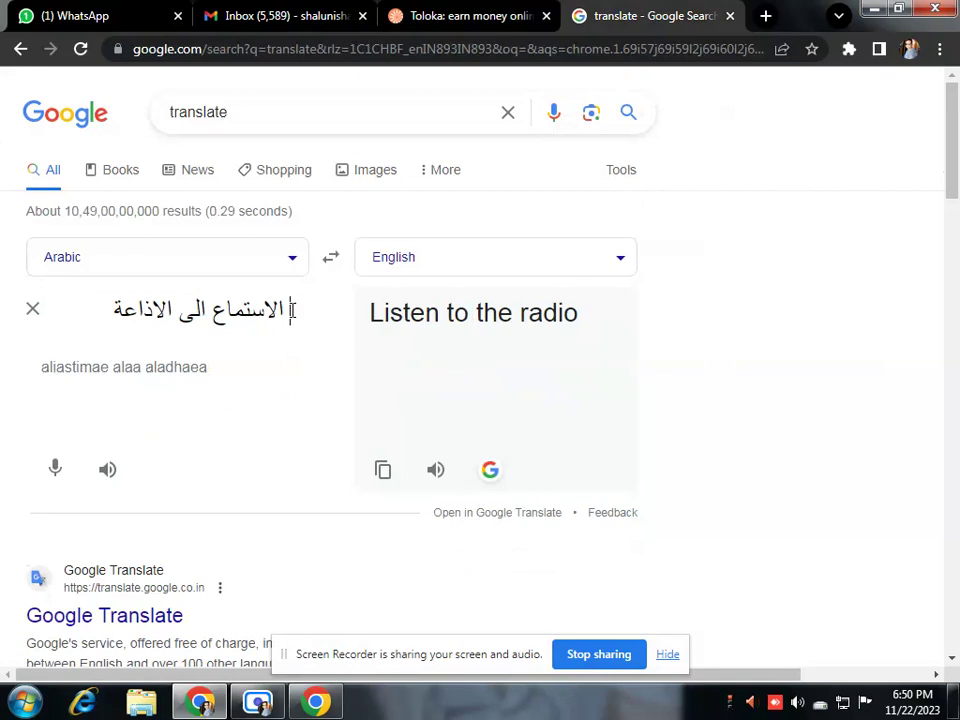
drag(293, 310, 176, 308)
key(BackSpace)
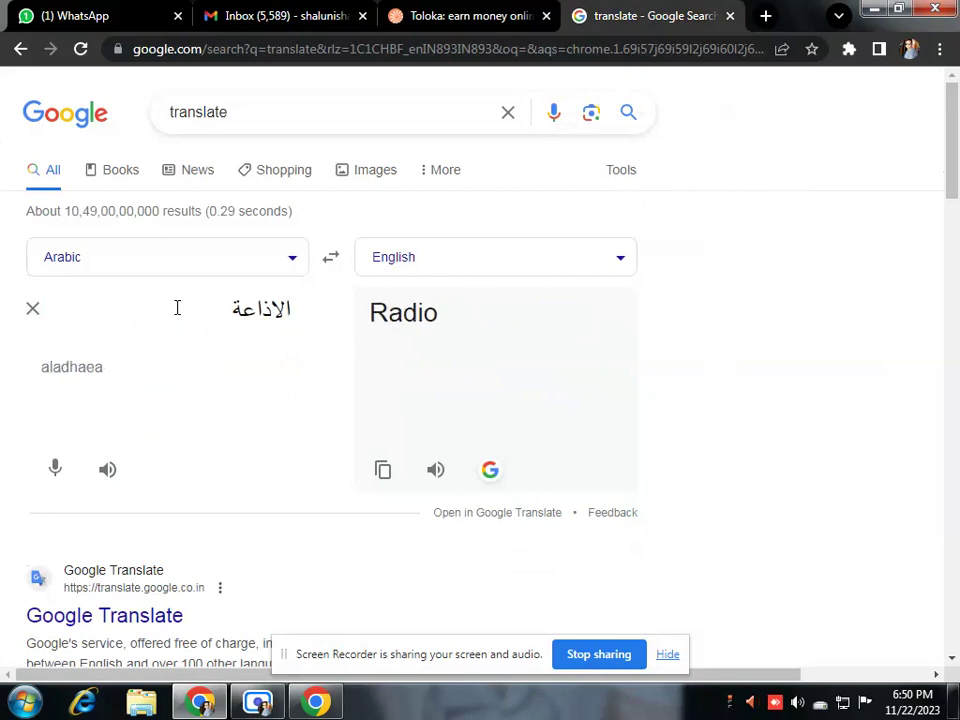
Step: Return to the Toloka task, close the instructions and tag the whole second sentence as fm_radio
click(440, 12)
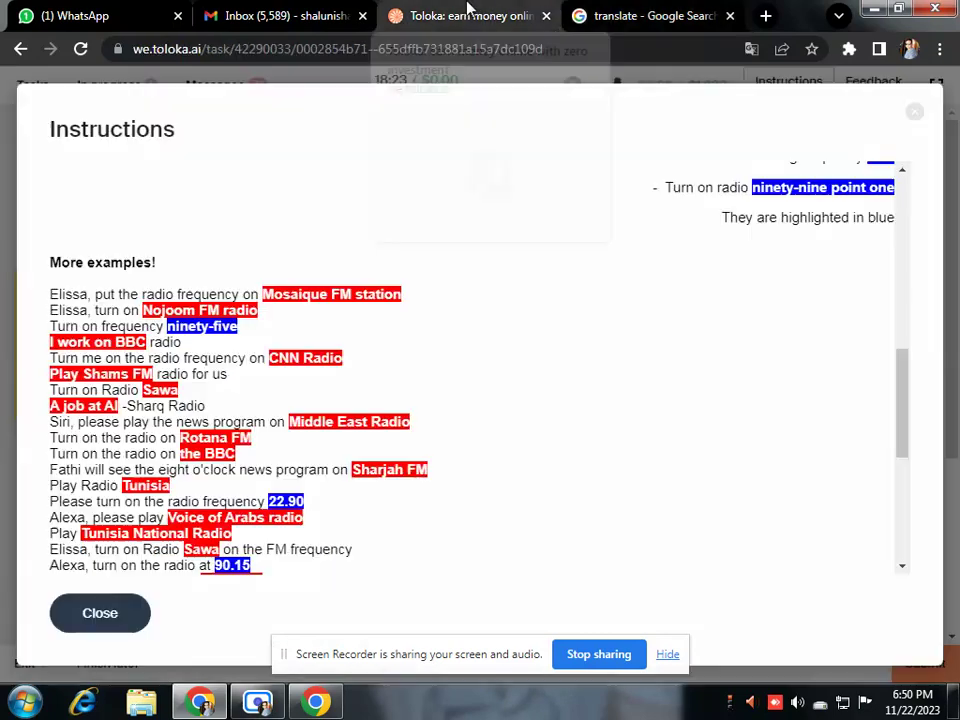
click(120, 614)
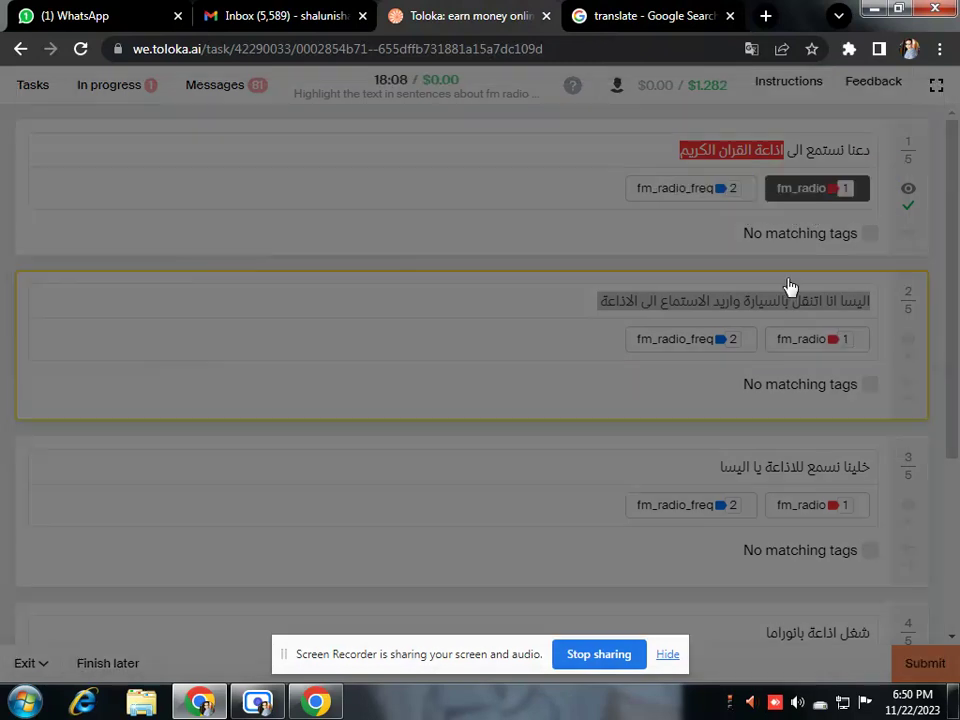
click(780, 337)
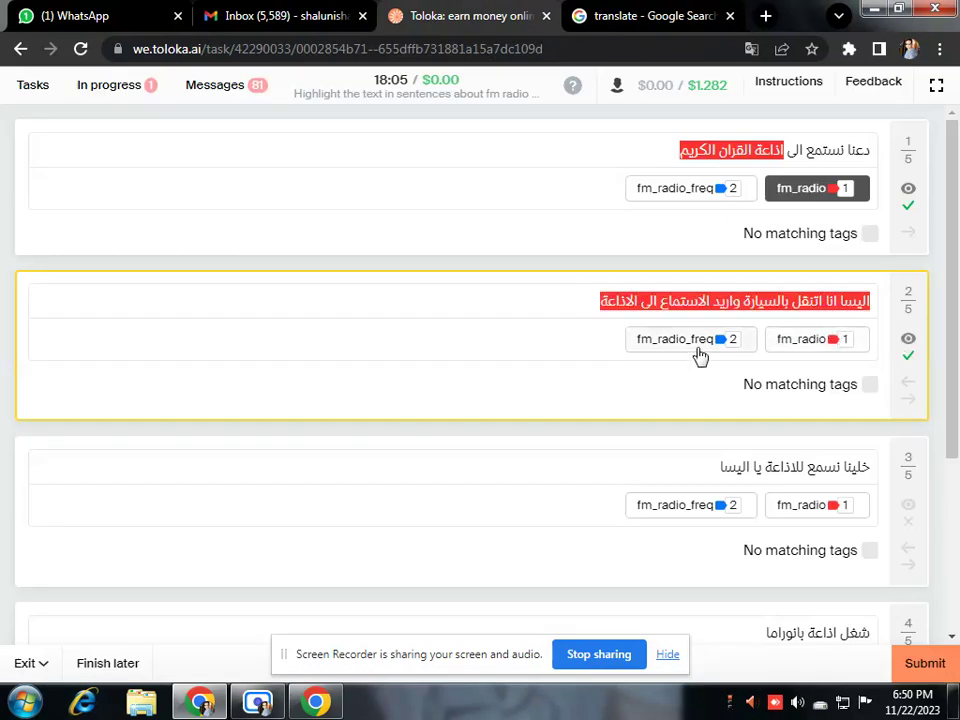
click(799, 342)
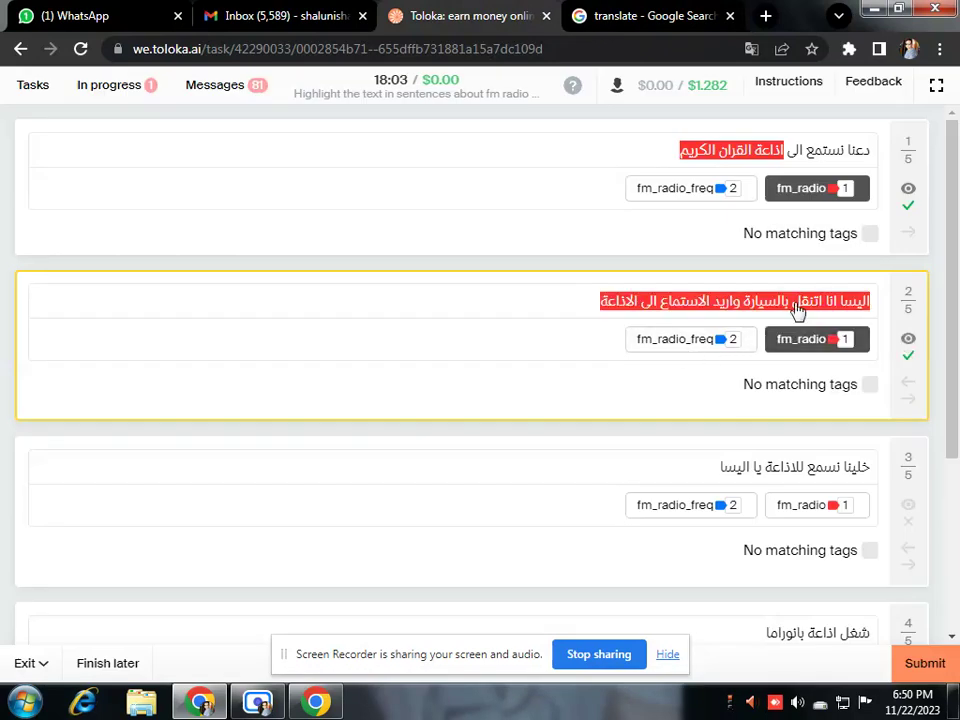
Step: Clear the tag from the whole second sentence and tag only the word الاذاعة as fm_radio
click(797, 311)
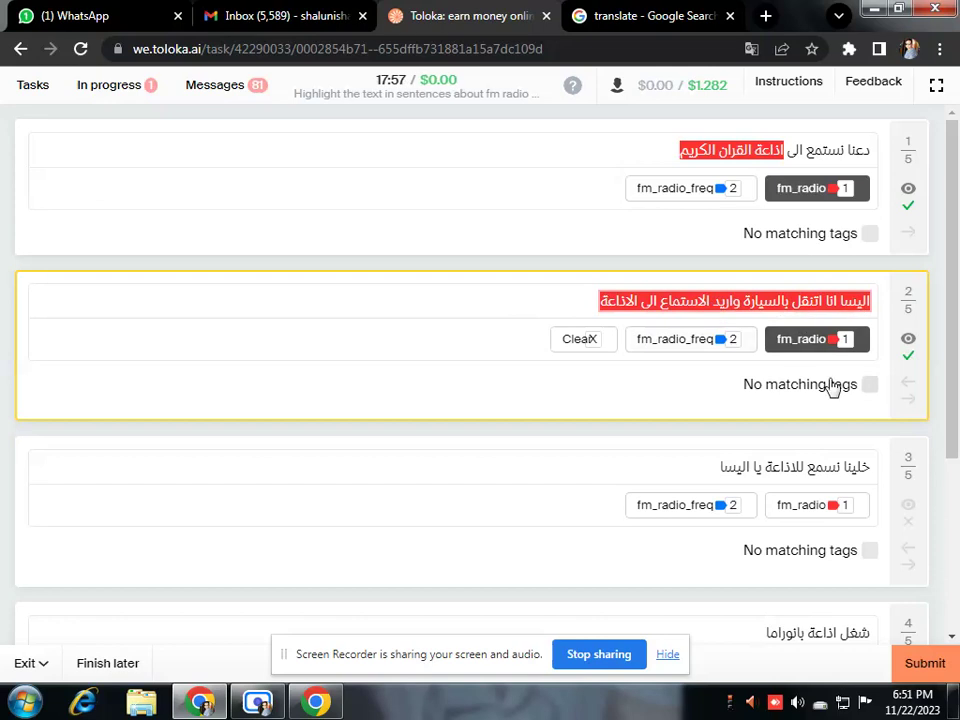
click(572, 343)
click(818, 304)
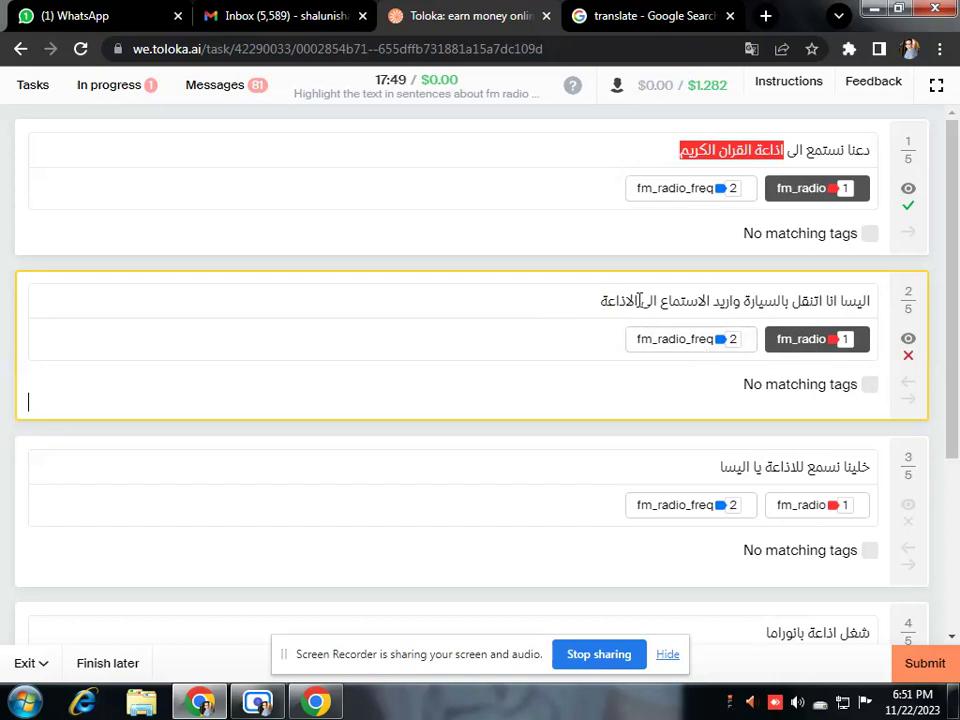
double_click(634, 300)
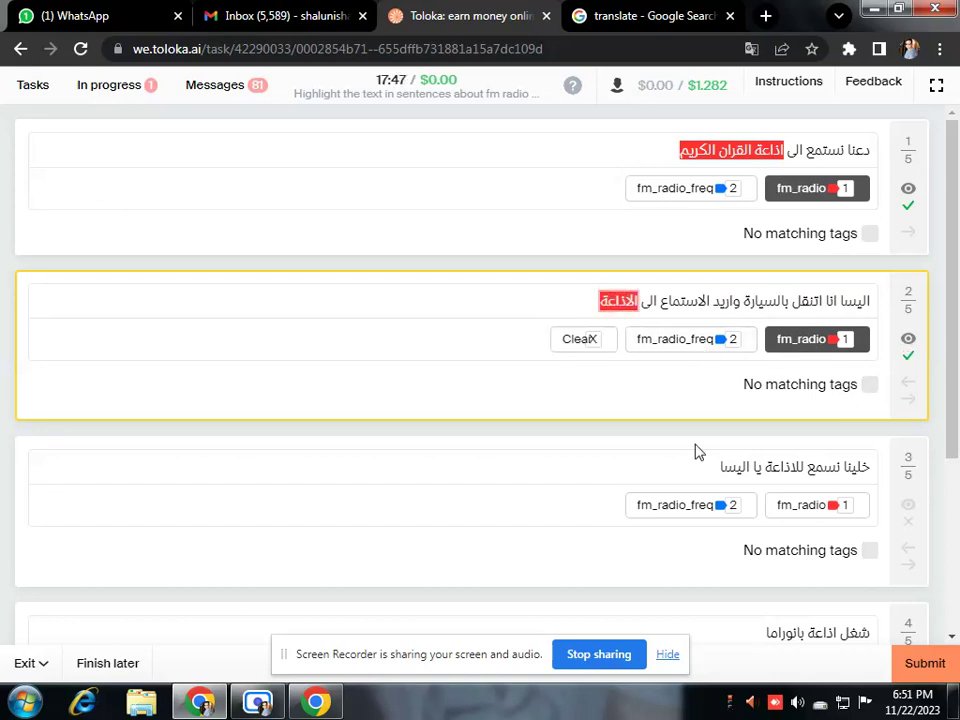
Step: Copy the whole Arabic sentence of the third task item
scroll(774, 472, down, 2)
scroll(774, 472, down, 1)
triple_click(799, 278)
right_click(799, 278)
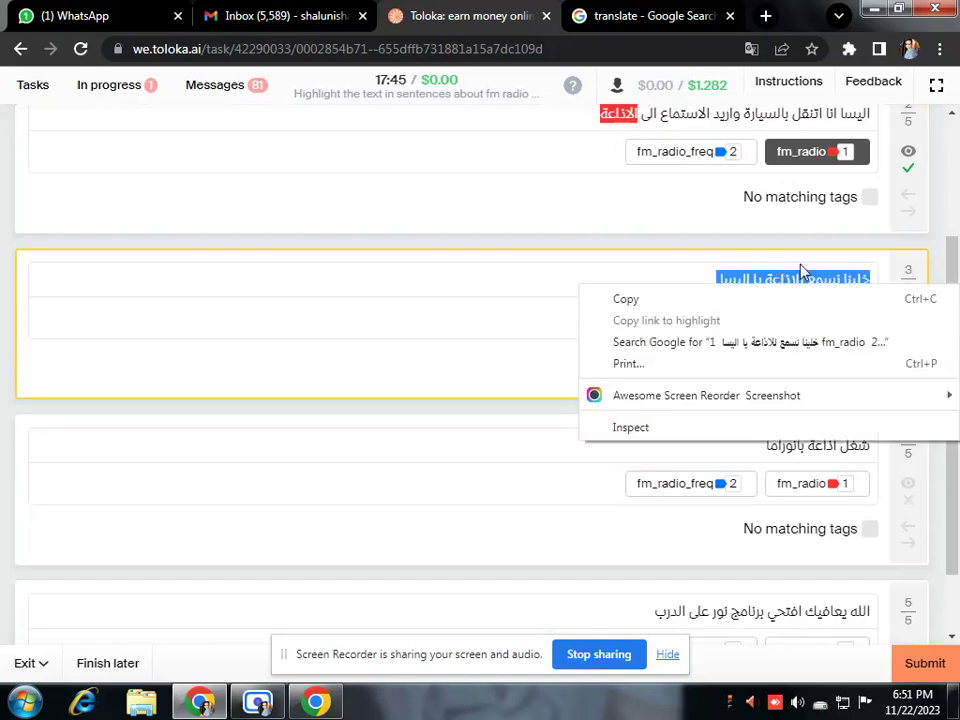
click(745, 300)
Step: Switch to the translator, clear the previous word and translate the copied third sentence into English
click(681, 15)
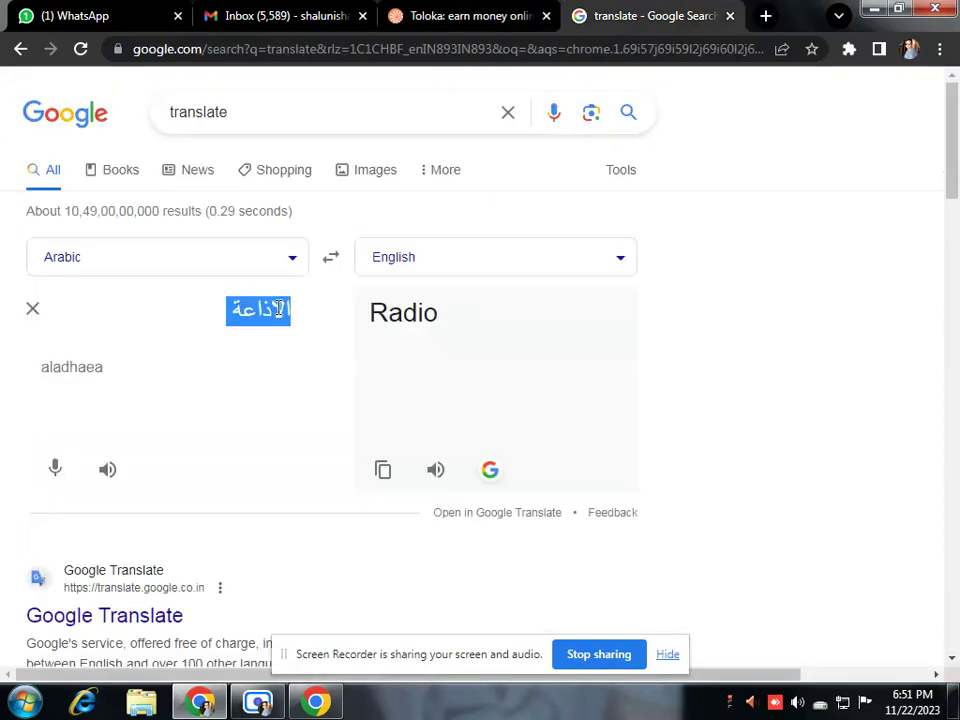
click(32, 308)
right_click(122, 314)
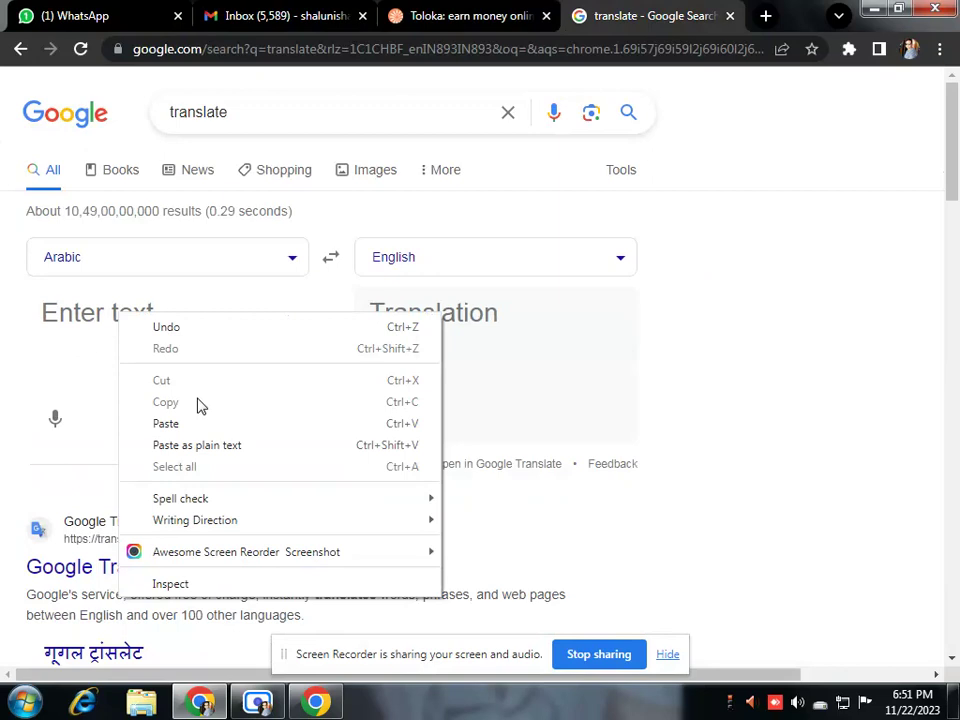
click(190, 424)
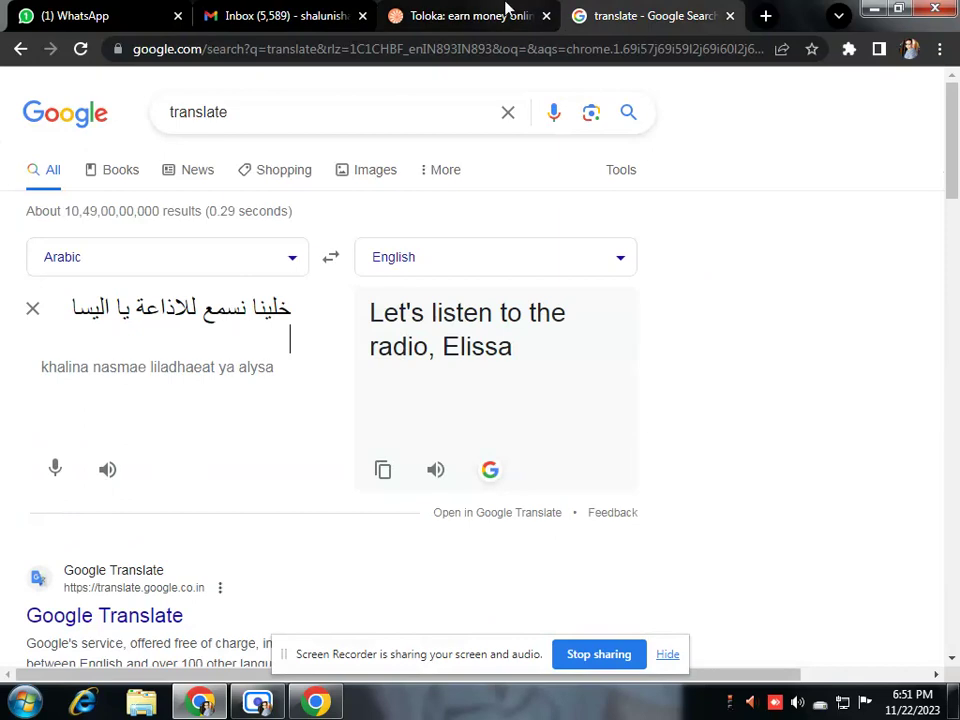
Step: Remove خلينا نسمع and للاذاعة from the translator's Arabic text to check the meaning of يا اليسا
drag(204, 310, 293, 313)
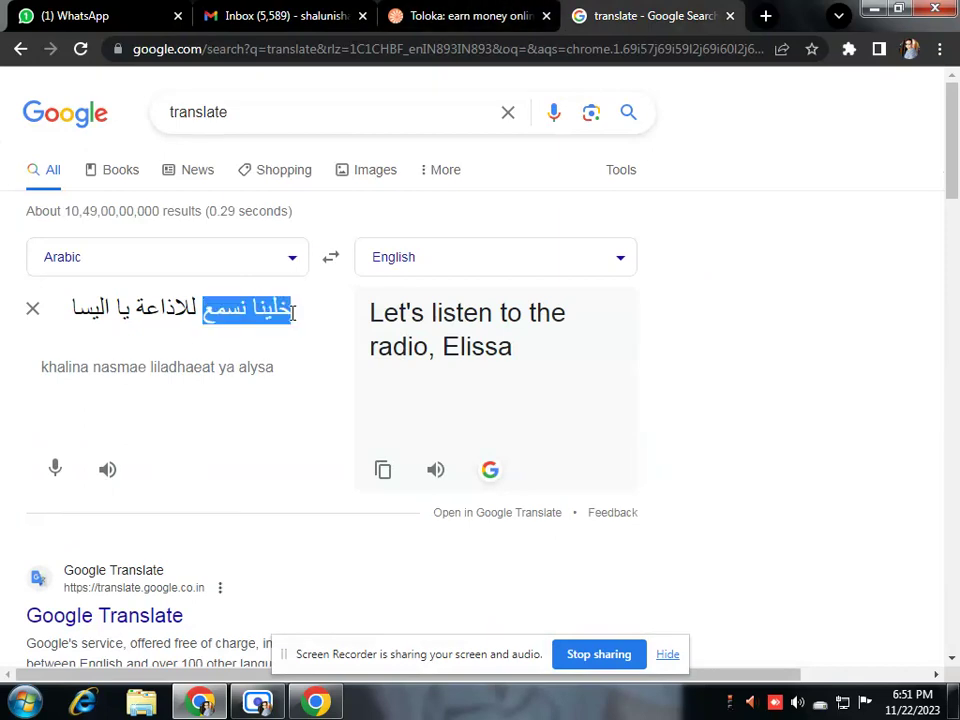
key(BackSpace)
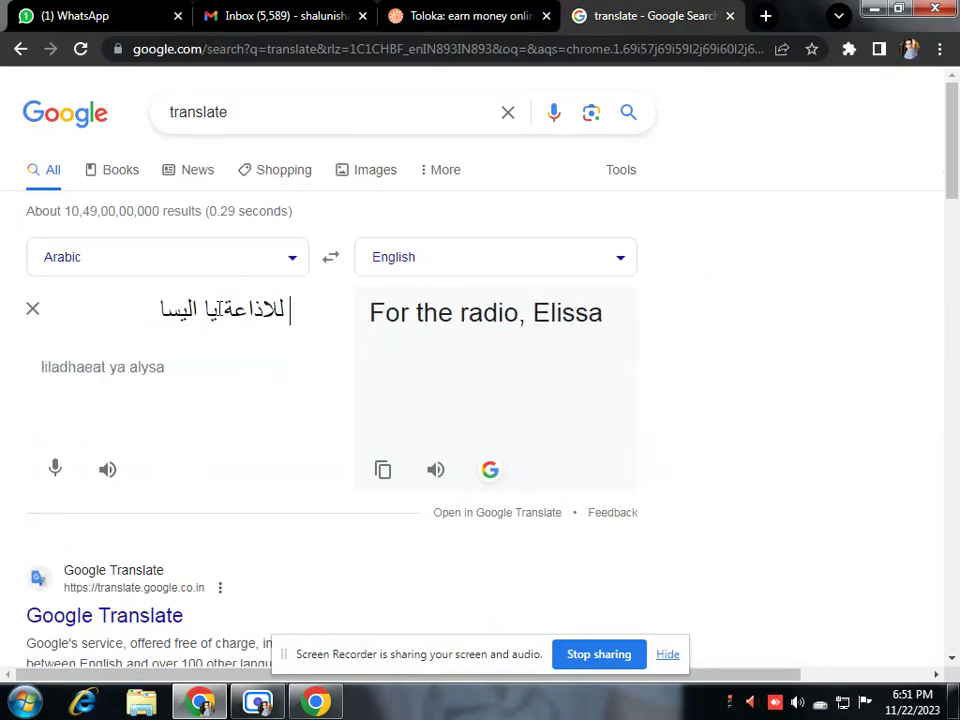
click(225, 336)
key(BackSpace)
key(BackSpace)
key(BackSpace)
key(BackSpace)
key(BackSpace)
key(BackSpace)
key(BackSpace)
key(BackSpace)
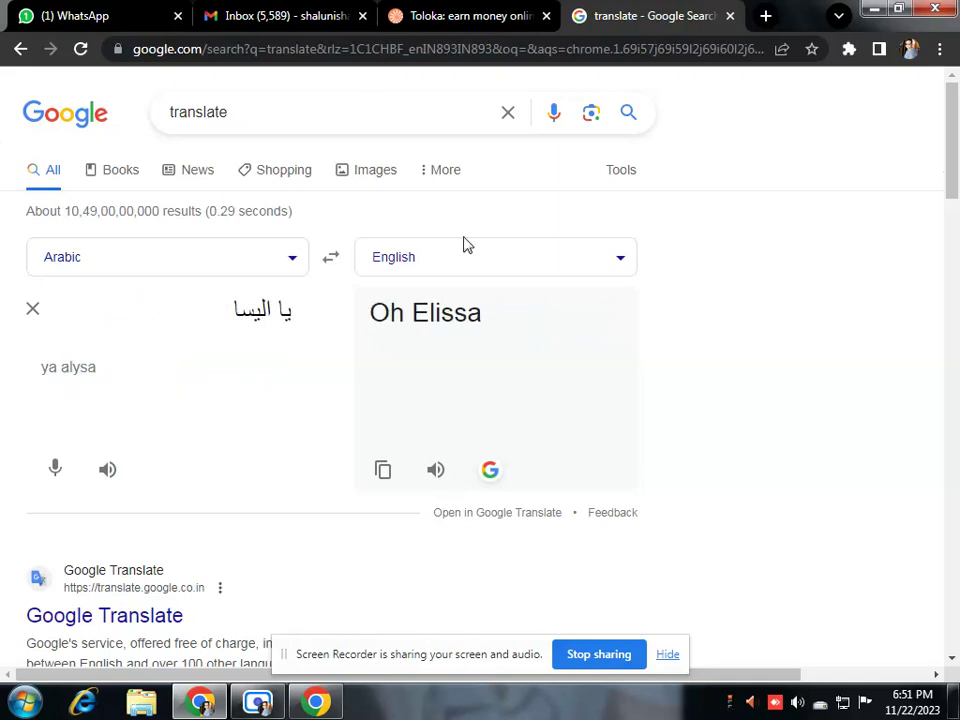
Step: Replace the translator's text with the full third sentence again and remove خلينا and نسمع from its beginning
click(32, 310)
right_click(74, 314)
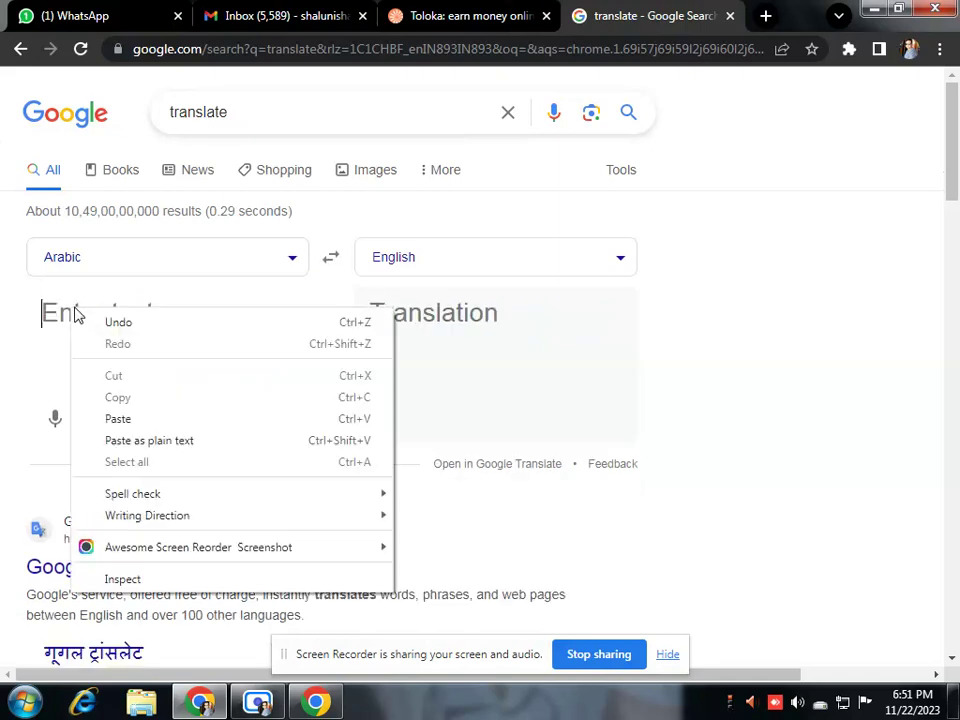
click(132, 419)
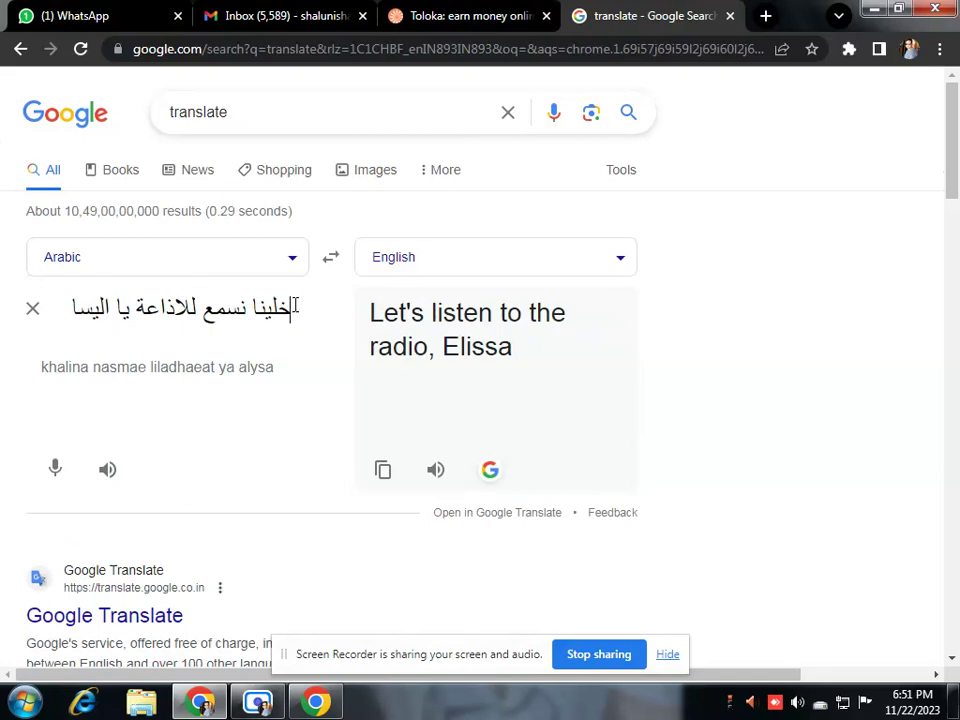
drag(297, 307, 256, 307)
key(BackSpace)
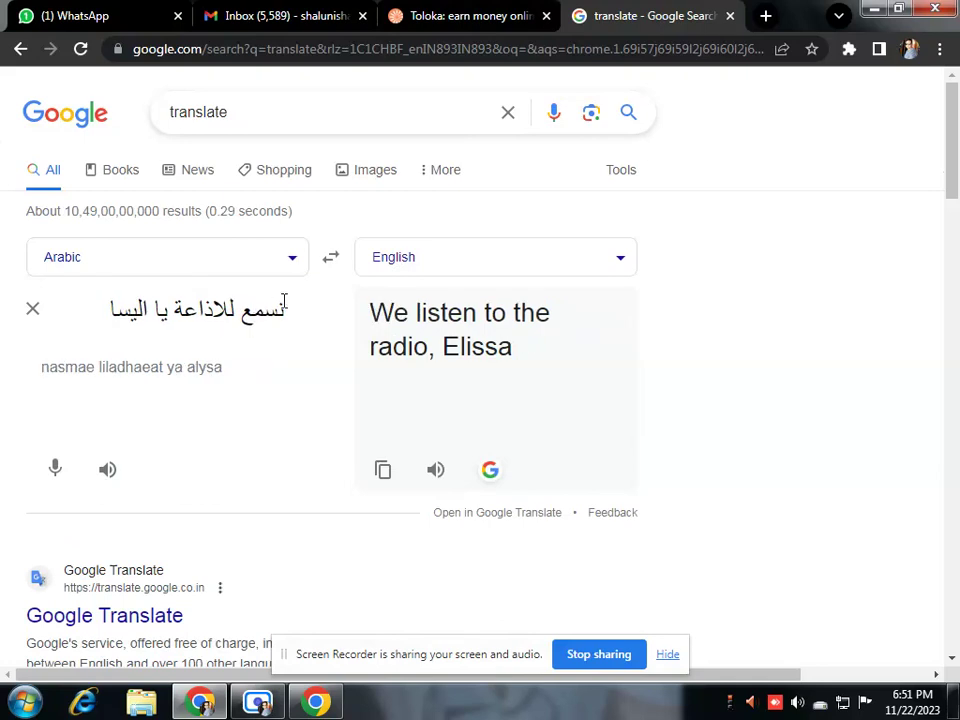
drag(290, 313, 244, 311)
key(BackSpace)
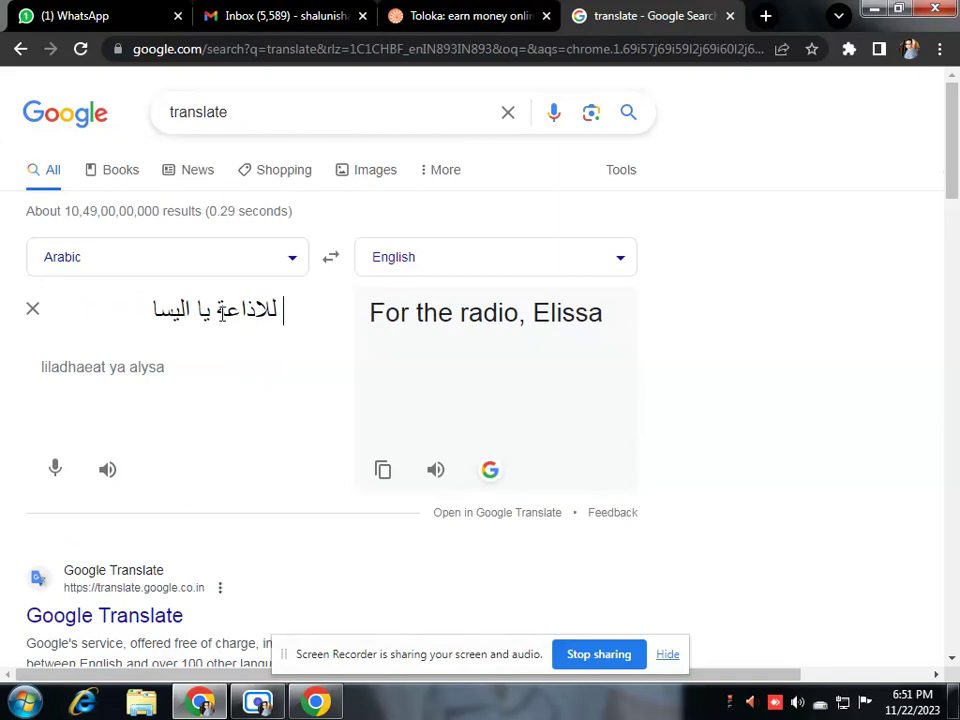
Step: Delete يا and اليسا from the remaining Arabic text to isolate للاذاعة
drag(213, 310, 196, 312)
key(BackSpace)
key(BackSpace)
drag(288, 315, 158, 306)
click(215, 338)
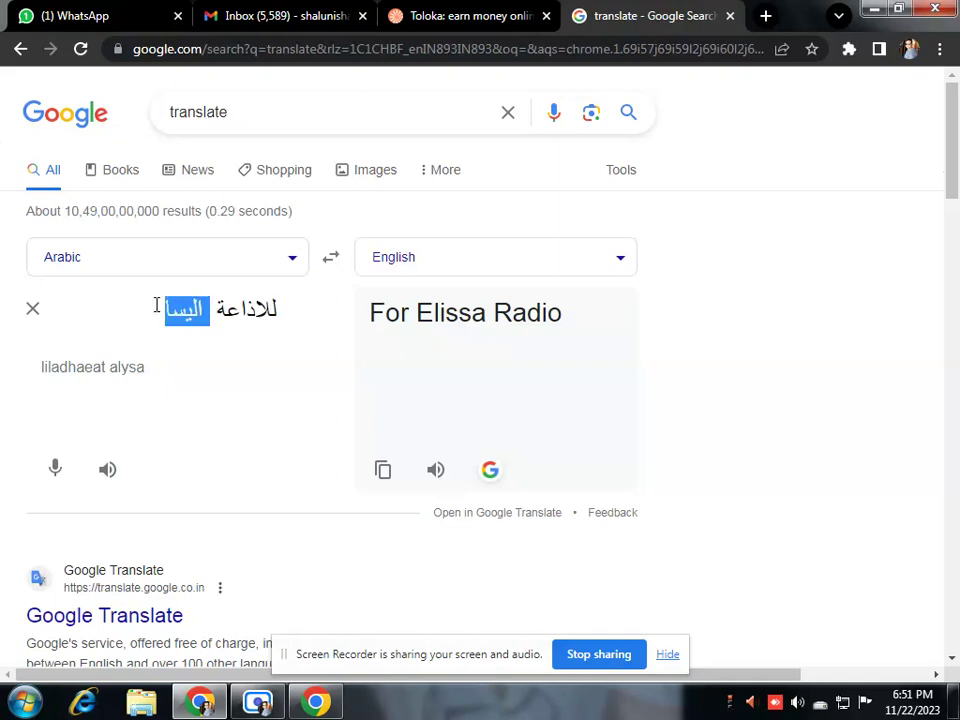
key(BackSpace)
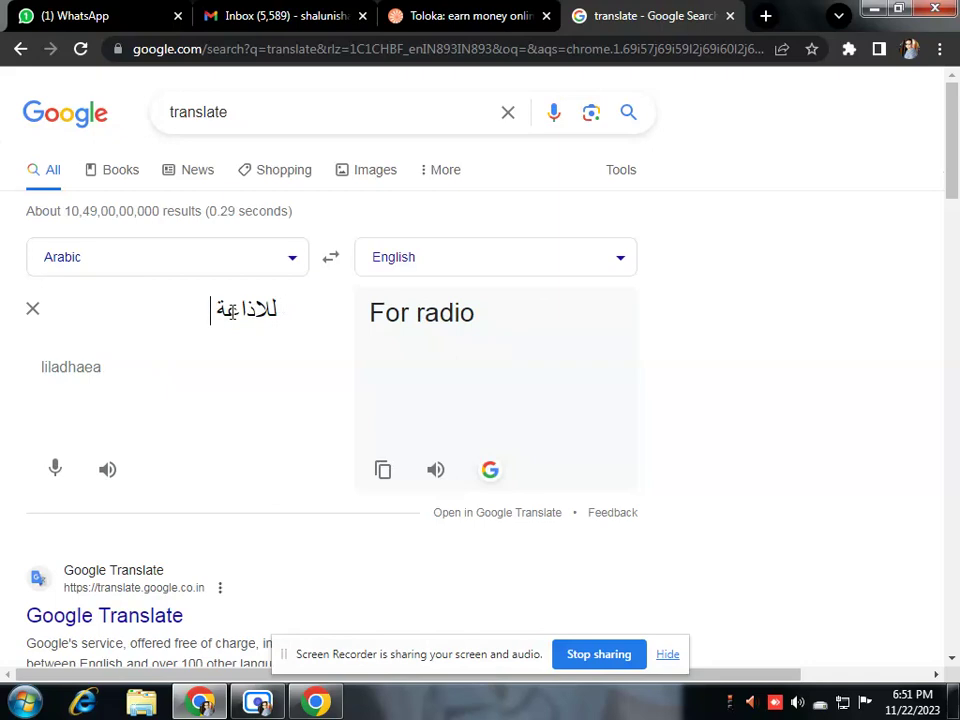
Step: Try replacing the letters ذا inside للاذاعة with z in the translator
key(BackSpace)
key(BackSpace)
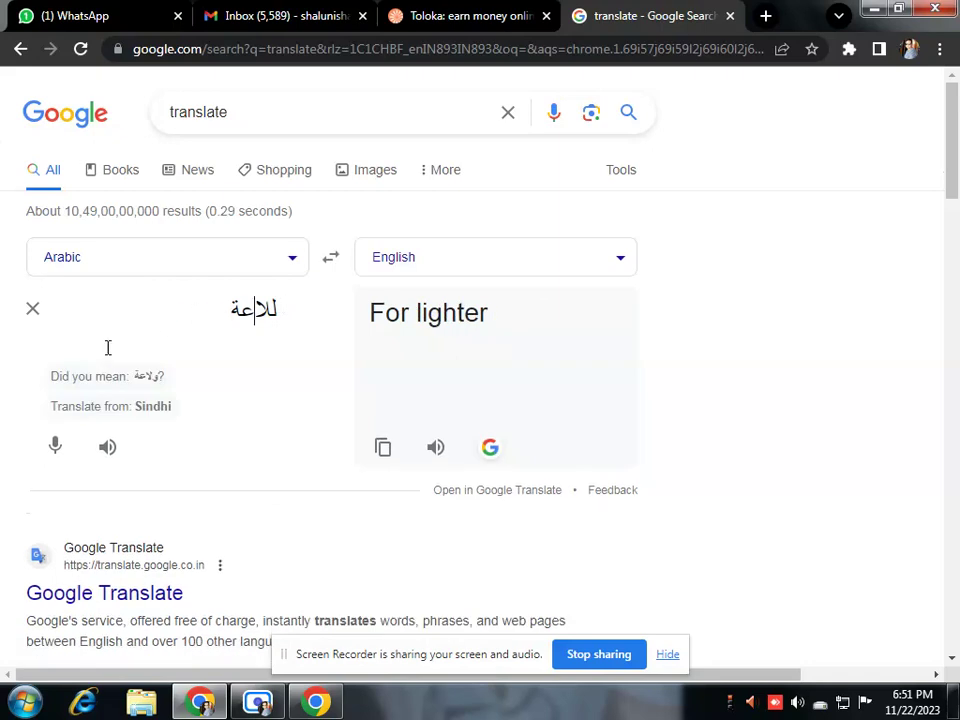
text(z)
key(BackSpace)
text(ز)
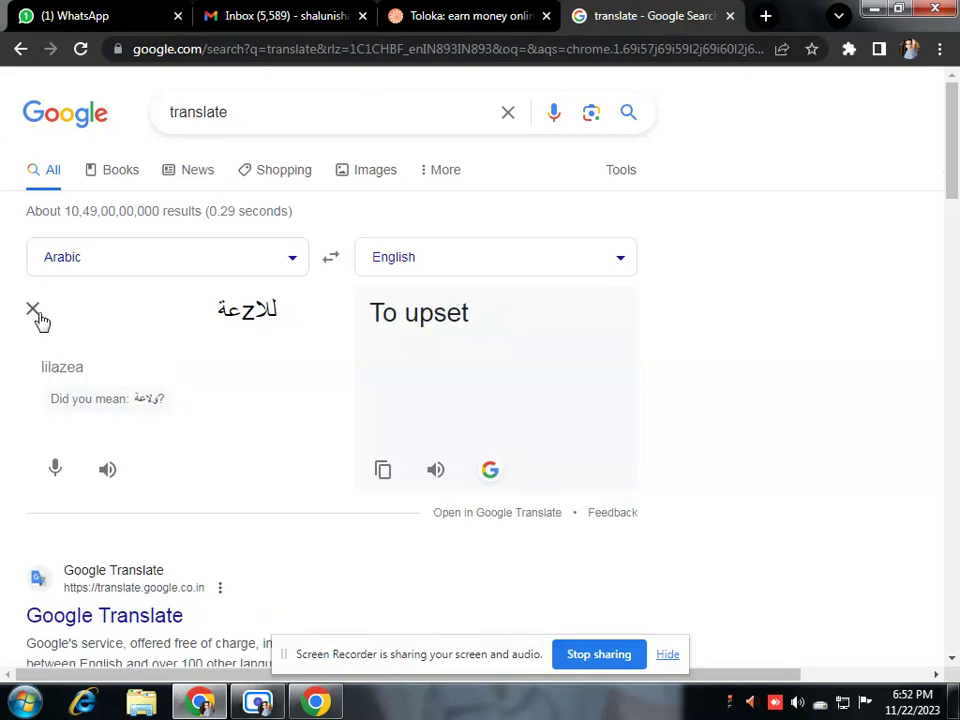
Step: Clear the altered word from the translator and paste the complete third sentence back in
click(32, 308)
right_click(112, 308)
click(177, 414)
key(ctrl+v)
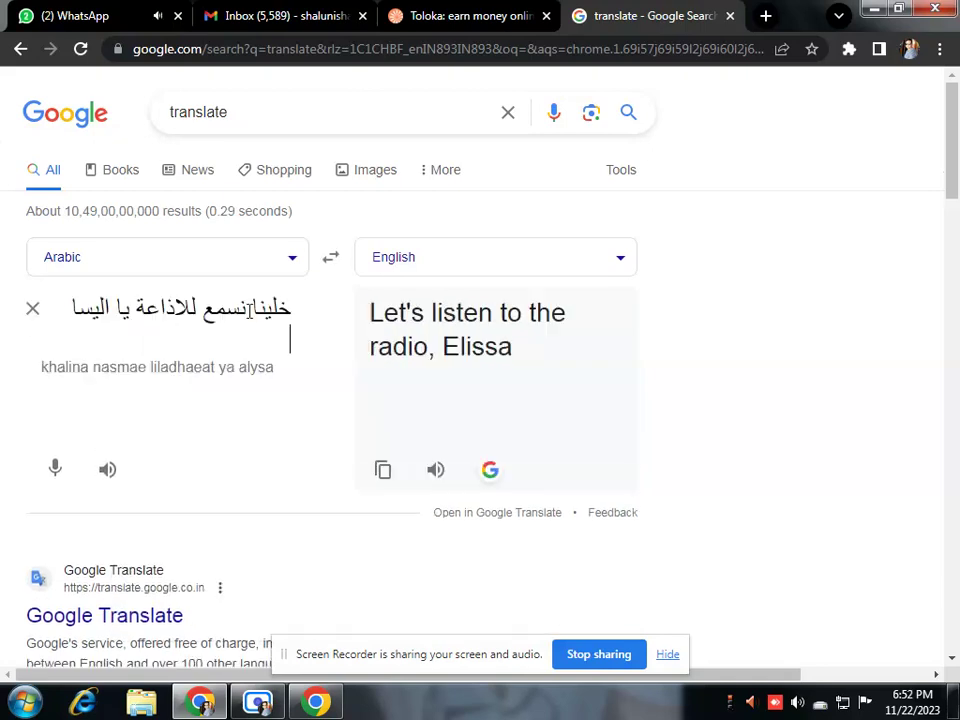
Step: Remove خلينا نسمع and يا اليسا from the translator's text and select the remaining word للاذاعة
drag(203, 308, 292, 310)
key(BackSpace)
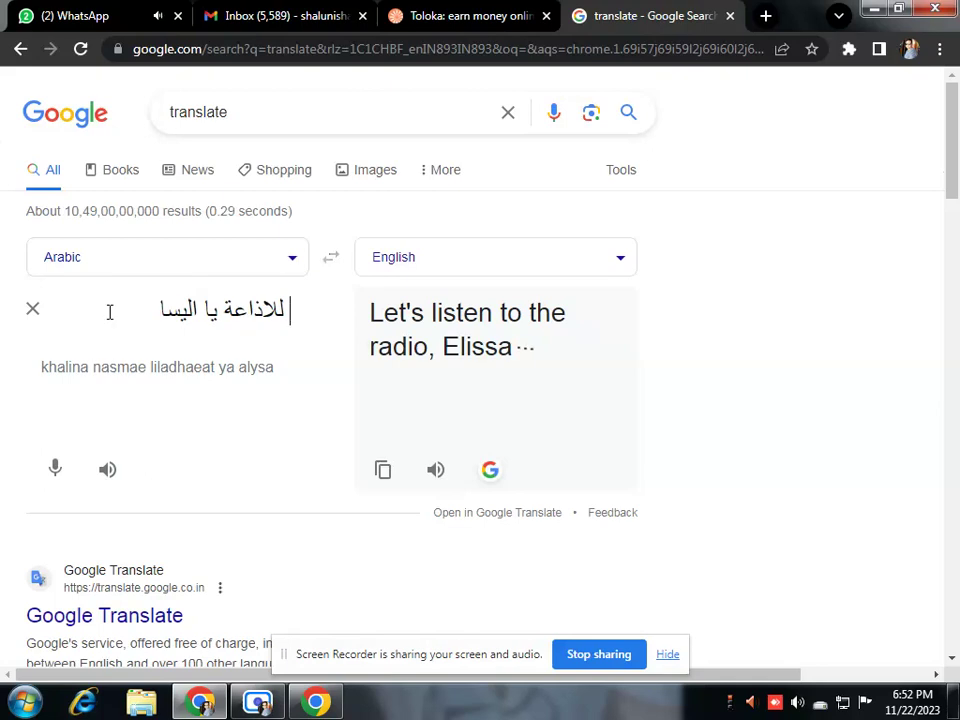
drag(160, 310, 217, 312)
key(BackSpace)
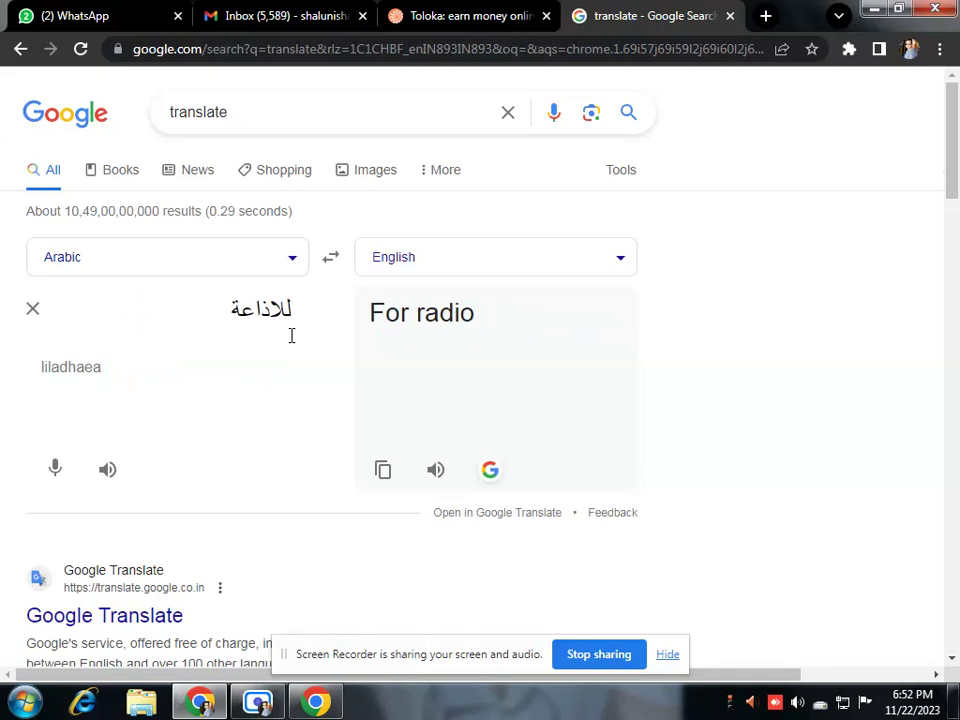
click(296, 320)
double_click(268, 311)
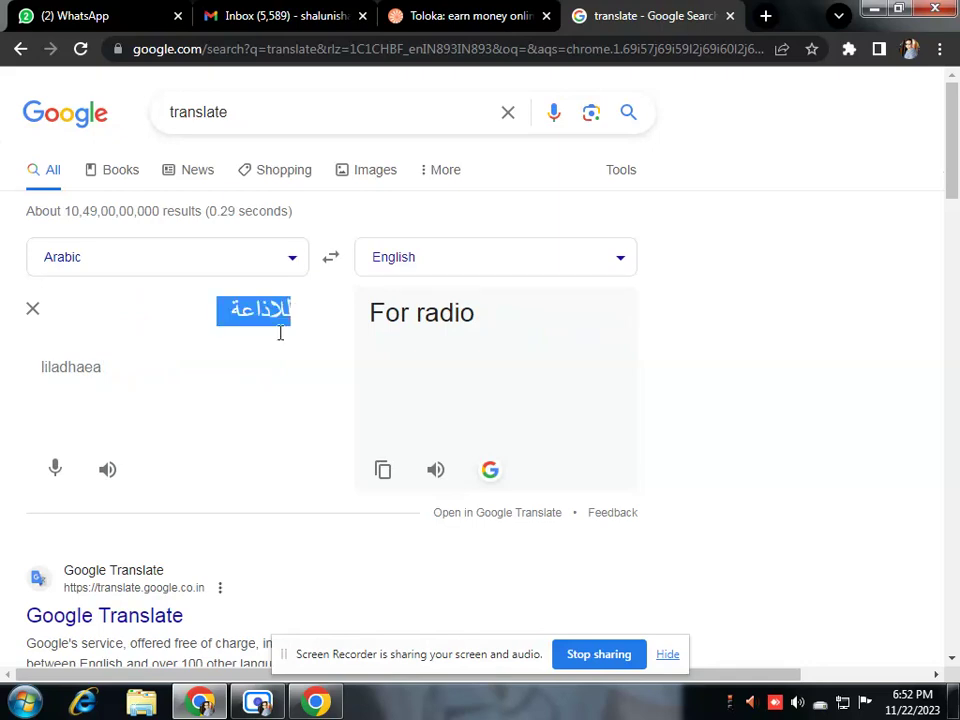
Step: Translate the word radio from English into Arabic and compare the result with the third sentence in the Toloka task
click(283, 313)
double_click(270, 312)
click(276, 335)
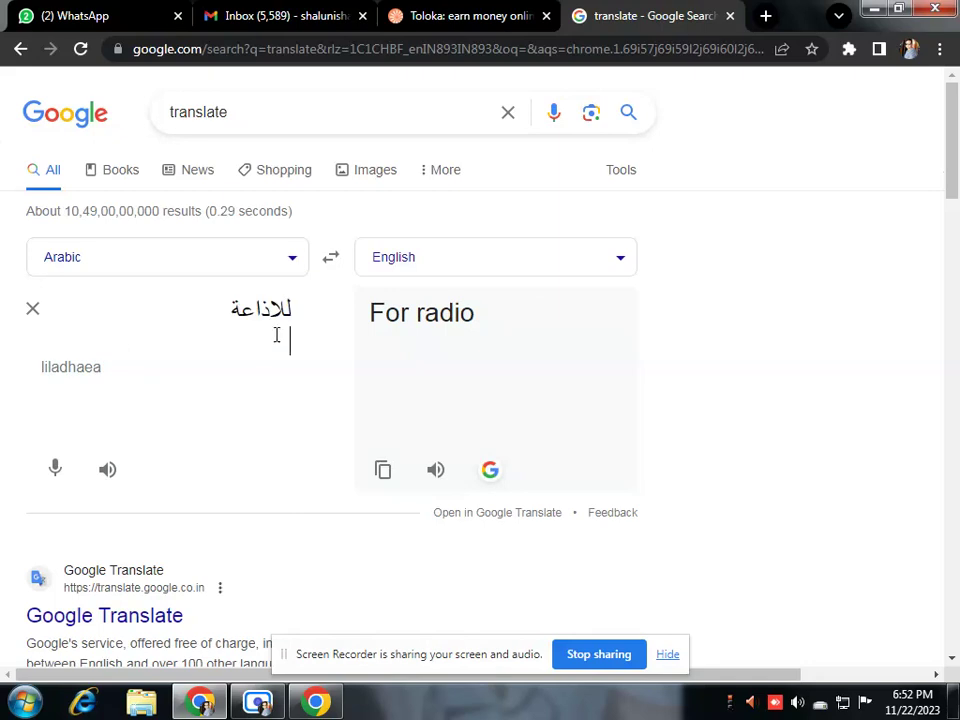
click(331, 258)
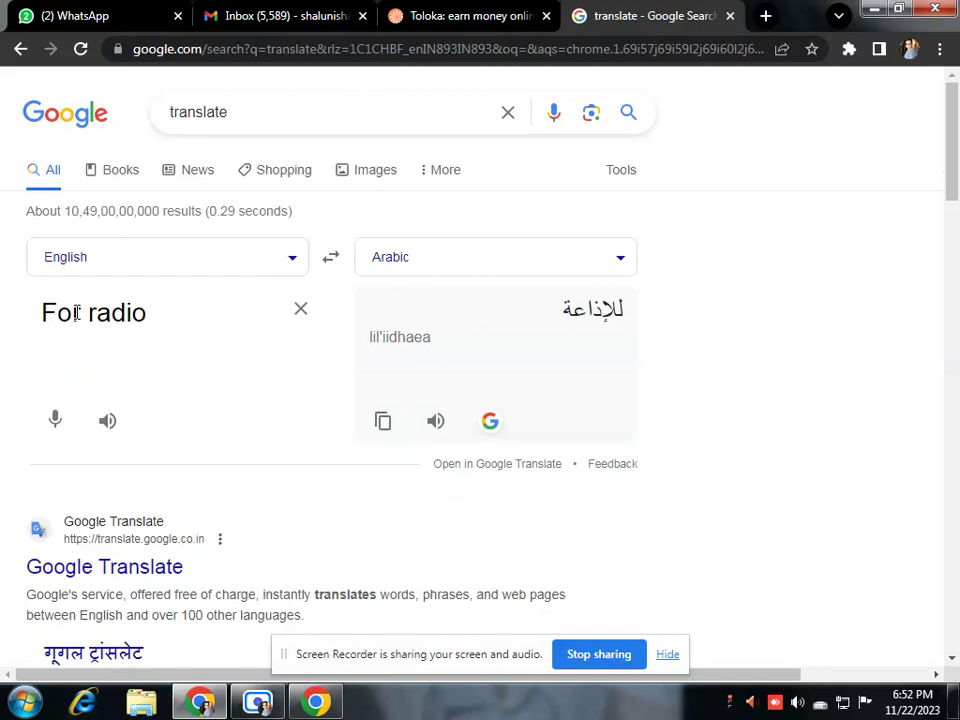
key(ctrl+a)
key(BackSpace)
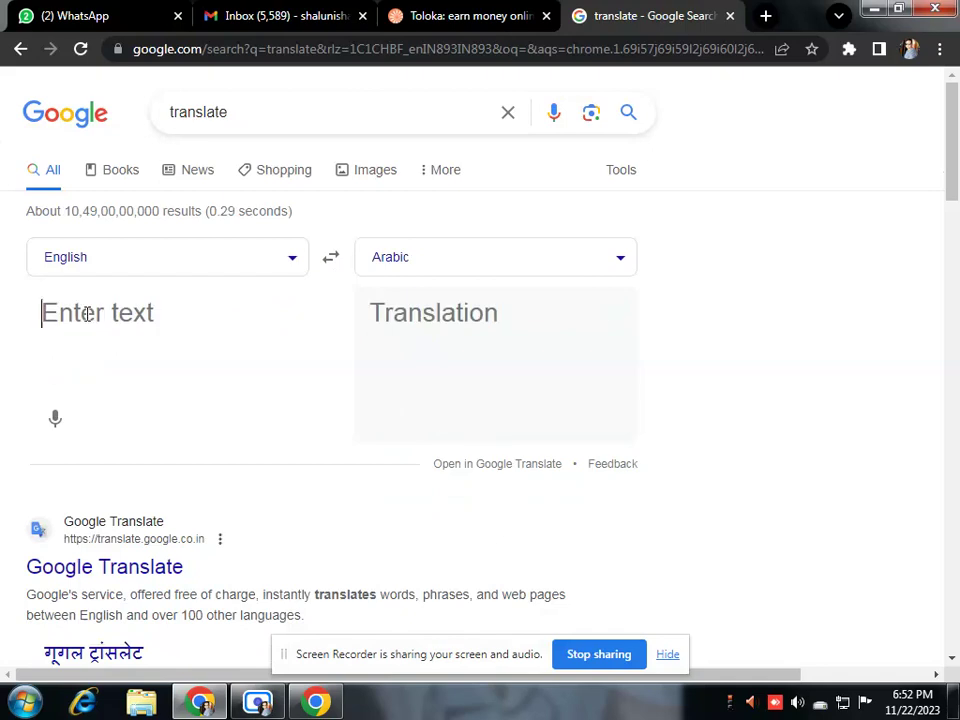
text(radio)
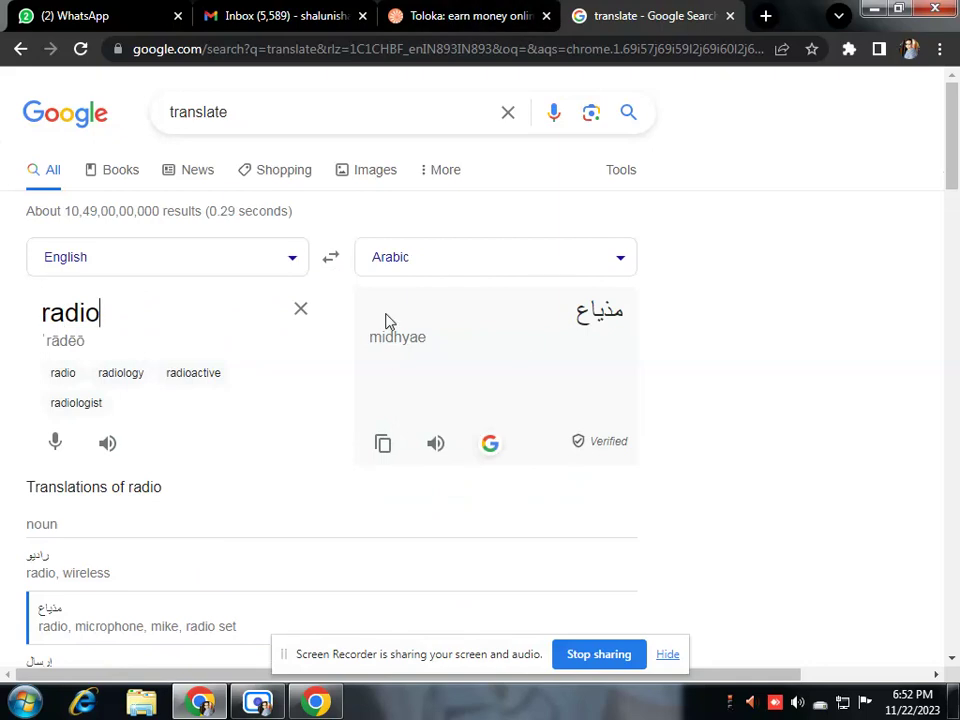
click(514, 12)
click(690, 275)
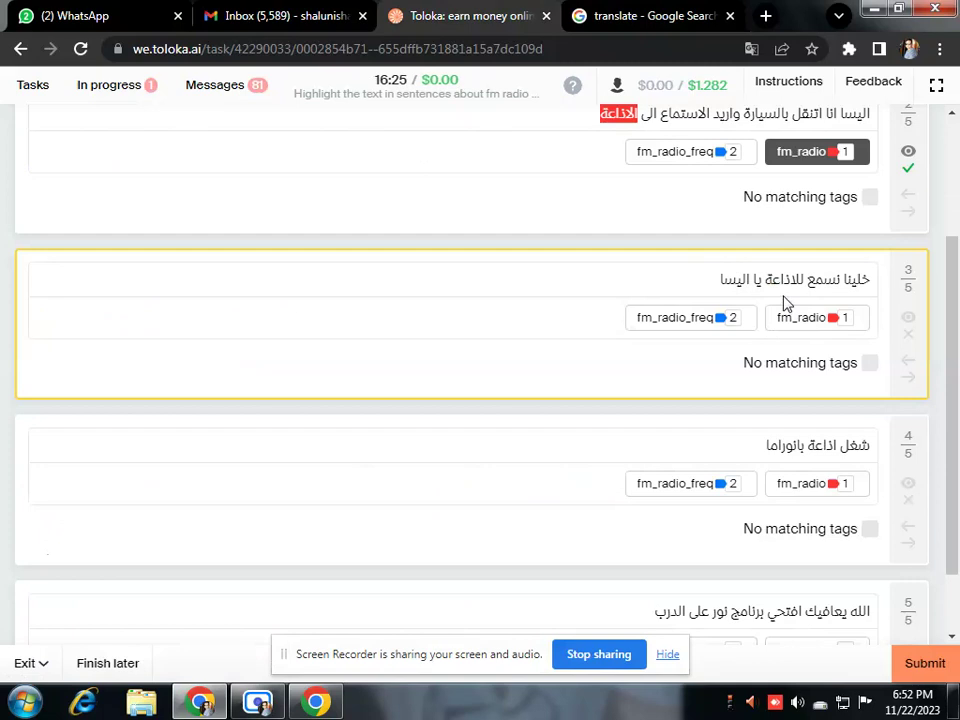
Step: Replace radio in the translator with the full third sentence and swap the direction to Arabic–English
click(657, 12)
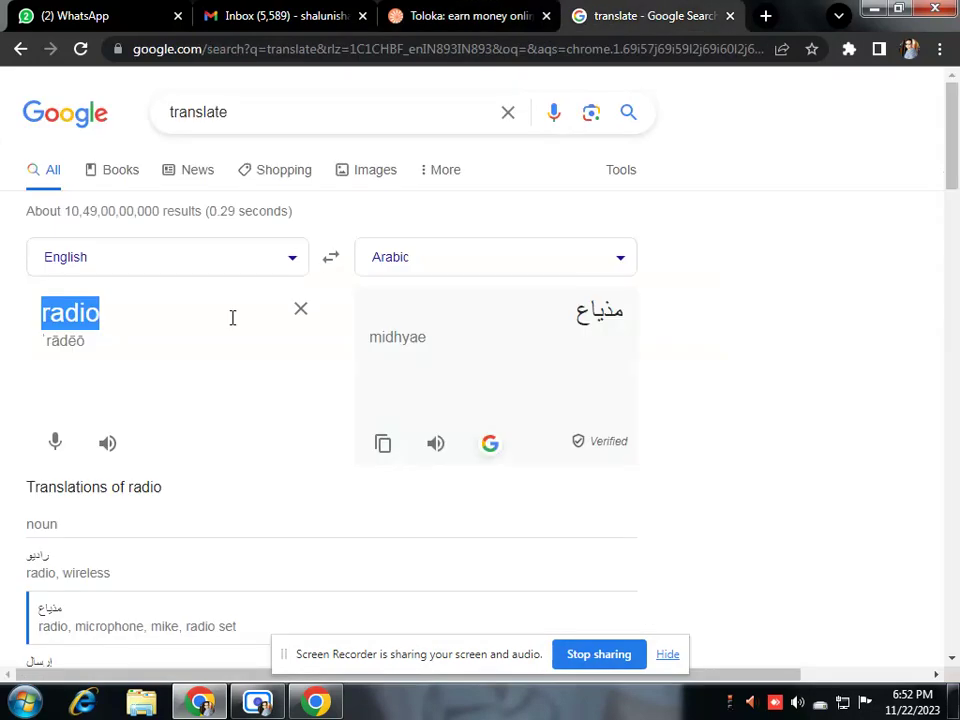
click(302, 308)
right_click(198, 310)
click(246, 426)
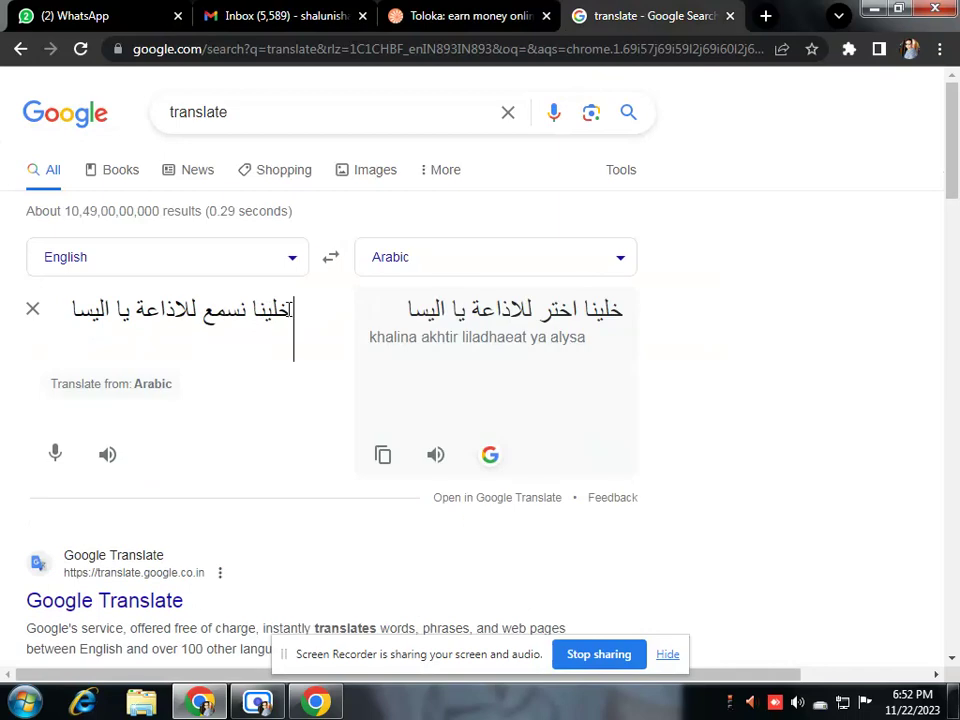
triple_click(279, 310)
key(ctrl+c)
click(331, 260)
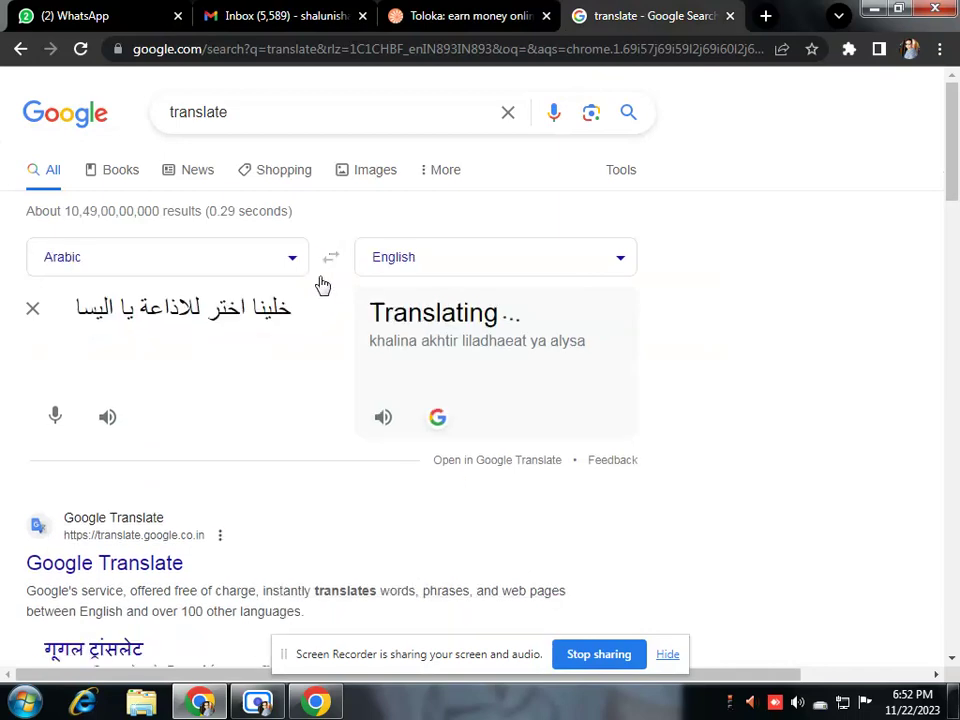
Step: Remove خلينا اختر from the start of the translator's Arabic text
triple_click(261, 313)
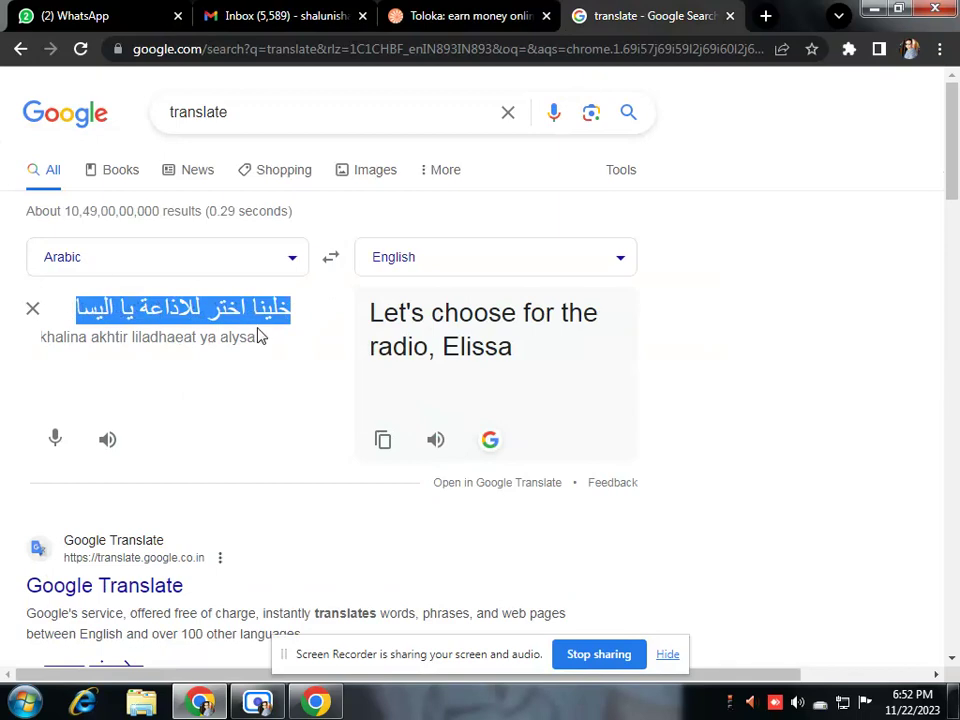
click(257, 336)
shift+click(261, 311)
click(250, 308)
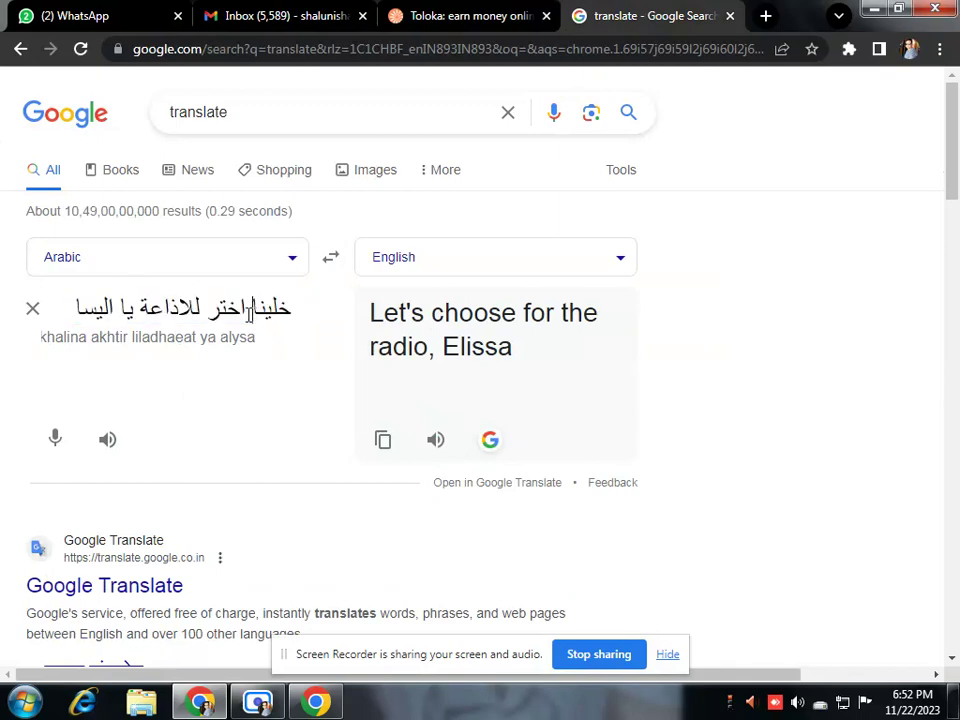
click(290, 312)
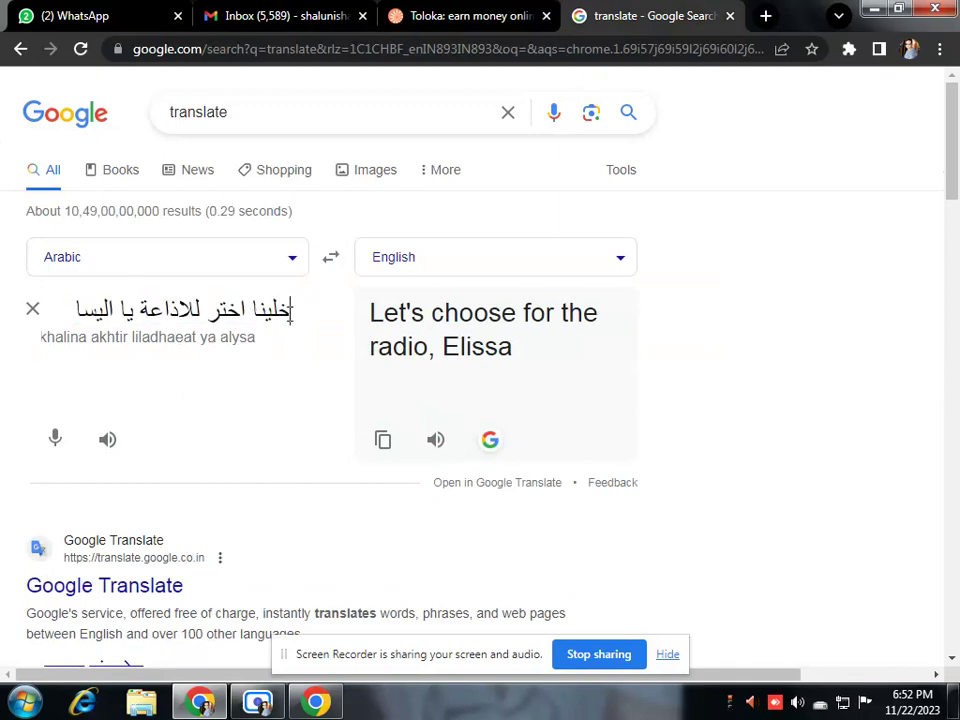
drag(290, 312, 210, 312)
key(BackSpace)
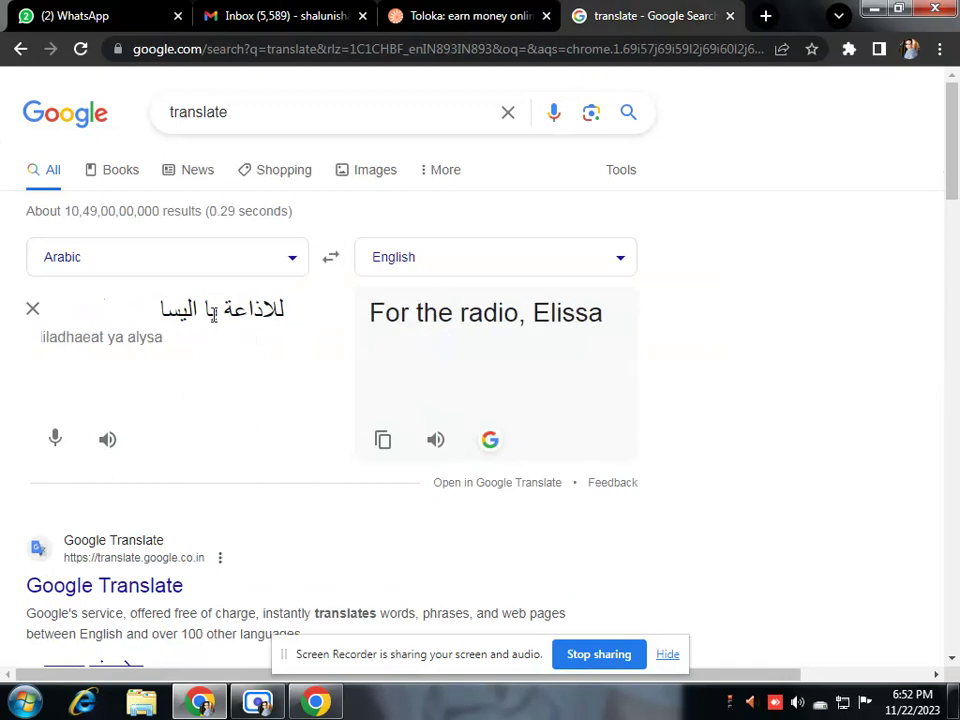
Step: Delete للاذاعة from the translator's text, keeping only يا اليسا to check its meaning
click(221, 312)
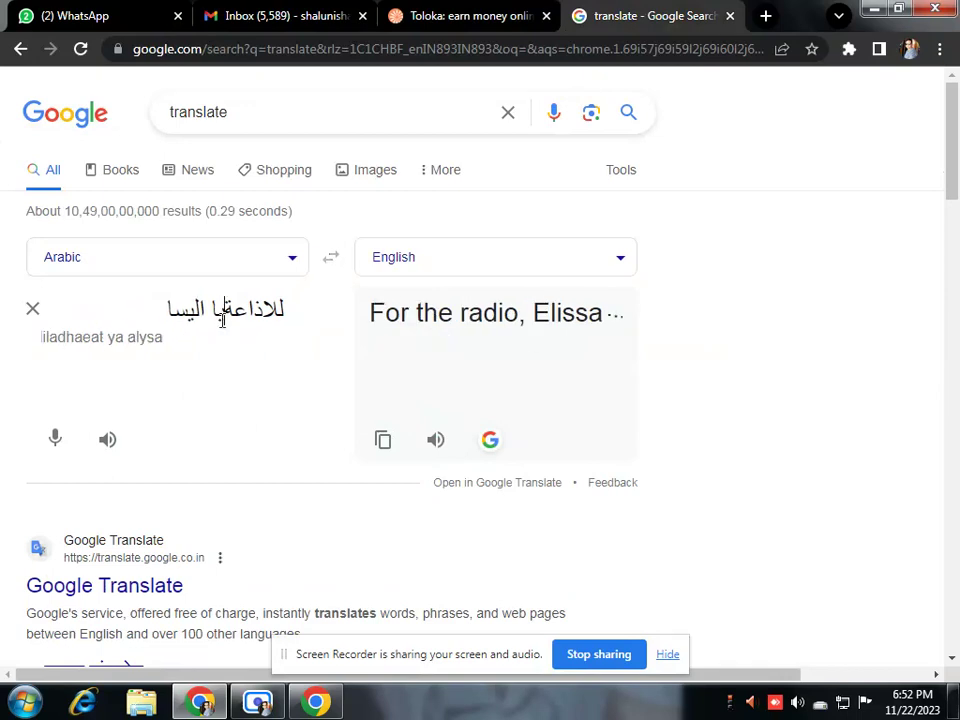
key(BackSpace)
key(BackSpace)
key(BackSpace)
key(BackSpace)
key(BackSpace)
key(BackSpace)
key(BackSpace)
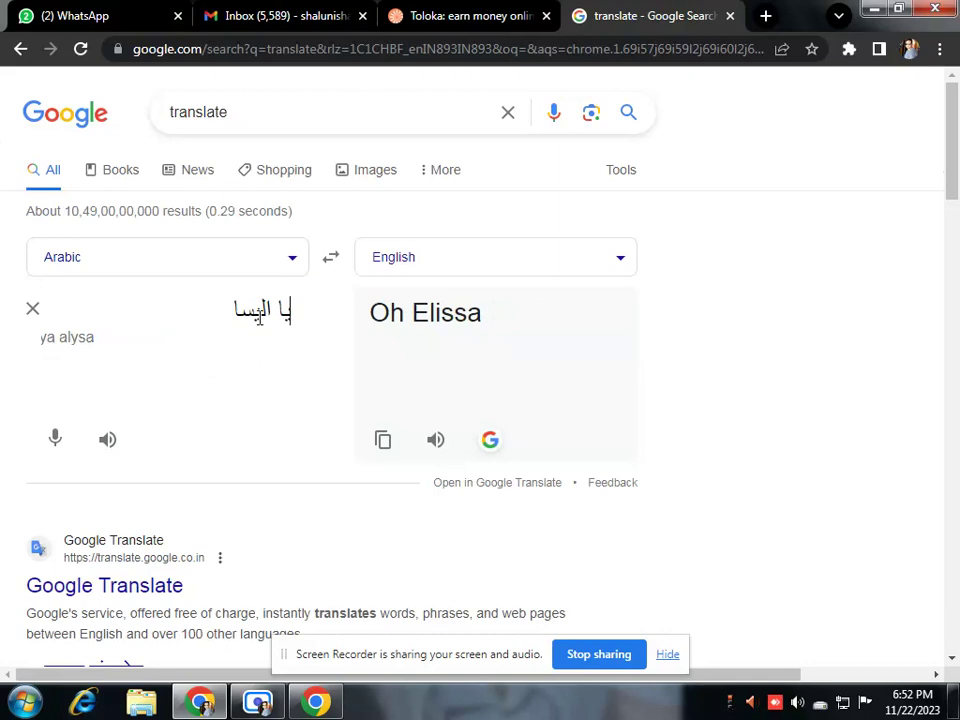
Step: Paste the third sentence back into the cleared translator and try isolating the radio word by deleting خلينا نسمع and the letters around يا
click(31, 309)
right_click(100, 306)
click(163, 413)
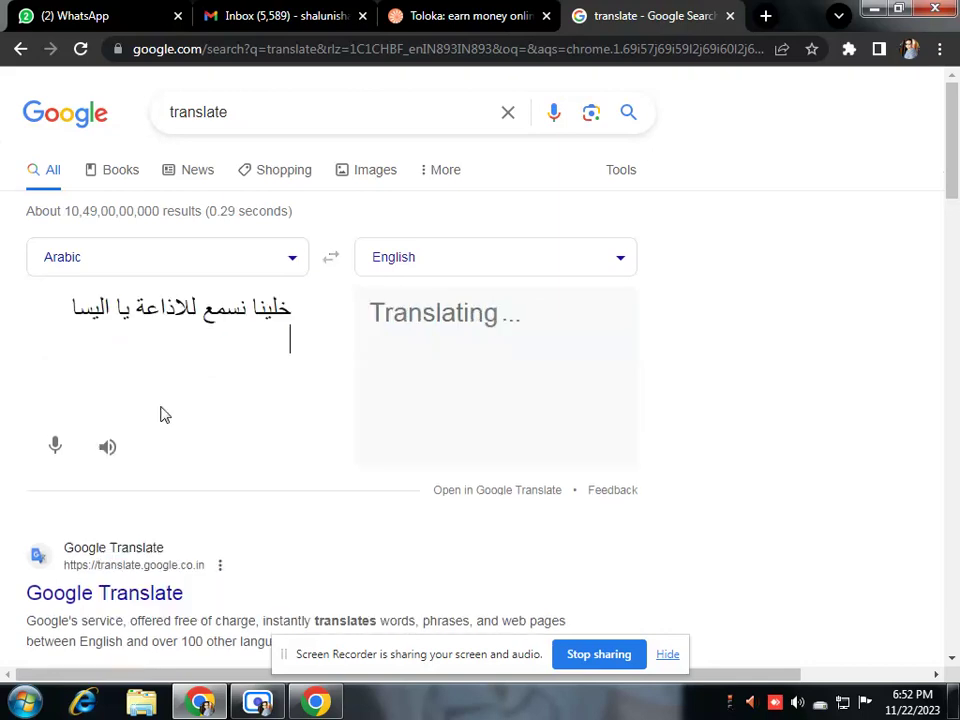
drag(291, 307, 203, 308)
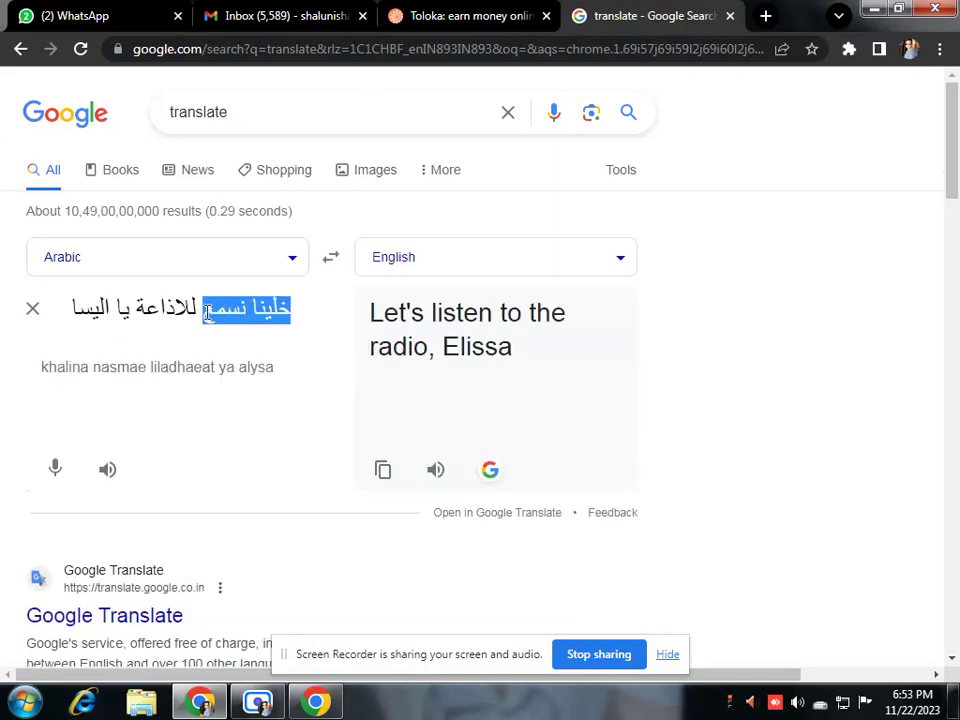
key(BackSpace)
key(BackSpace)
key(BackSpace)
key(BackSpace)
key(BackSpace)
key(BackSpace)
key(BackSpace)
key(BackSpace)
key(BackSpace)
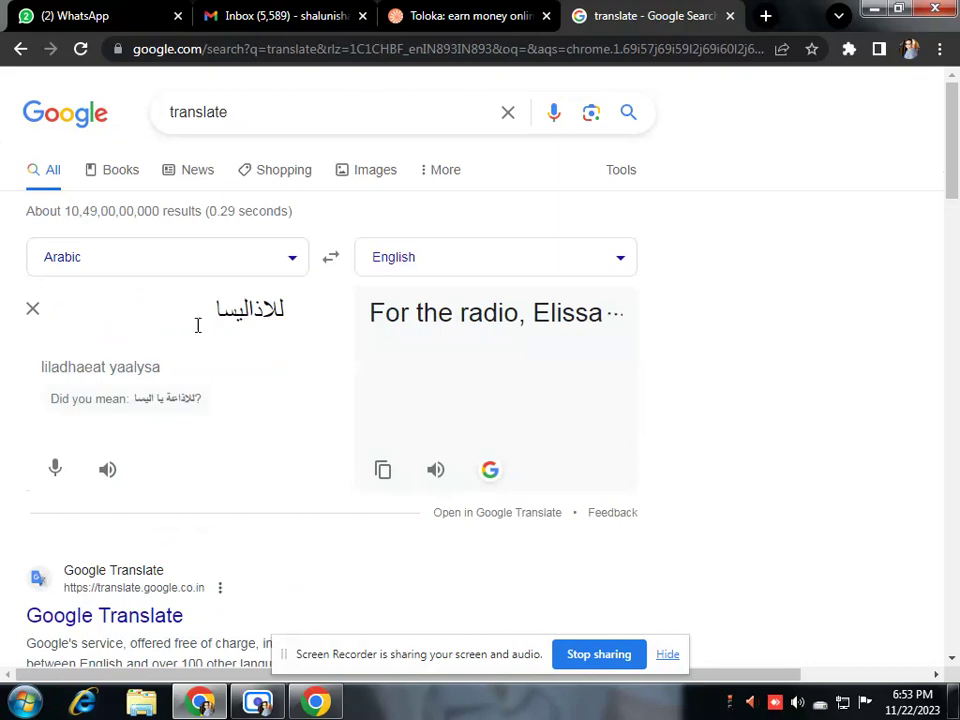
Step: Paste the third sentence into the cleared translator again and remove يا اليسا and خلينا نسمع to isolate للاذاعة
click(32, 308)
right_click(146, 303)
click(192, 414)
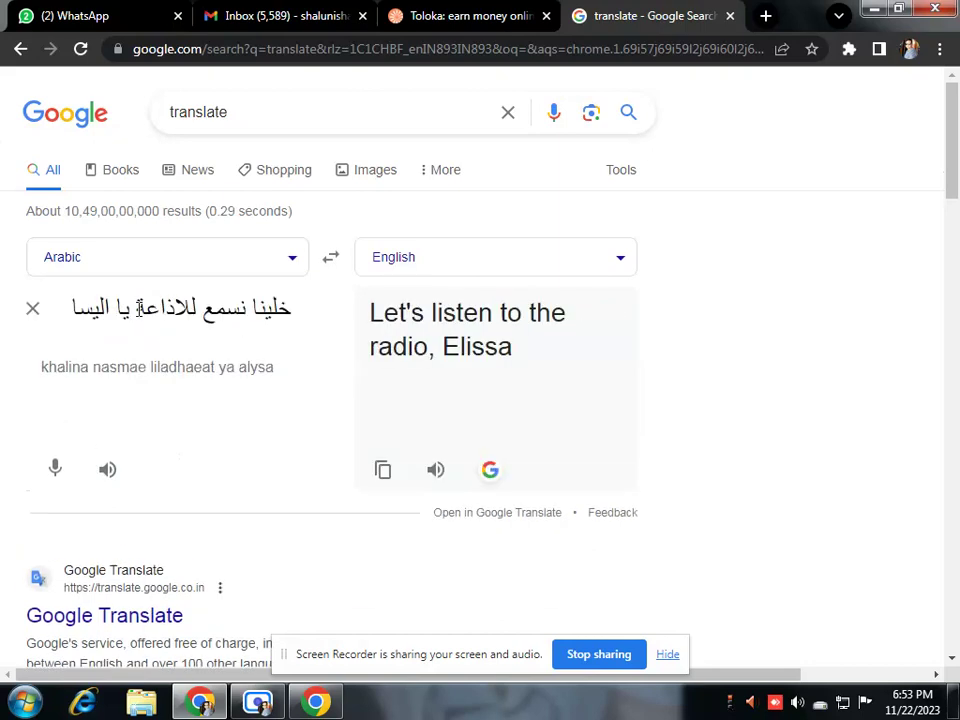
drag(75, 309, 131, 309)
click(73, 309)
drag(73, 309, 130, 309)
key(BackSpace)
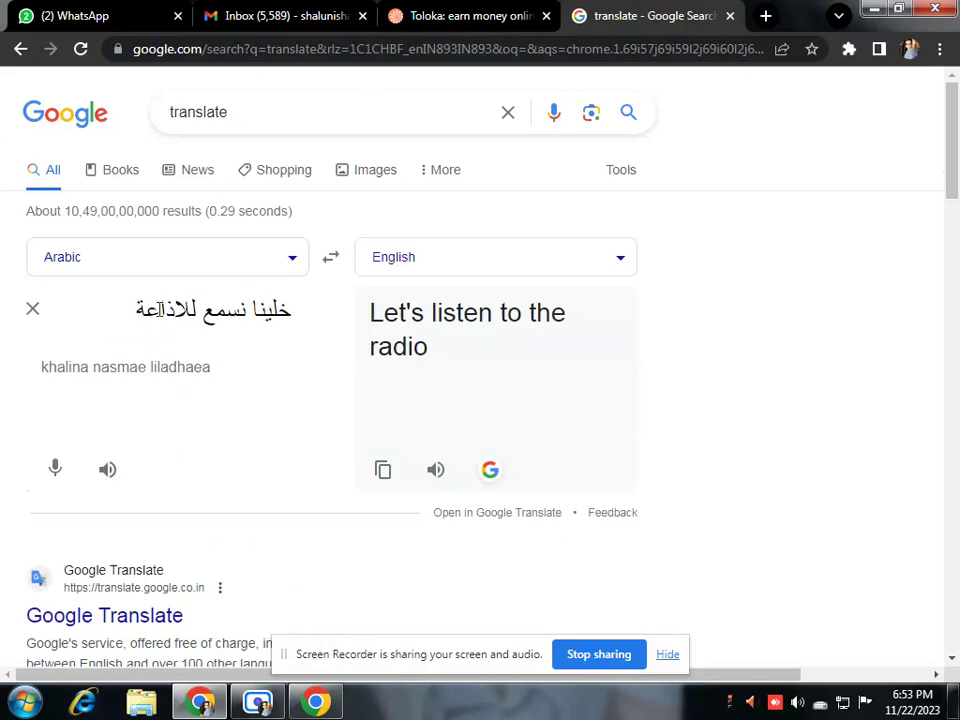
drag(203, 310, 291, 312)
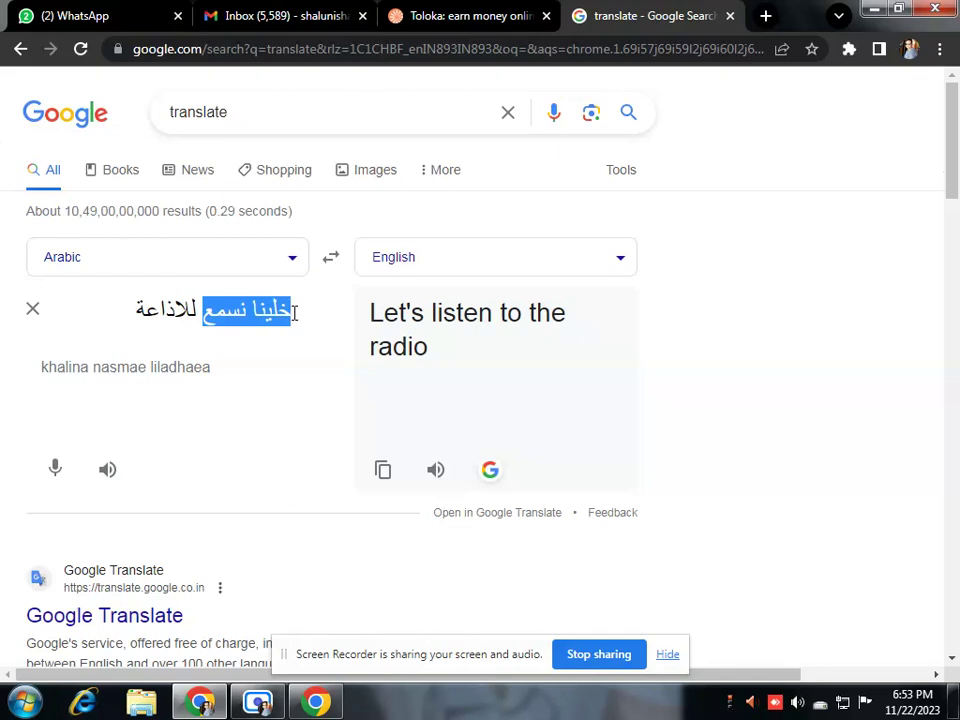
key(BackSpace)
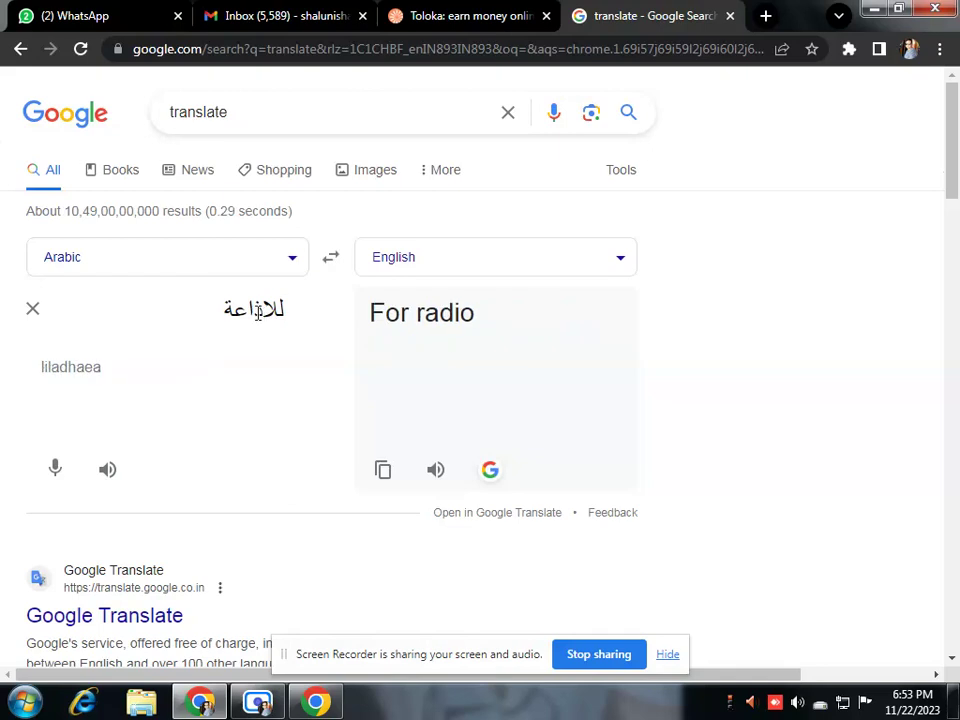
Step: Strip للا from للاذاعة in the translator to check the meaning of ذاعة alone
text(إ)
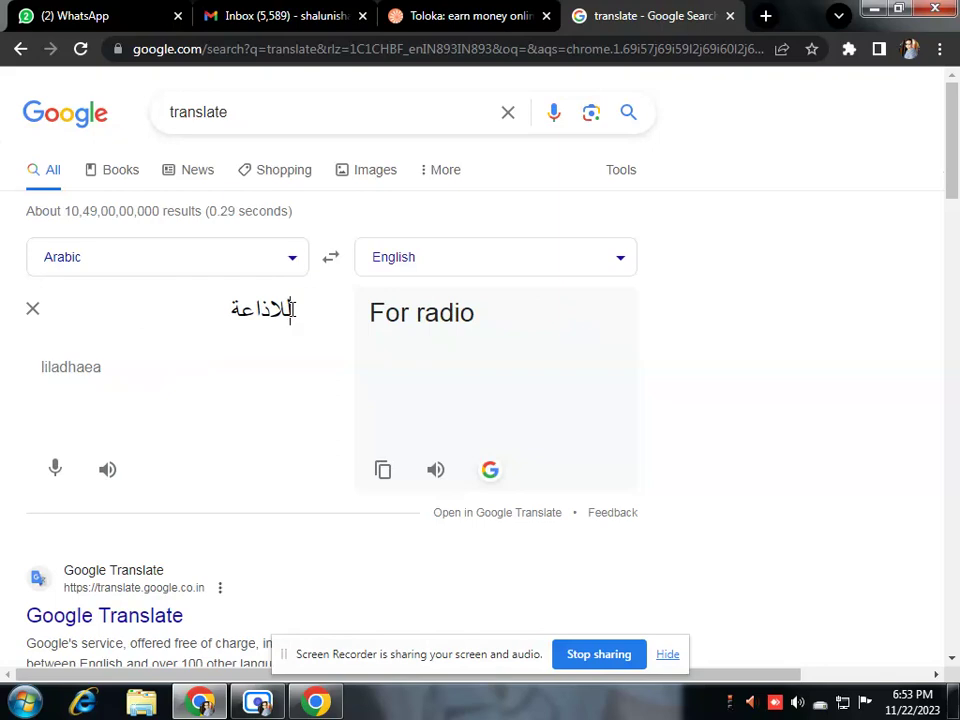
drag(291, 309, 276, 310)
key(BackSpace)
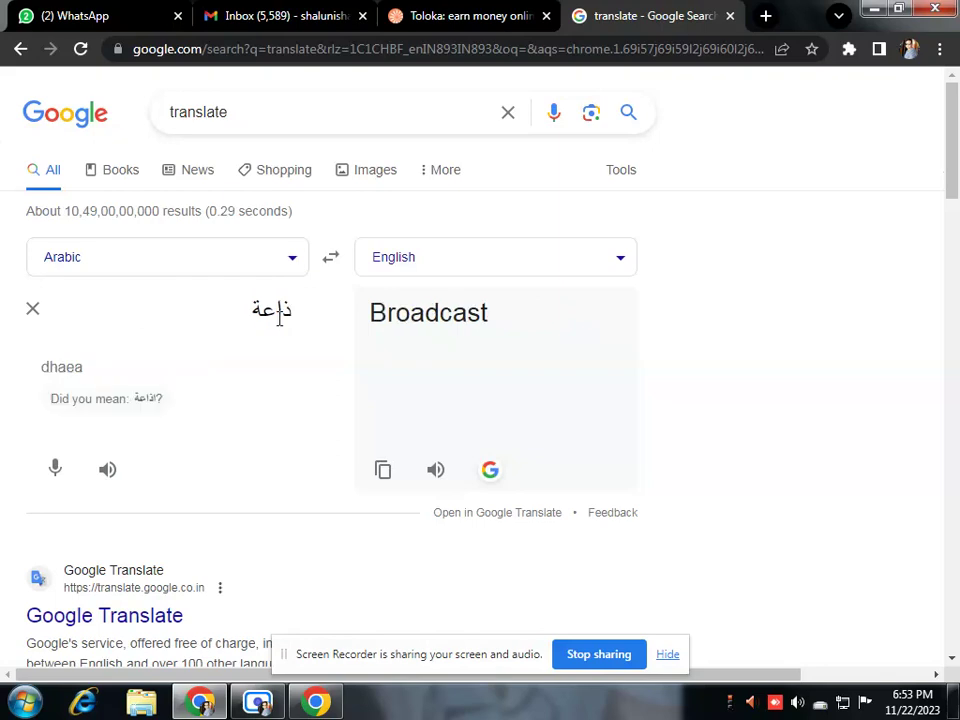
Step: Return to the Toloka task and tag للاذاعة in the third sentence as fm_radio
click(450, 16)
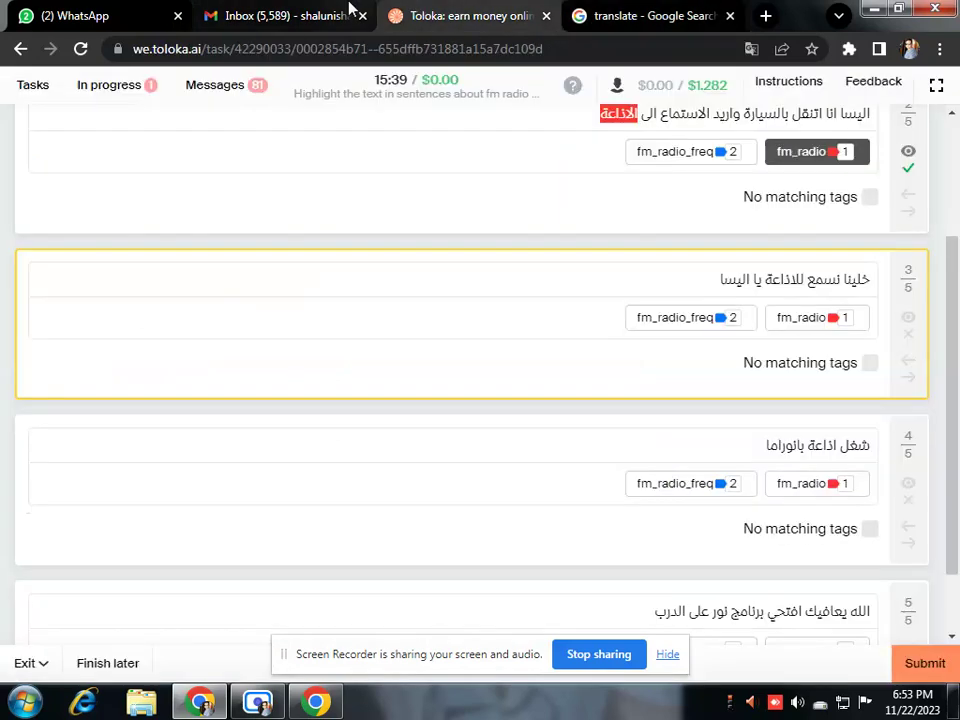
click(800, 322)
drag(803, 279, 765, 280)
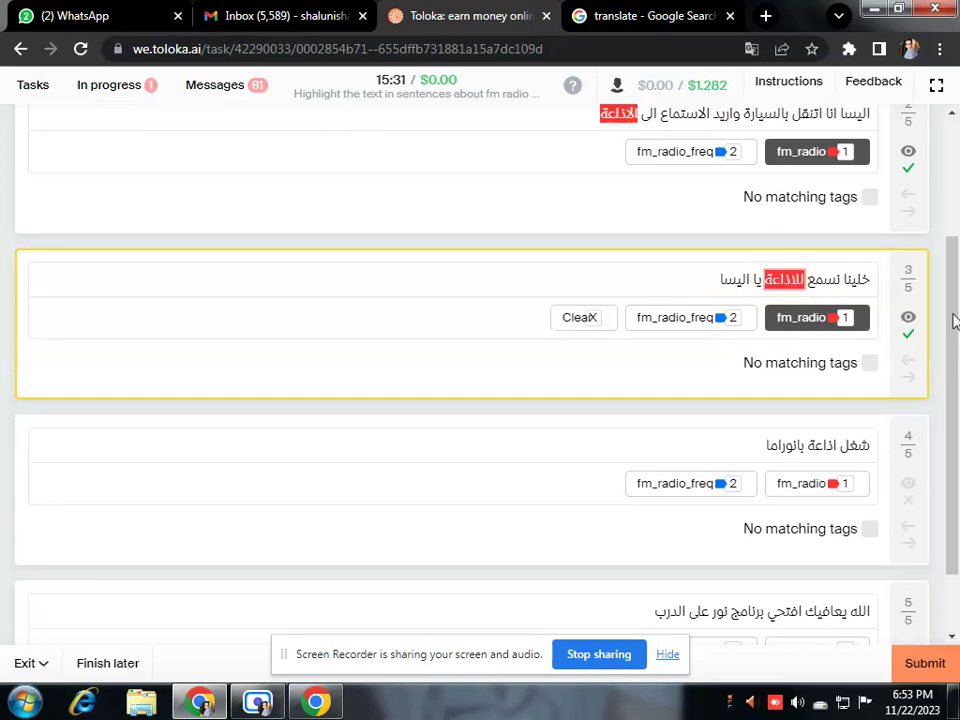
Step: Copy the fourth sentence, شغل اذاعة بانوراما, and translate it from Arabic to English in place of the old text
scroll(948, 283, down, 1)
triple_click(818, 358)
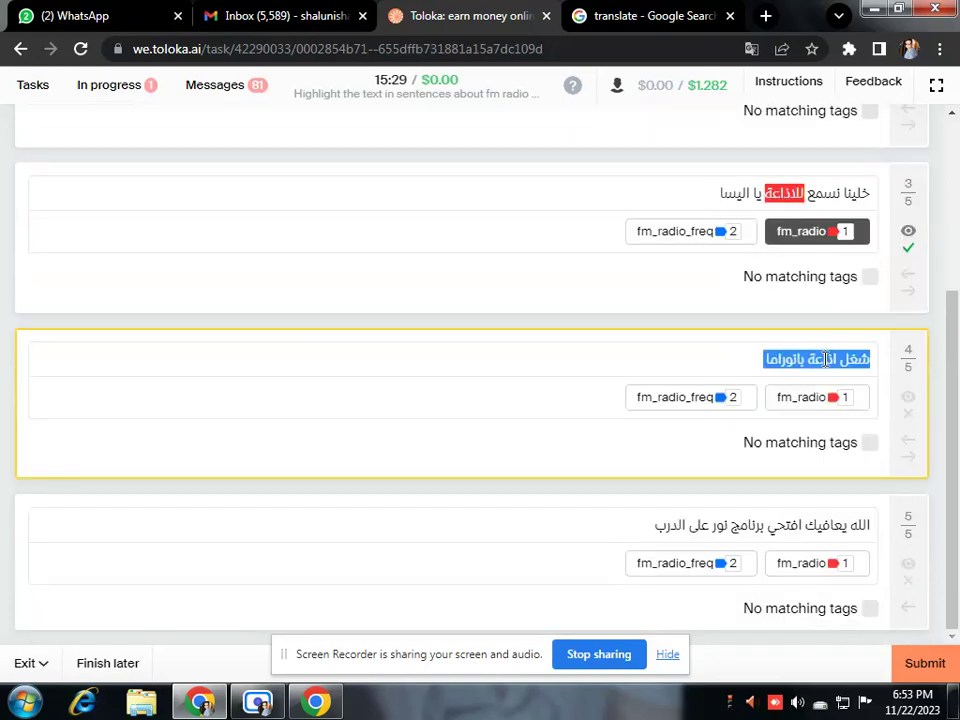
right_click(848, 362)
click(746, 377)
click(643, 14)
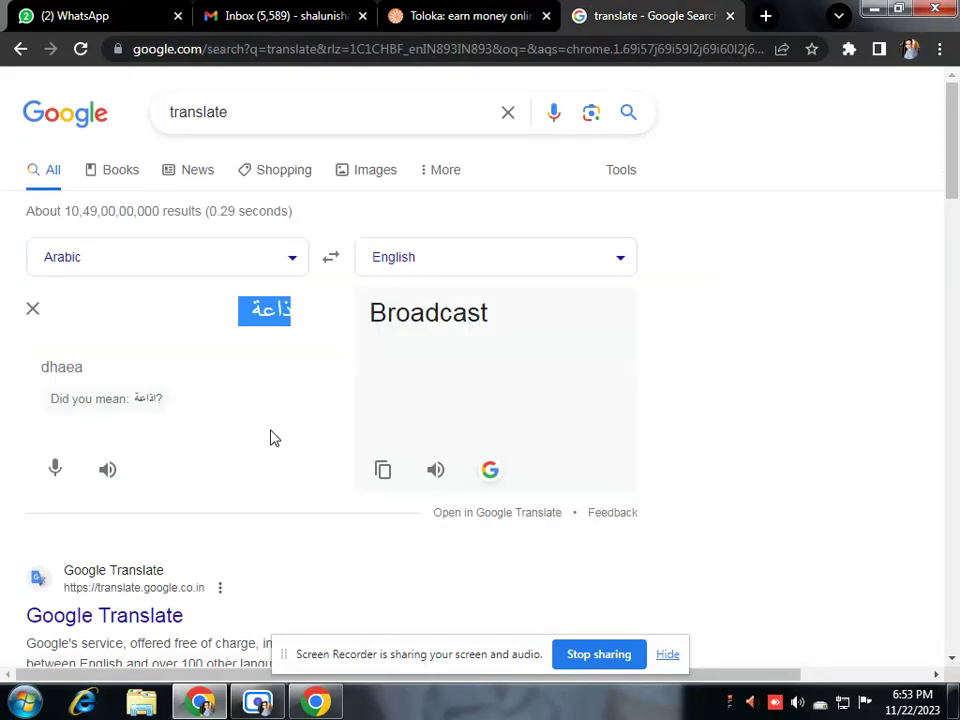
click(32, 309)
right_click(94, 305)
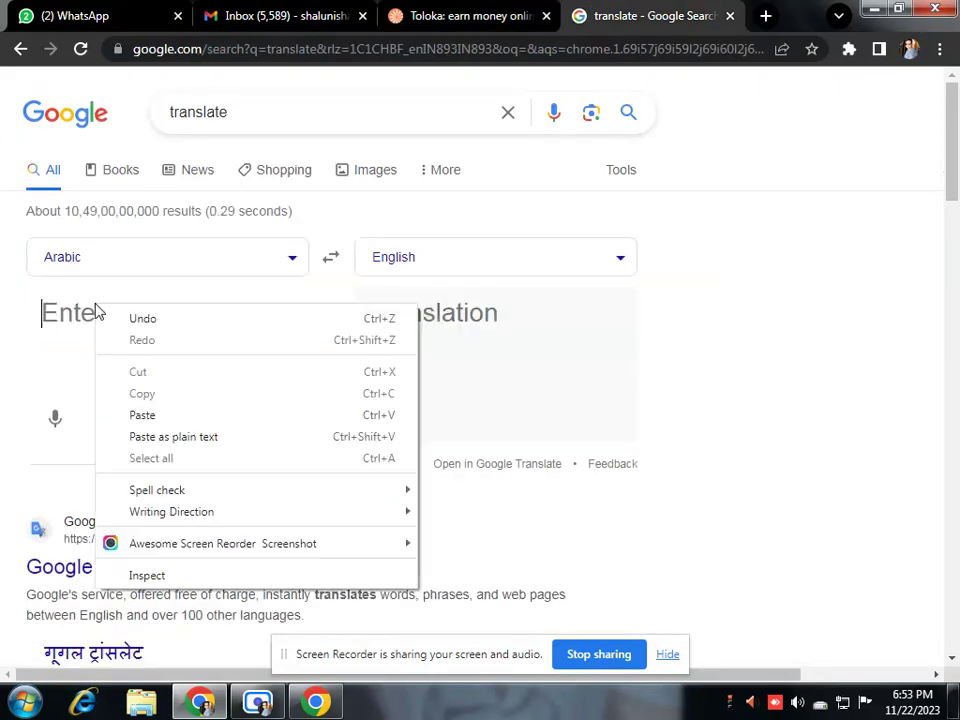
click(152, 416)
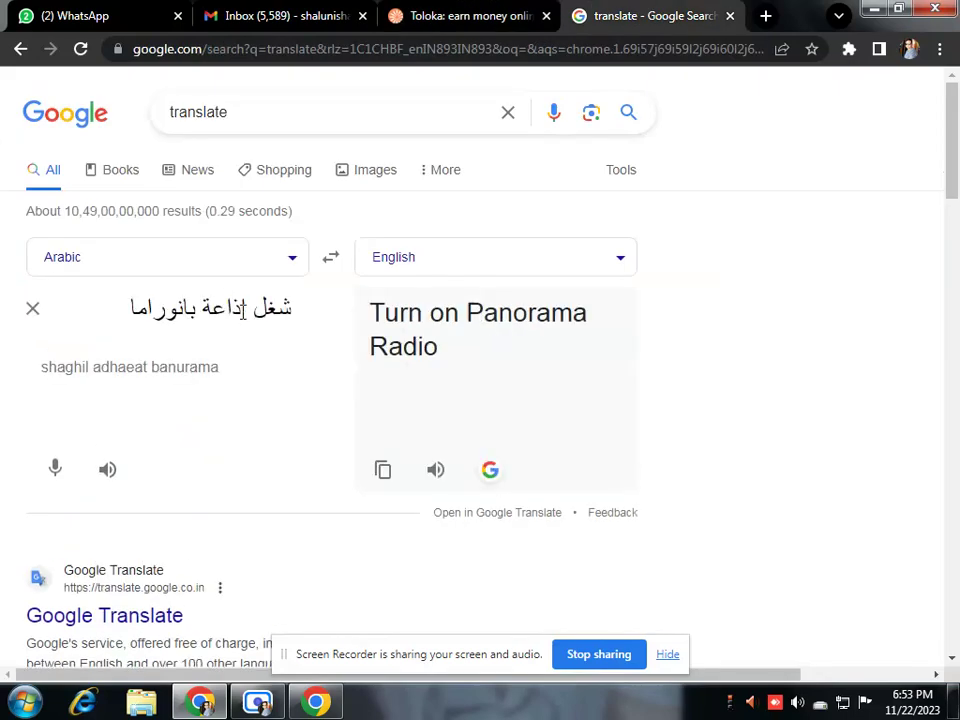
Step: Remove شغل from the translator's text to check the meaning of اذاعة بانوراما
double_click(275, 307)
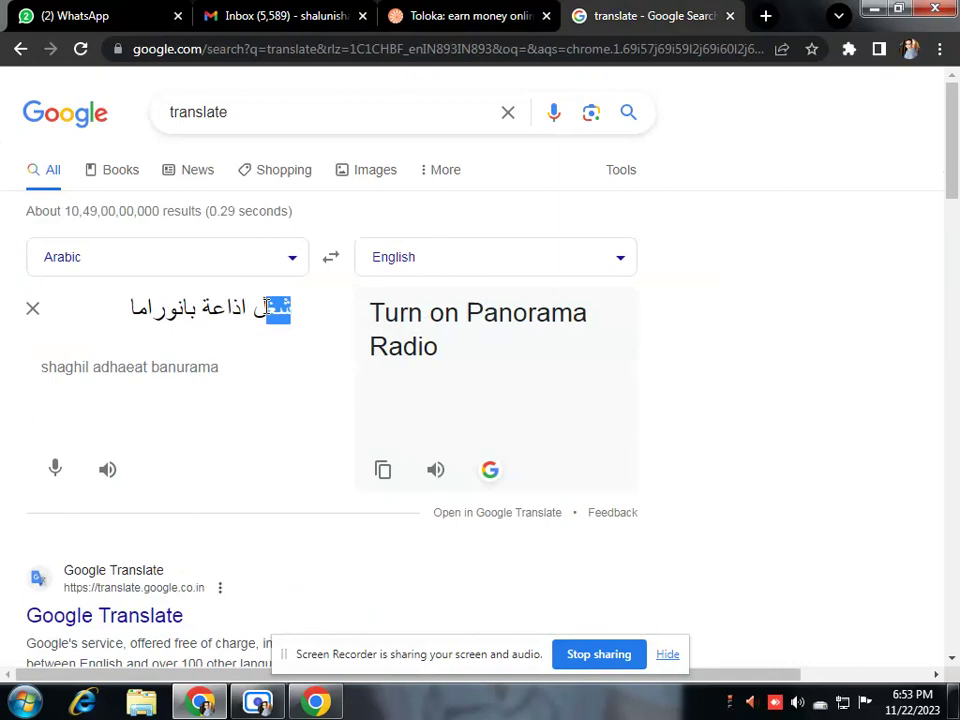
key(BackSpace)
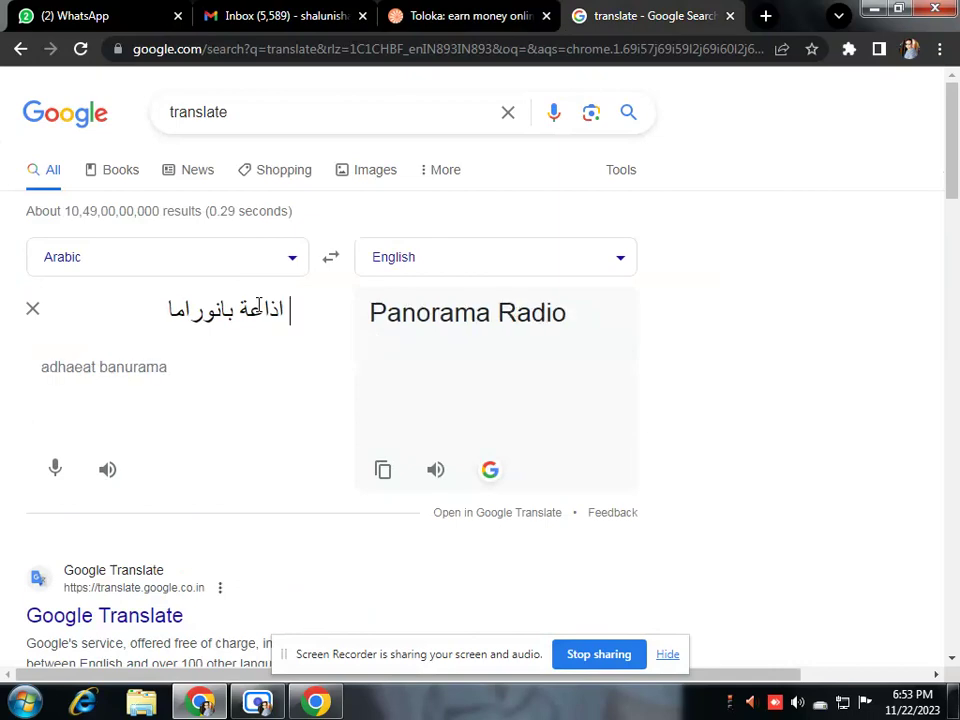
click(516, 11)
click(574, 13)
key(ctrl+a)
Step: Return to the Toloka task and tag اذاعة بانوراما in the fourth sentence as fm_radio
click(510, 10)
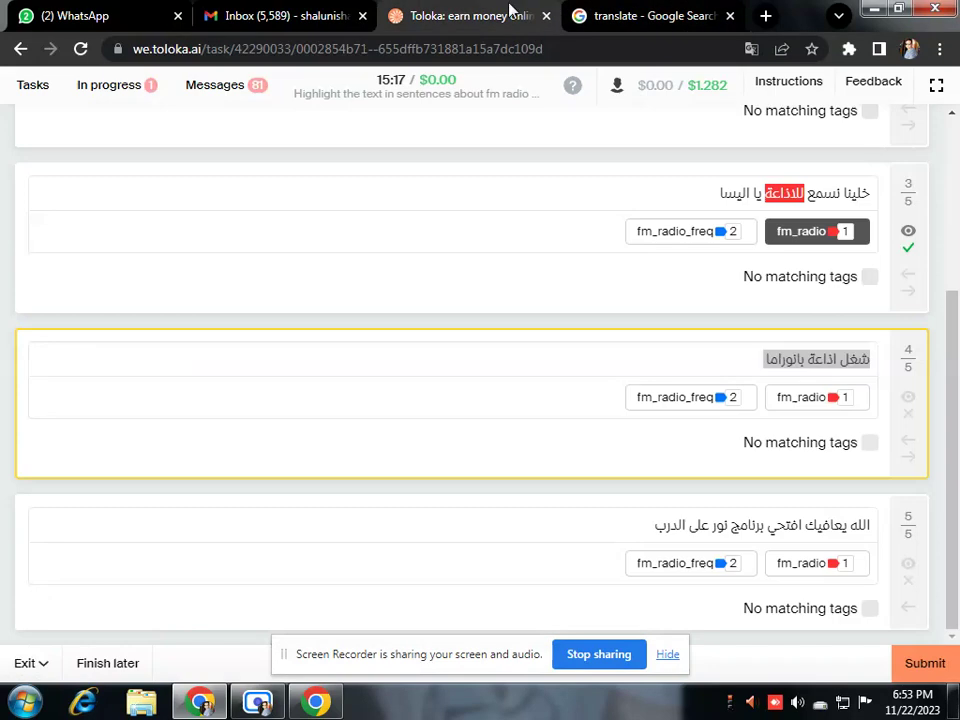
click(843, 381)
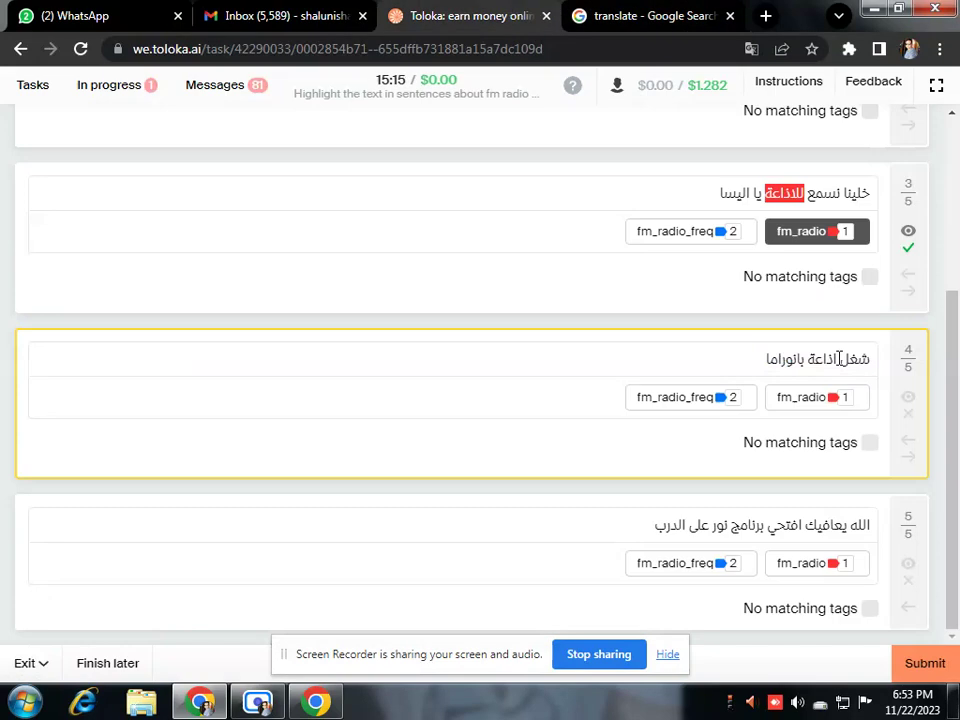
drag(838, 358, 767, 364)
click(800, 397)
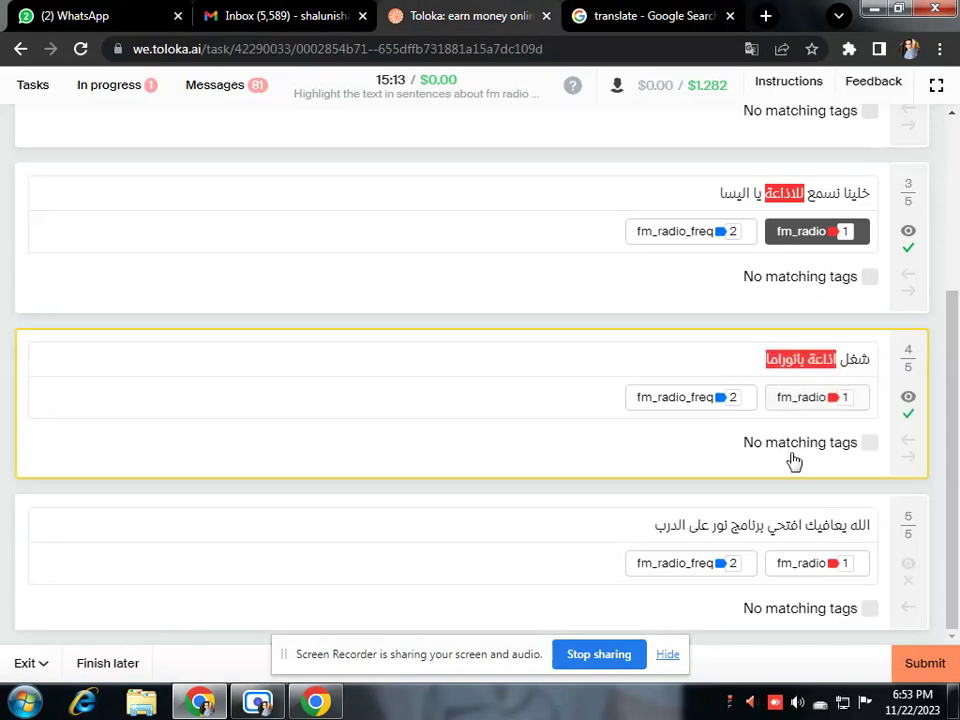
Step: Copy the fifth sentence, الله يعافيك افتحي برنامج نور على الدرب, and translate it from Arabic to English in place of the old text
triple_click(720, 526)
right_click(800, 528)
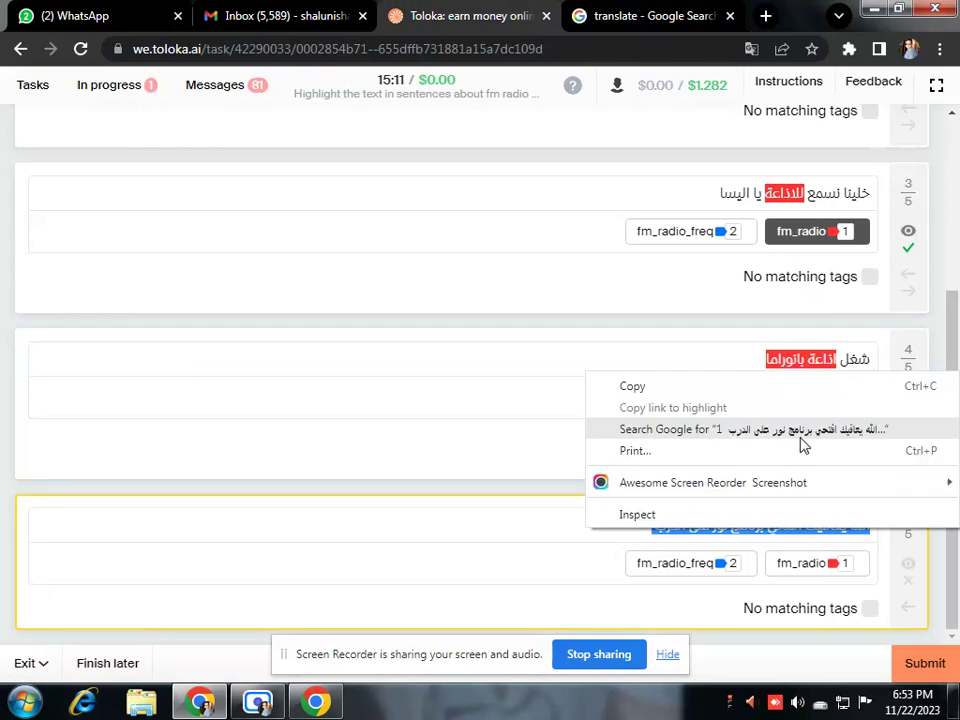
key(Escape)
click(640, 15)
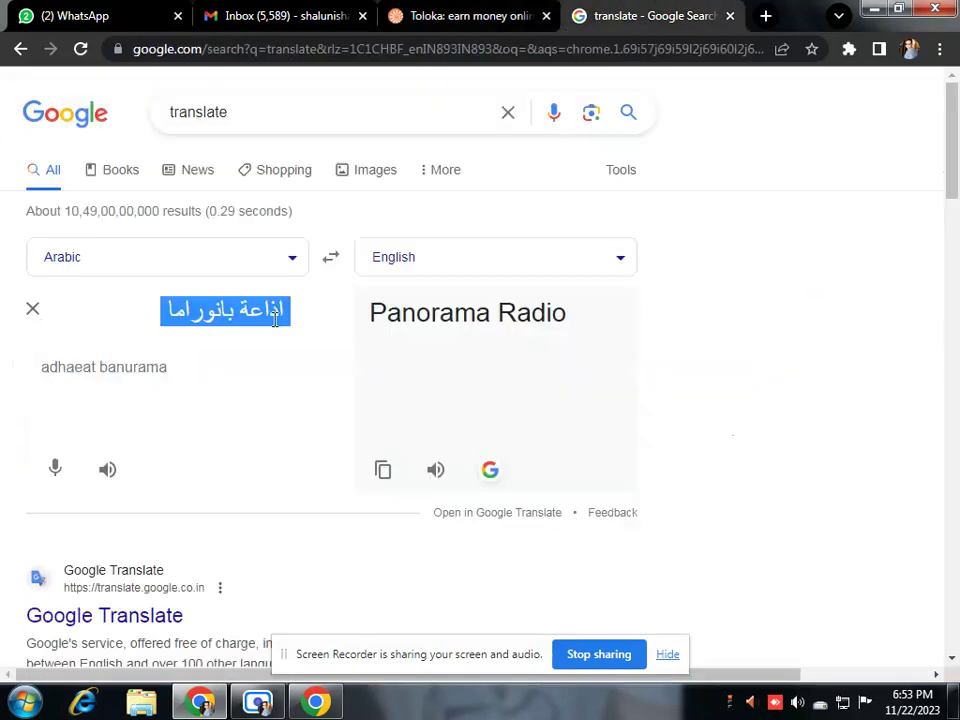
key(BackSpace)
right_click(150, 310)
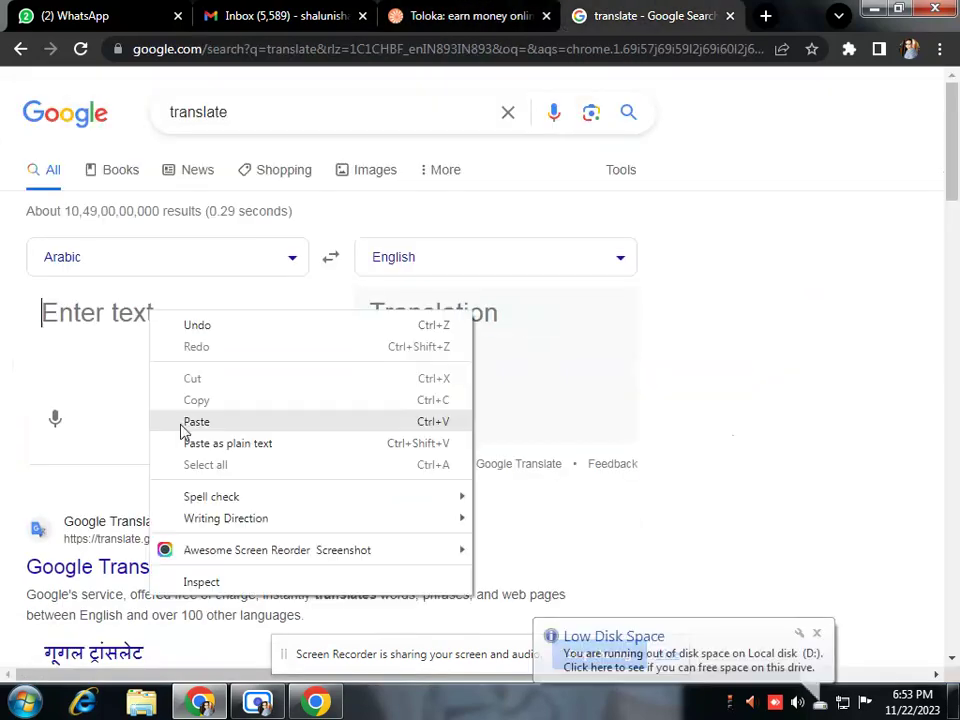
click(182, 424)
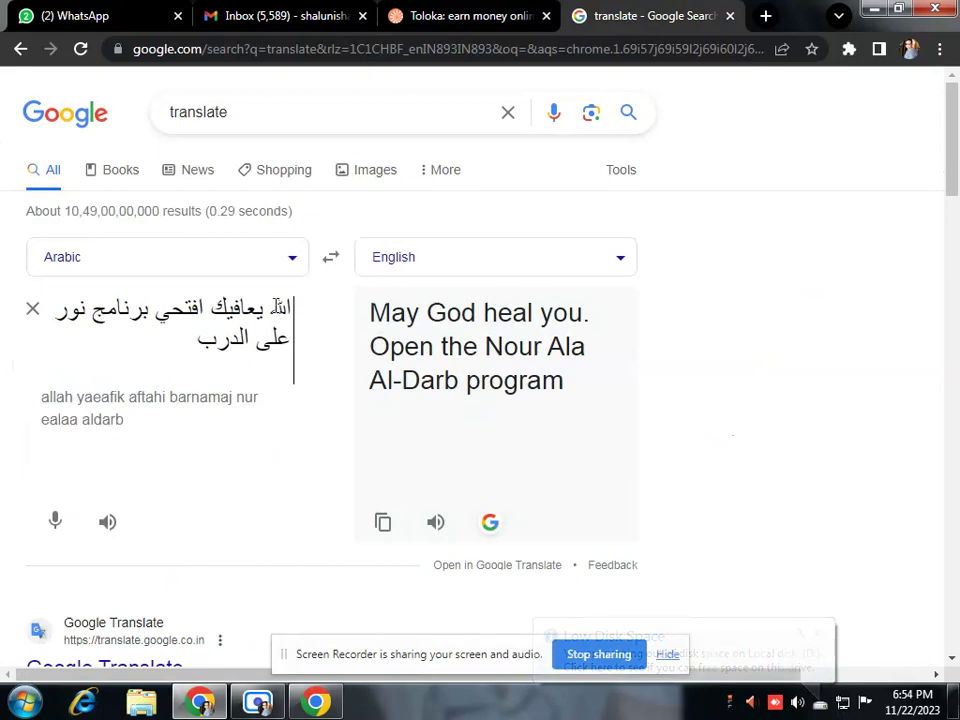
Step: Remove الله يعافيك افتحي from the translator's text to check the meaning of برنامج نور على الدرب
triple_click(286, 310)
drag(292, 310, 160, 310)
key(BackSpace)
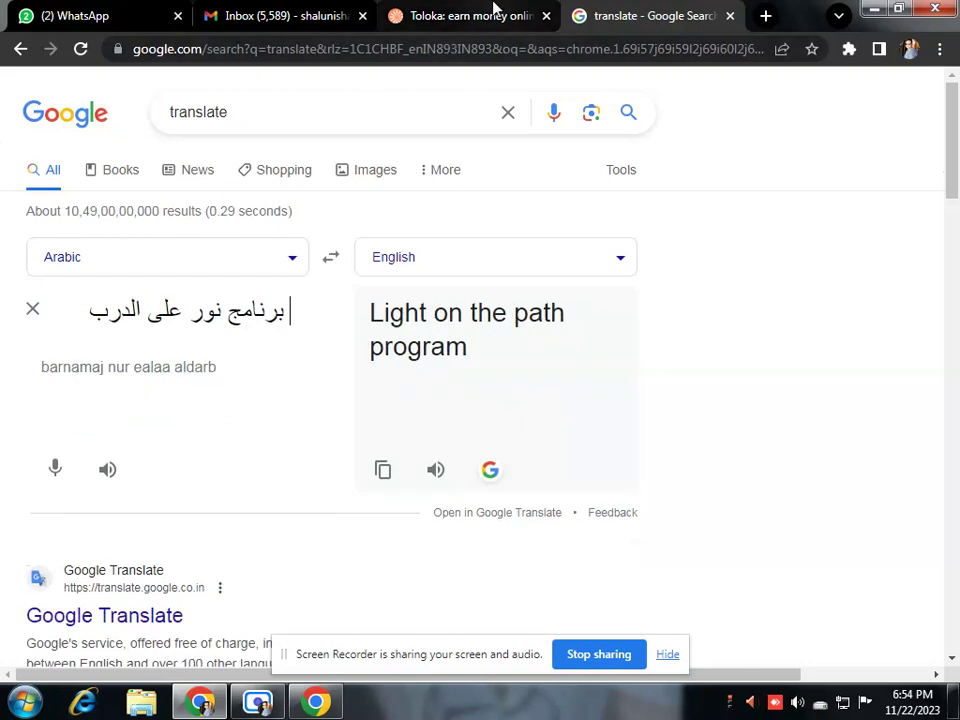
Step: Return to the Toloka task, tag برنامج نور على الدرب in the fifth sentence as fm_radio, and submit the answers
click(495, 10)
click(745, 533)
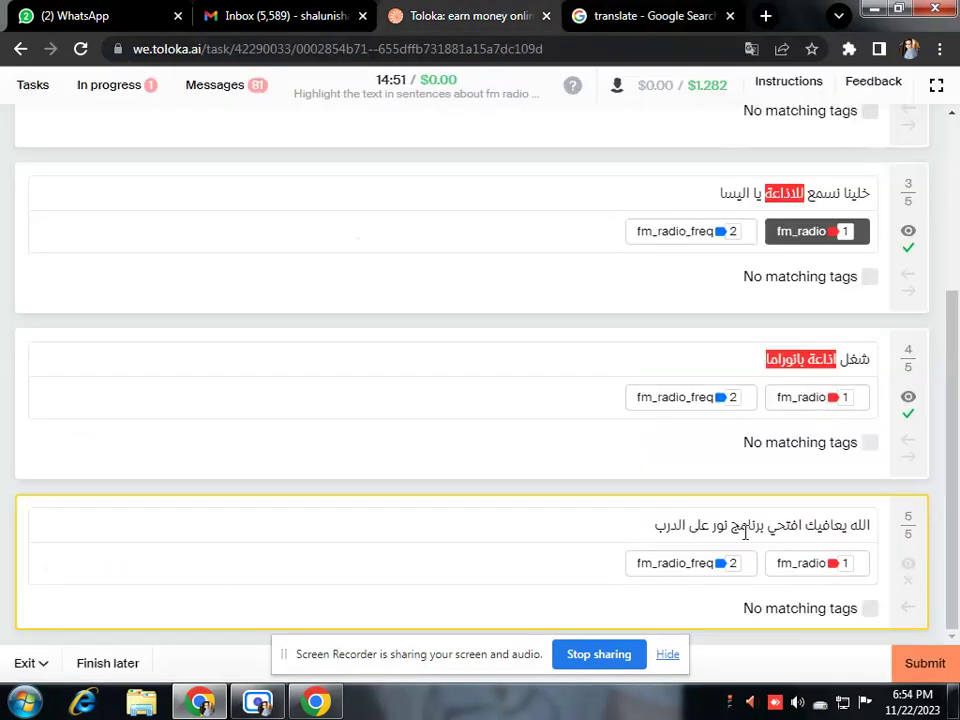
drag(760, 528, 653, 527)
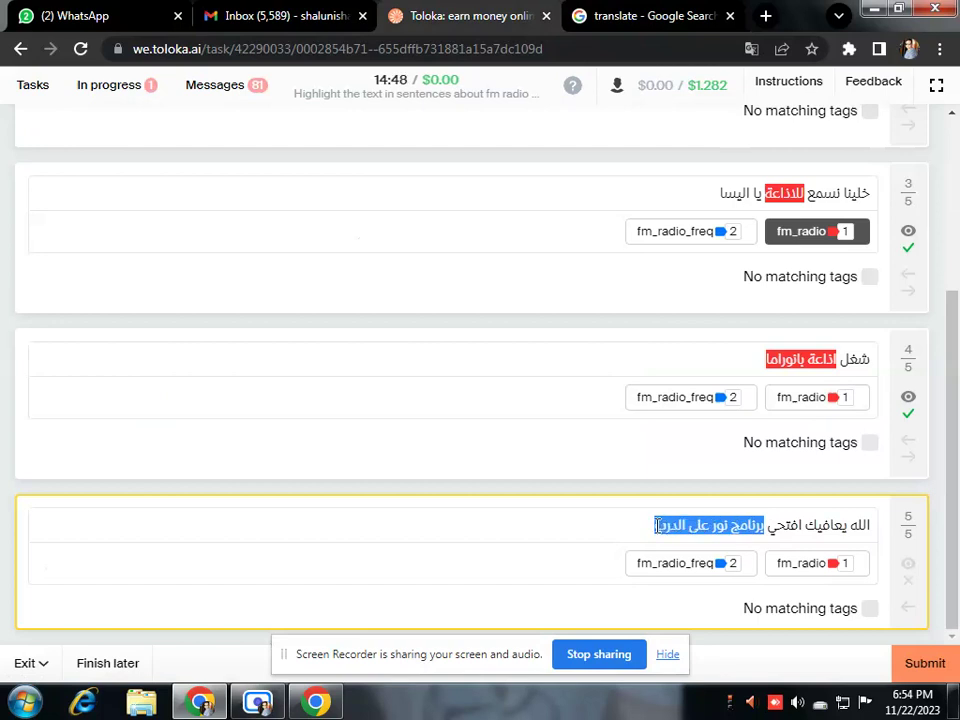
click(817, 567)
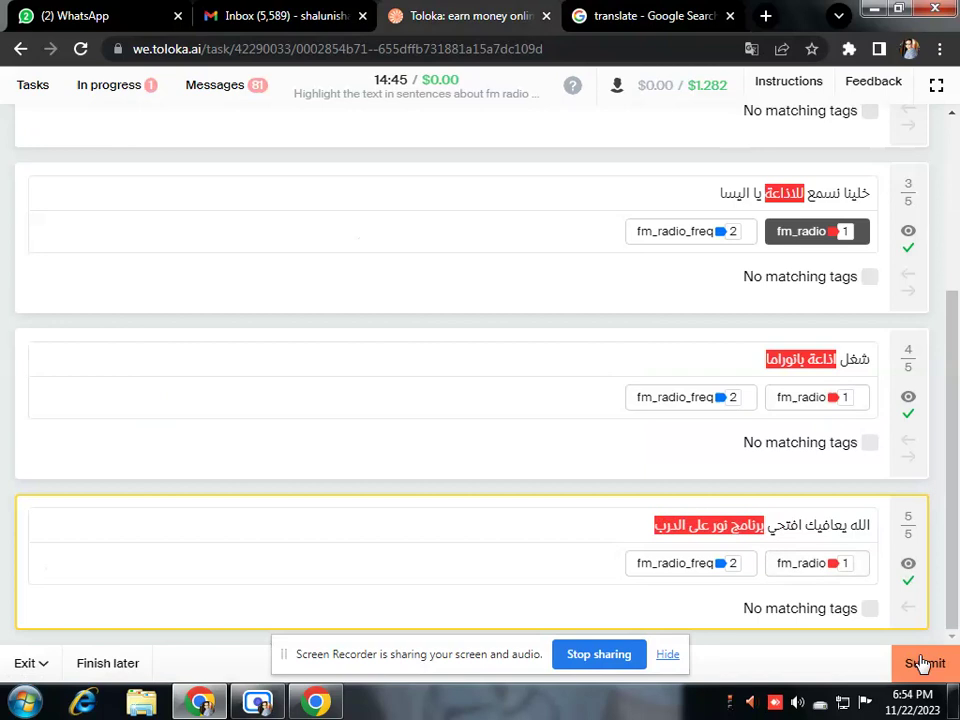
click(922, 663)
Step: Replace the third sentence's fm_radio tag on للاذاعة with No matching tags and resubmit the answers
scroll(910, 545, down, 5)
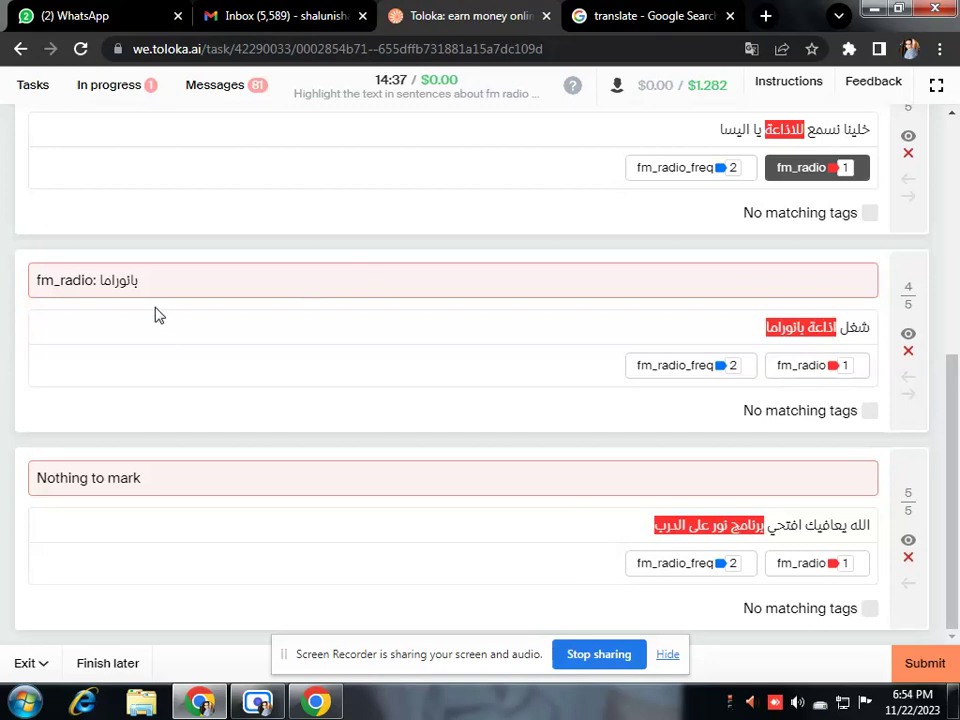
scroll(165, 313, up, 1)
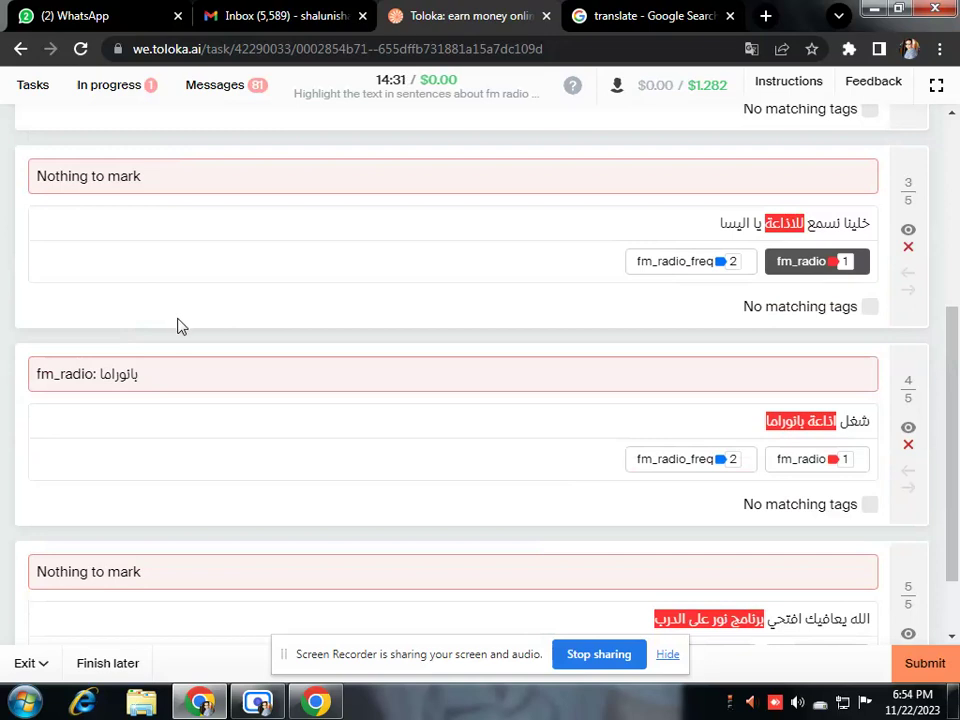
click(866, 314)
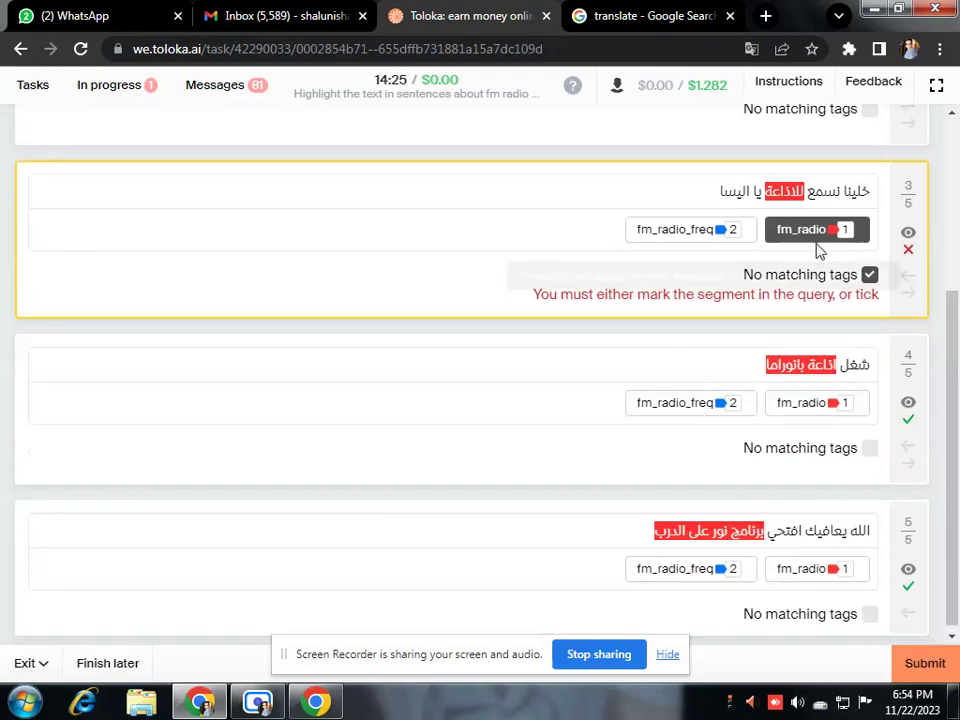
click(868, 274)
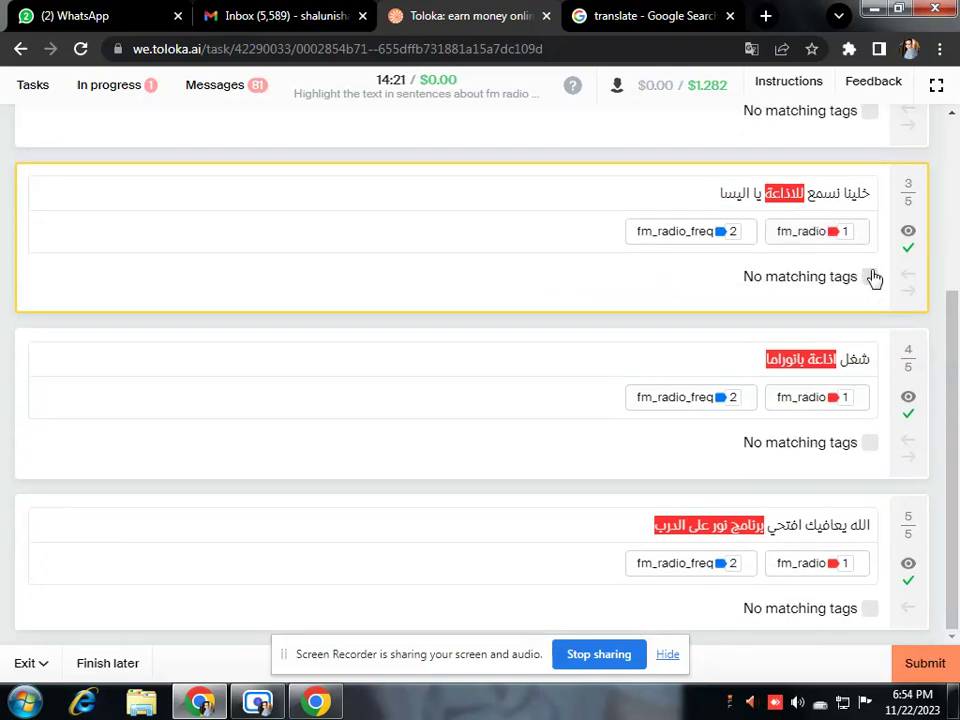
click(785, 194)
click(594, 234)
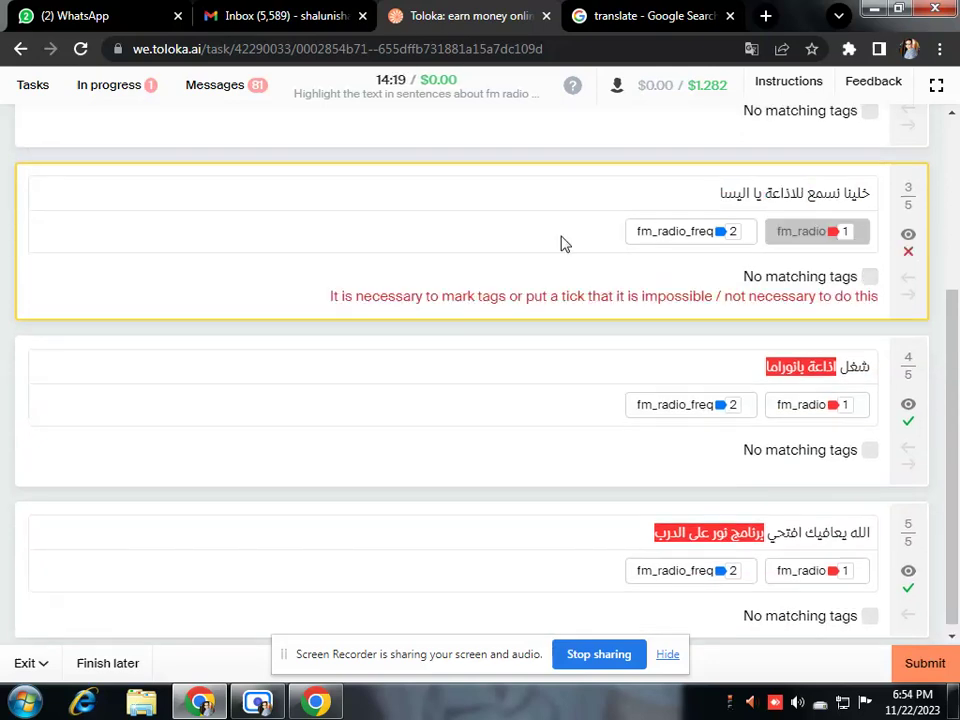
click(868, 276)
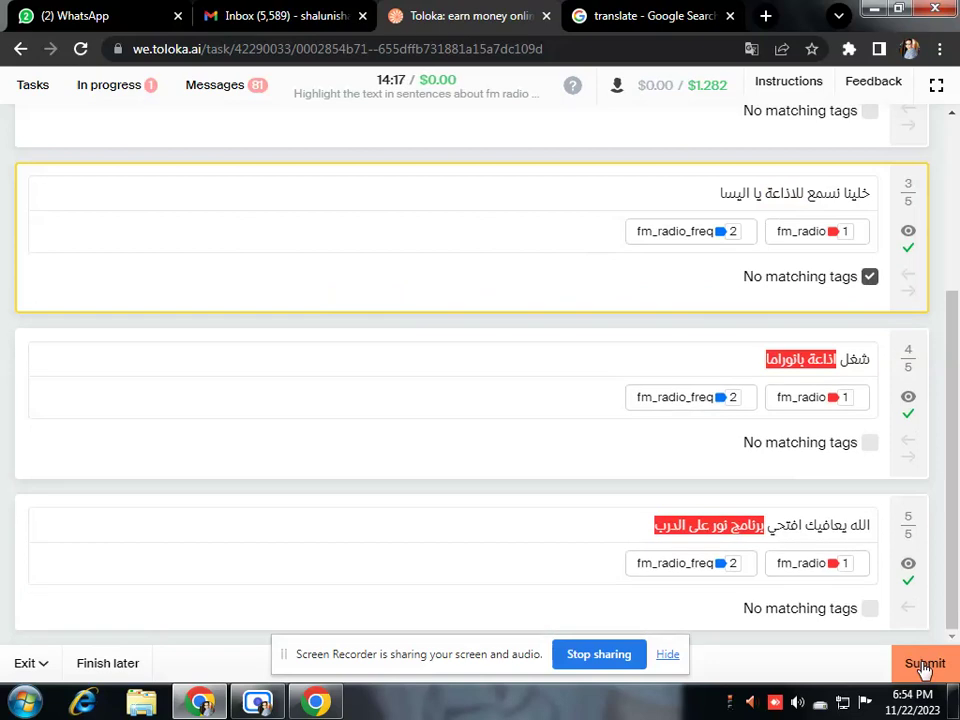
click(923, 666)
Step: Clear the first sentence's fm_radio tag and tag only القران الكريم as fm_radio
scroll(857, 628, down, 3)
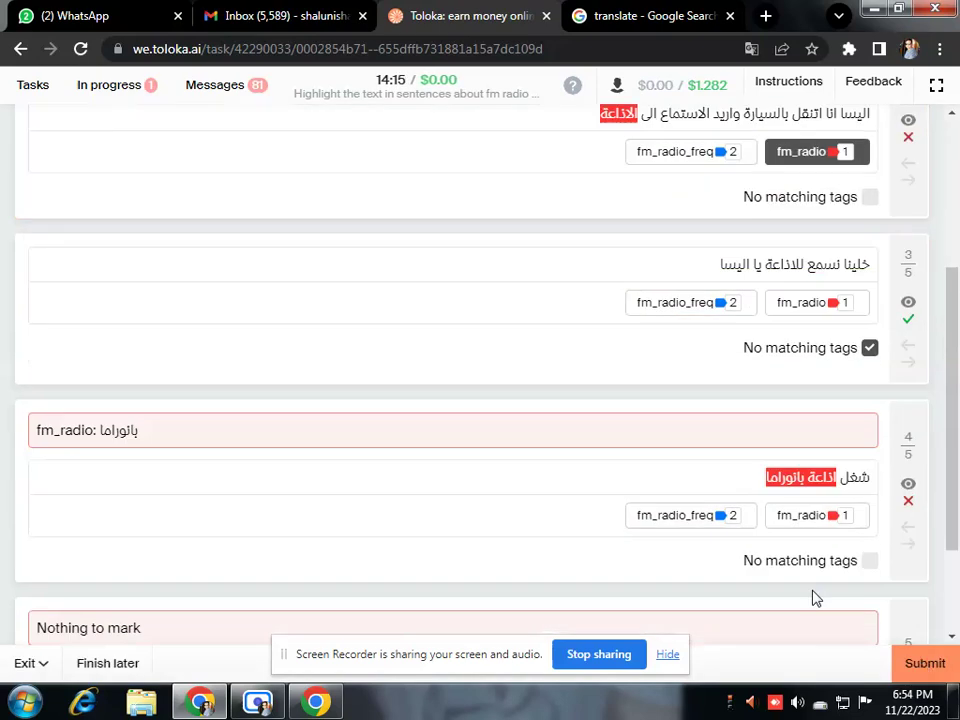
scroll(790, 582, down, 1)
scroll(790, 586, up, 4)
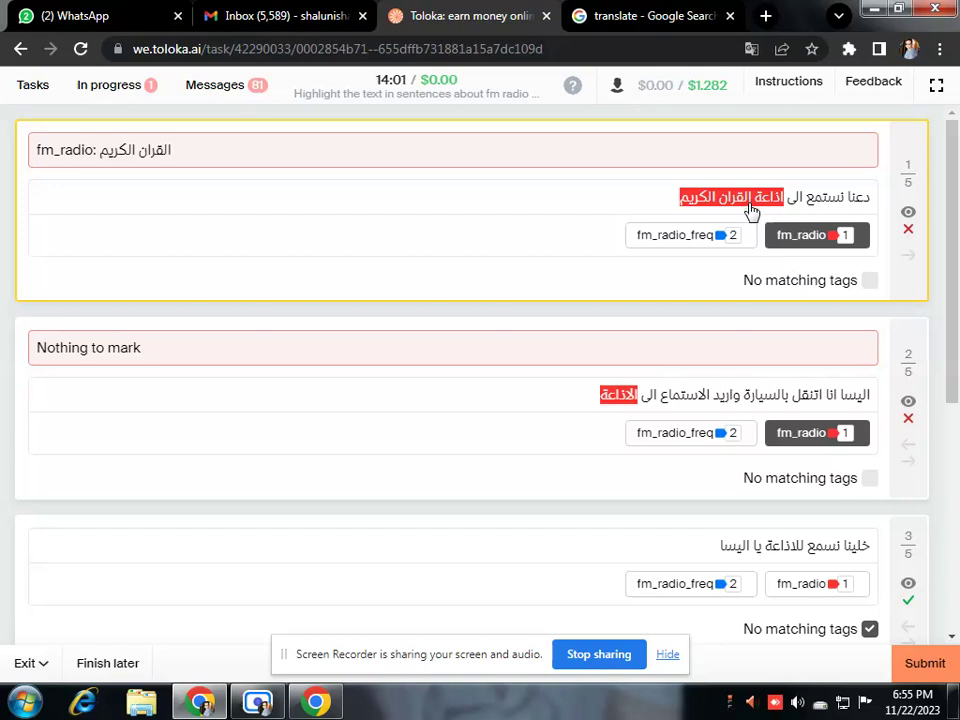
click(814, 240)
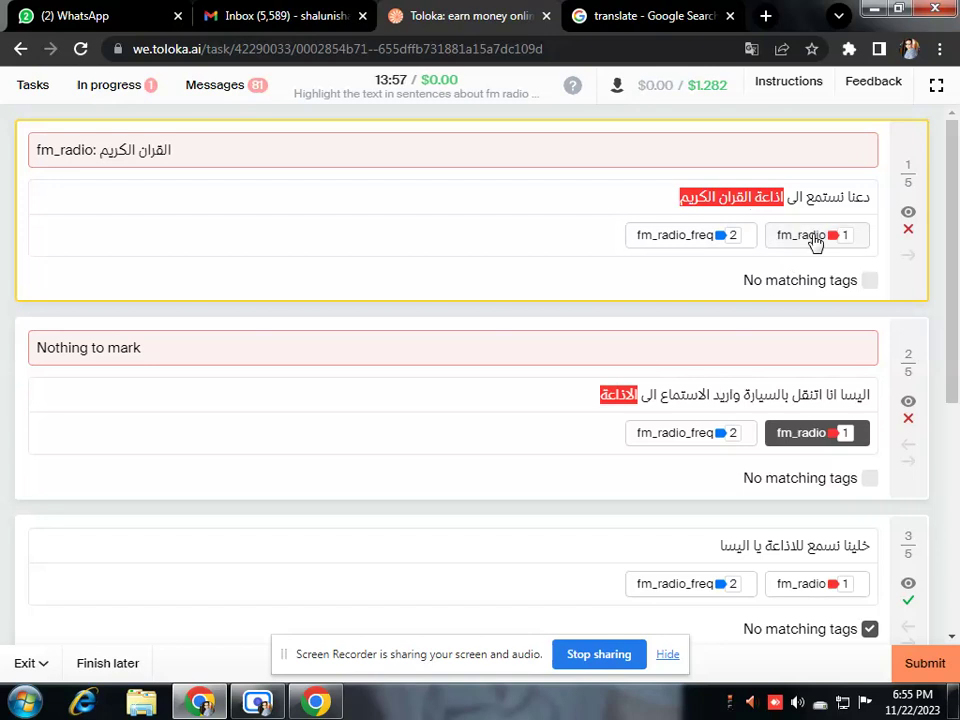
click(729, 200)
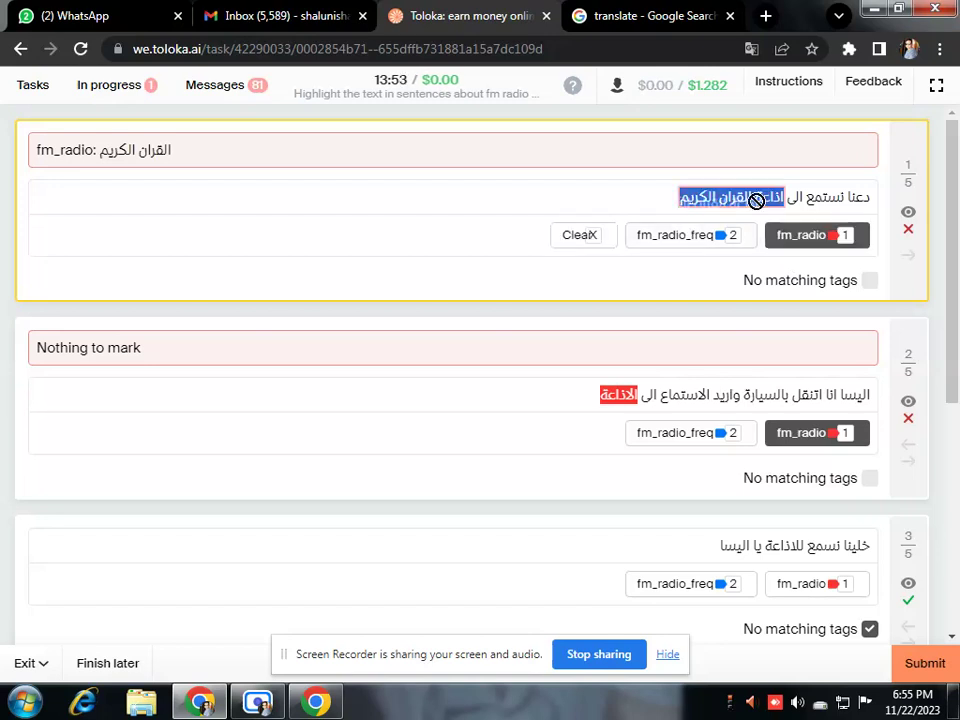
click(592, 238)
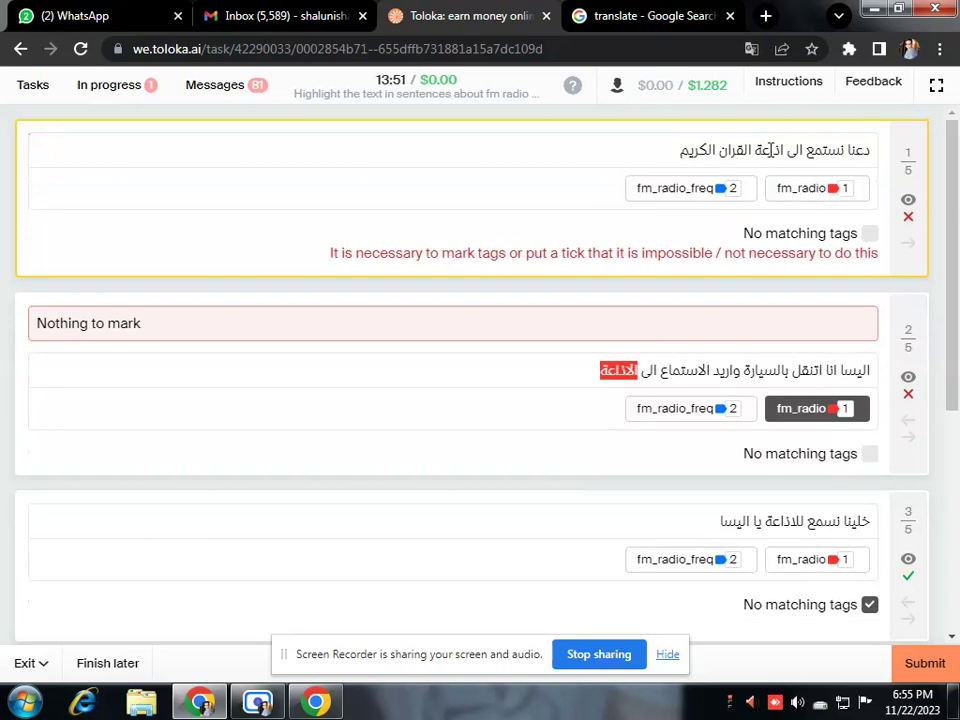
drag(749, 150, 681, 150)
click(808, 190)
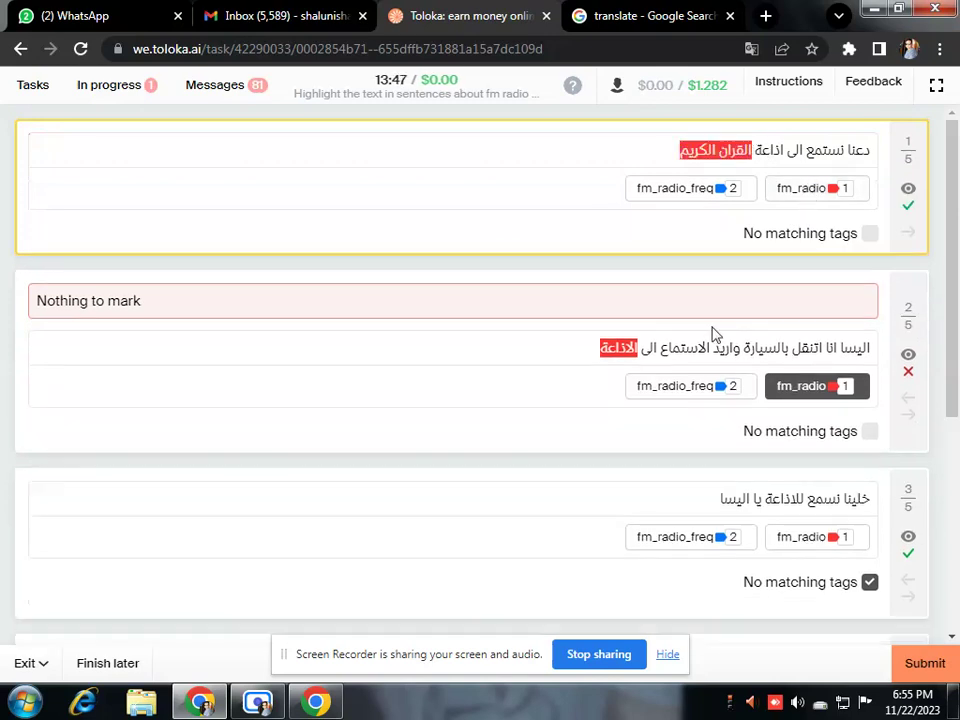
Step: Mark the second sentence as No matching tags and clear the fm_radio tag from الاذاعة
click(874, 434)
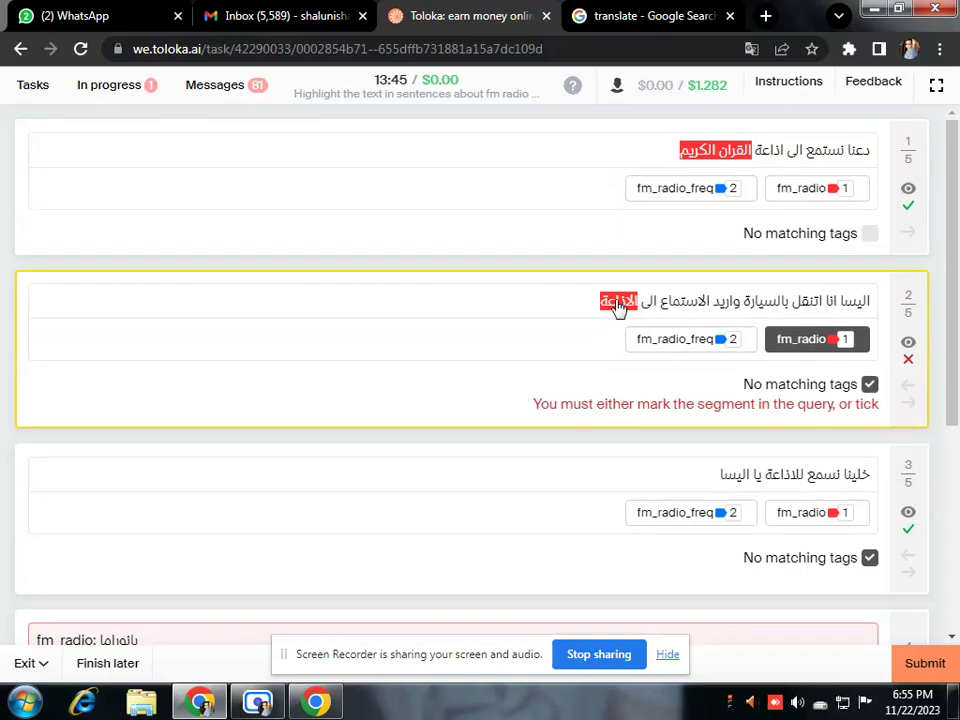
click(621, 306)
click(580, 340)
Step: Clear the fourth sentence's fm_radio tag and tag only بانوراما as fm_radio
scroll(660, 474, down, 4)
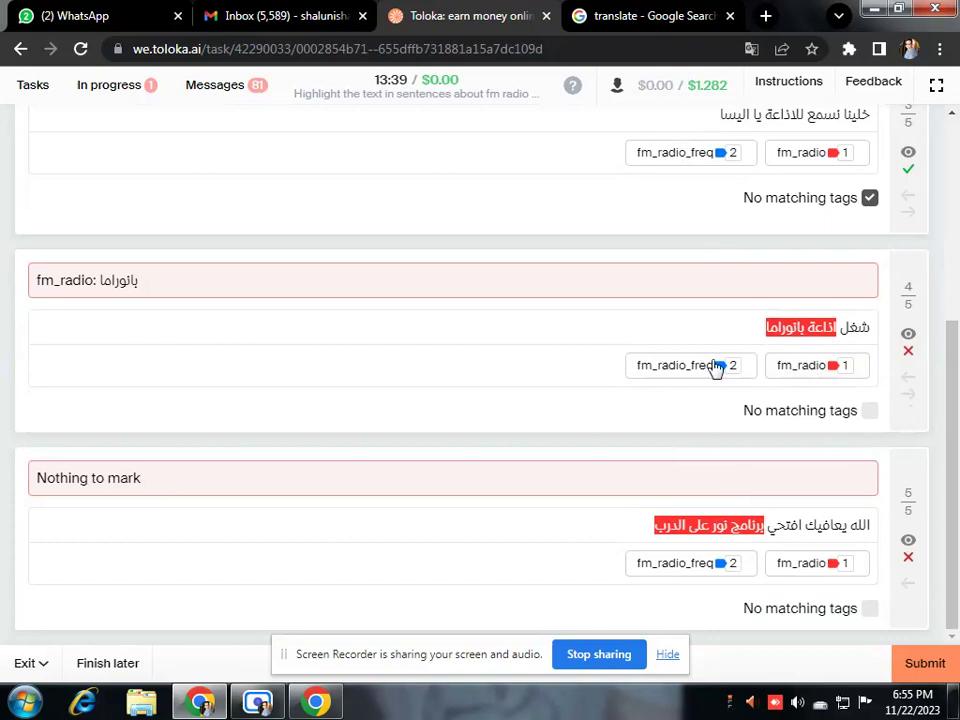
click(815, 330)
click(815, 330)
click(581, 369)
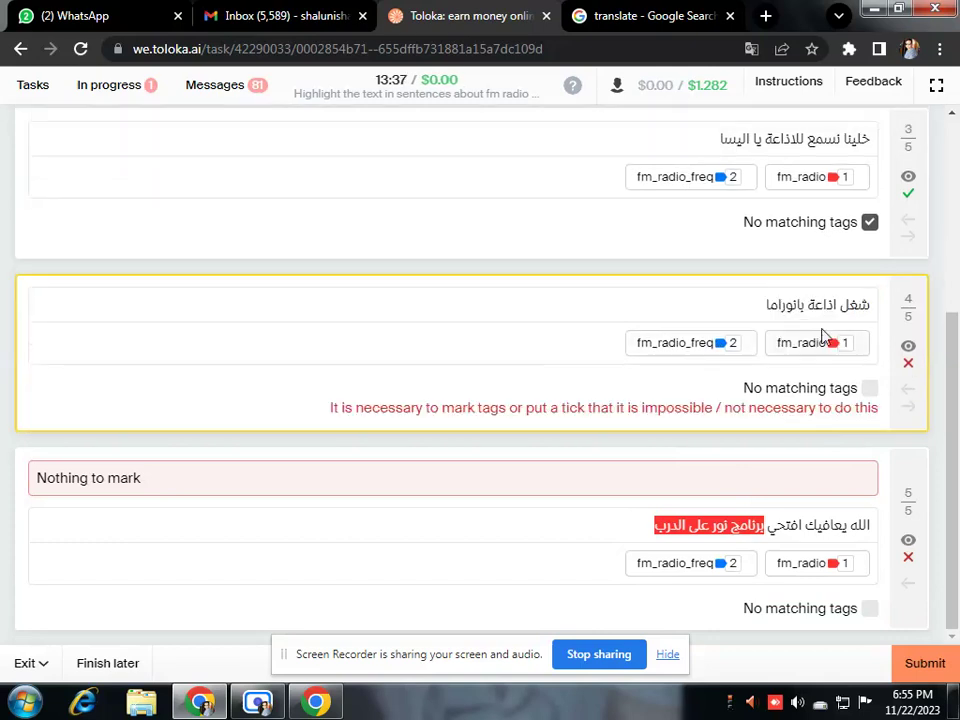
drag(806, 305, 767, 305)
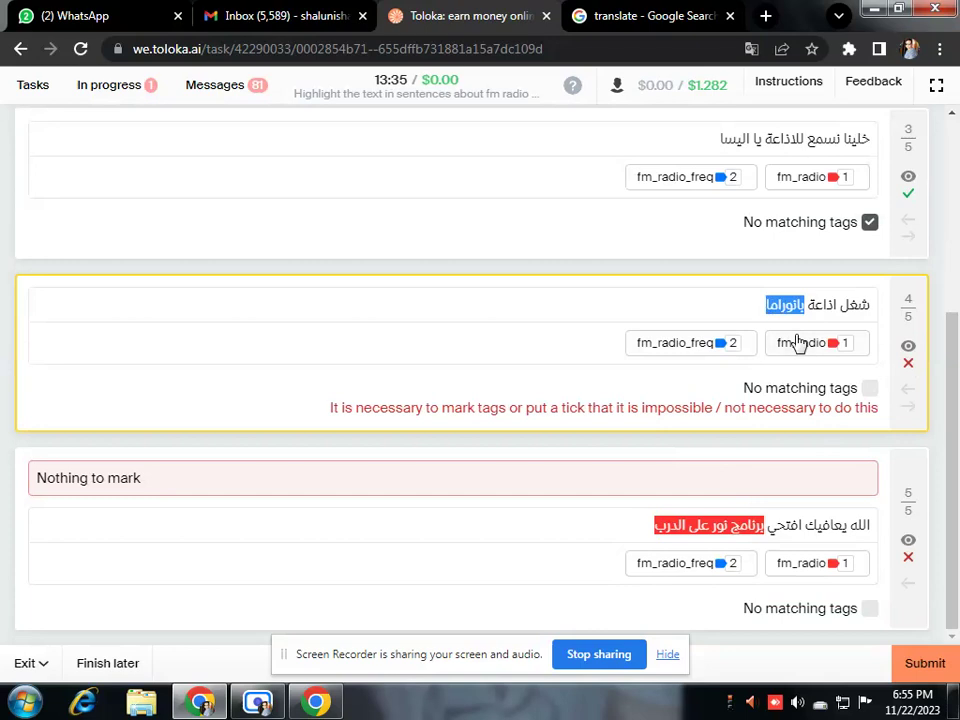
click(797, 341)
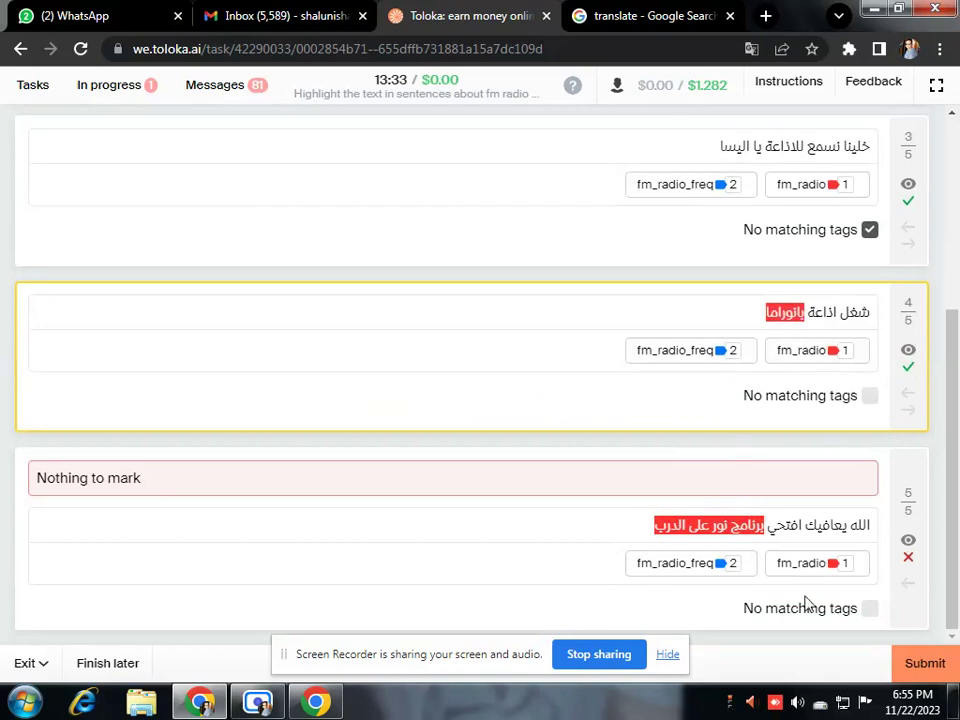
Step: Replace the fifth sentence's fm_radio tag with No matching tags and submit the corrected answers
click(743, 528)
click(575, 565)
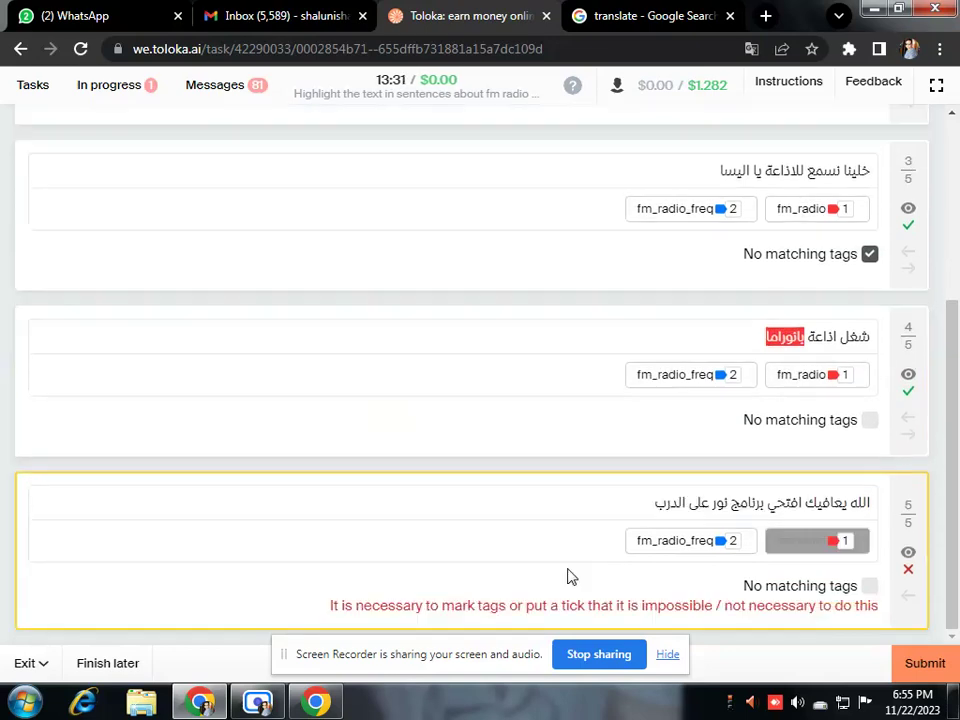
click(869, 584)
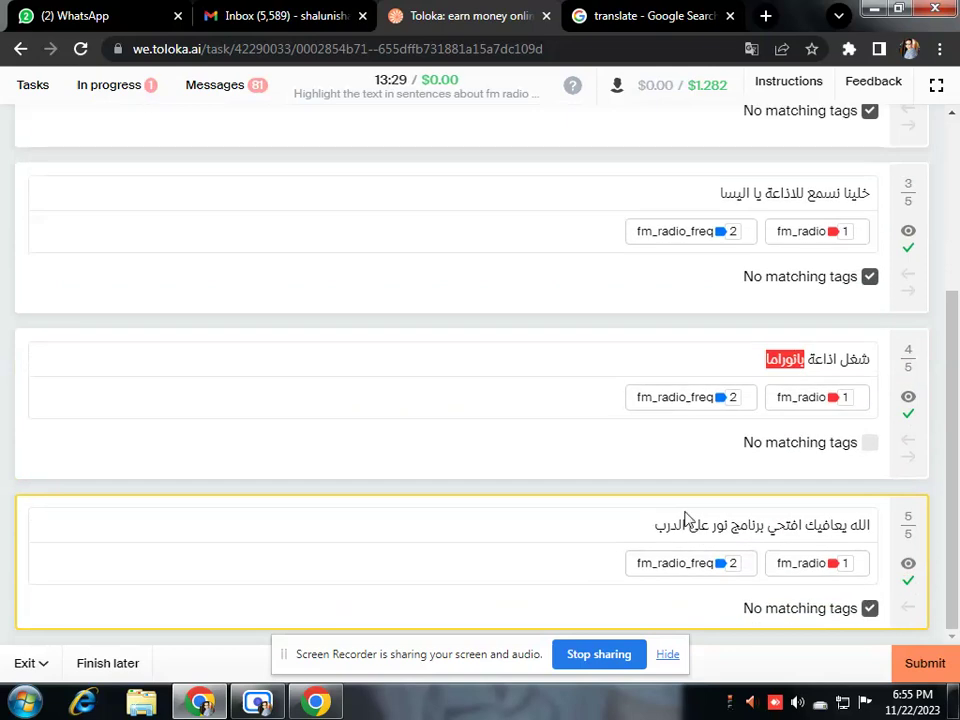
scroll(686, 518, up, 3)
scroll(686, 518, down, 3)
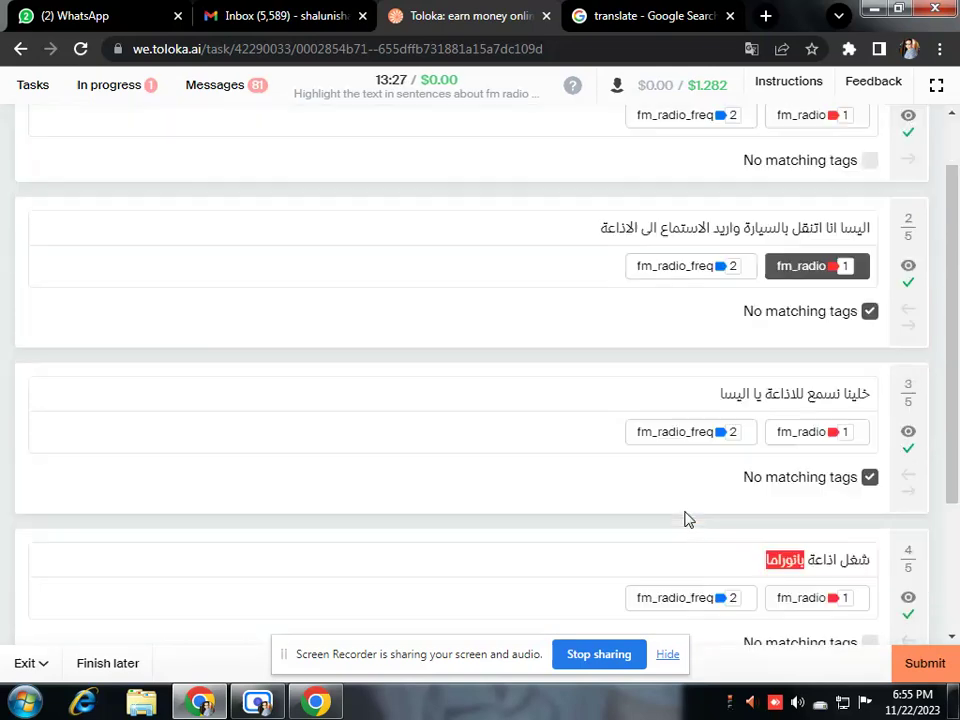
click(925, 665)
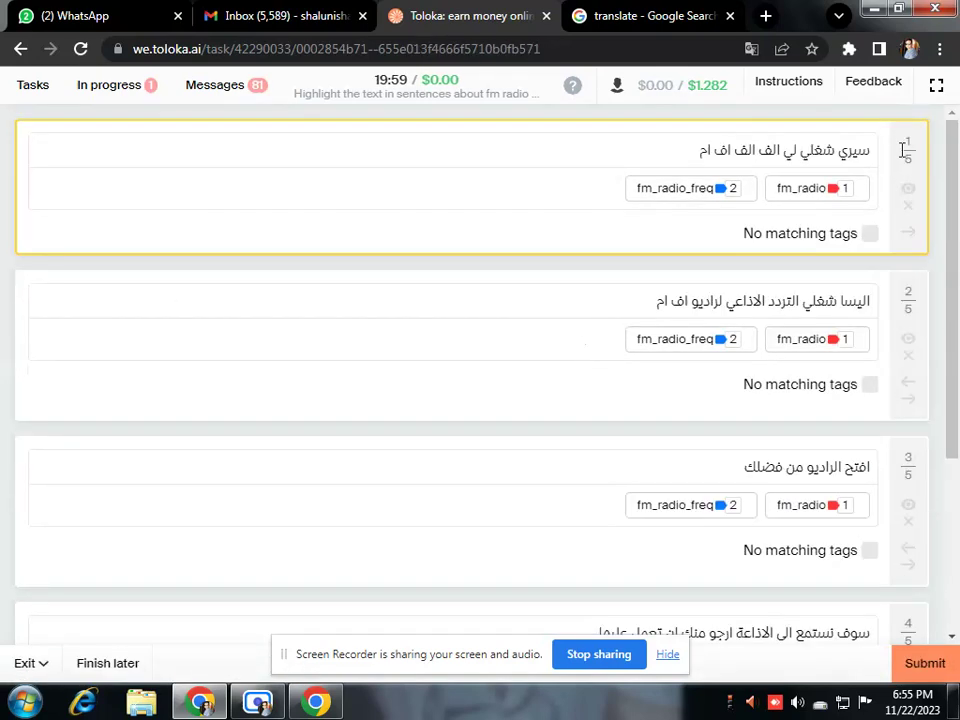
Step: Copy the new task's first sentence, سيري شغلي لي الف الف اف ام, and translate it from Arabic to English
triple_click(755, 150)
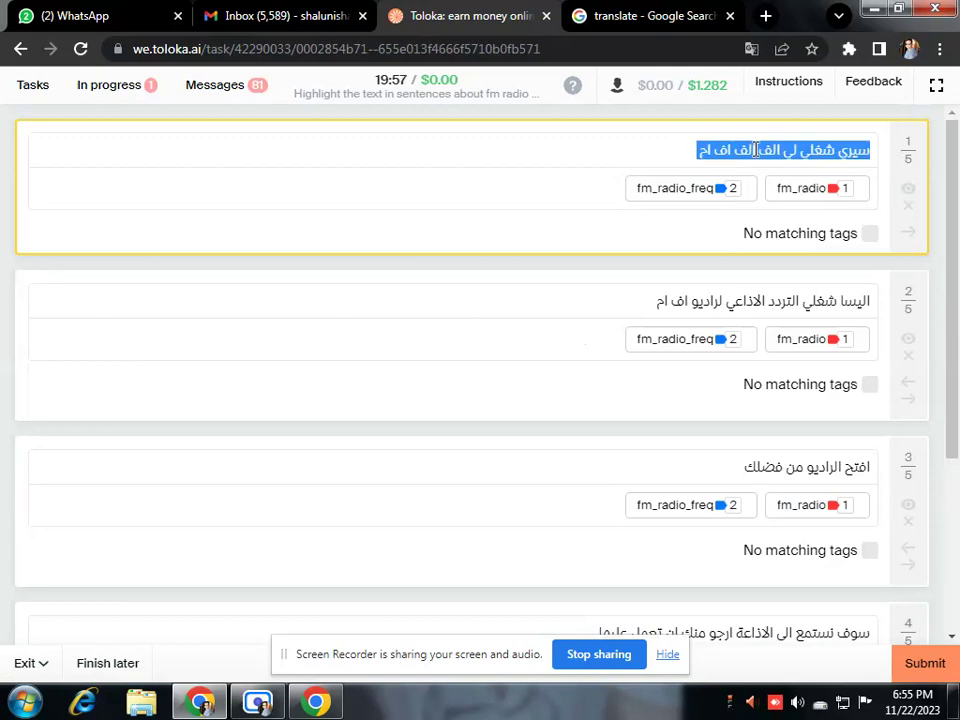
right_click(755, 150)
click(771, 161)
click(650, 16)
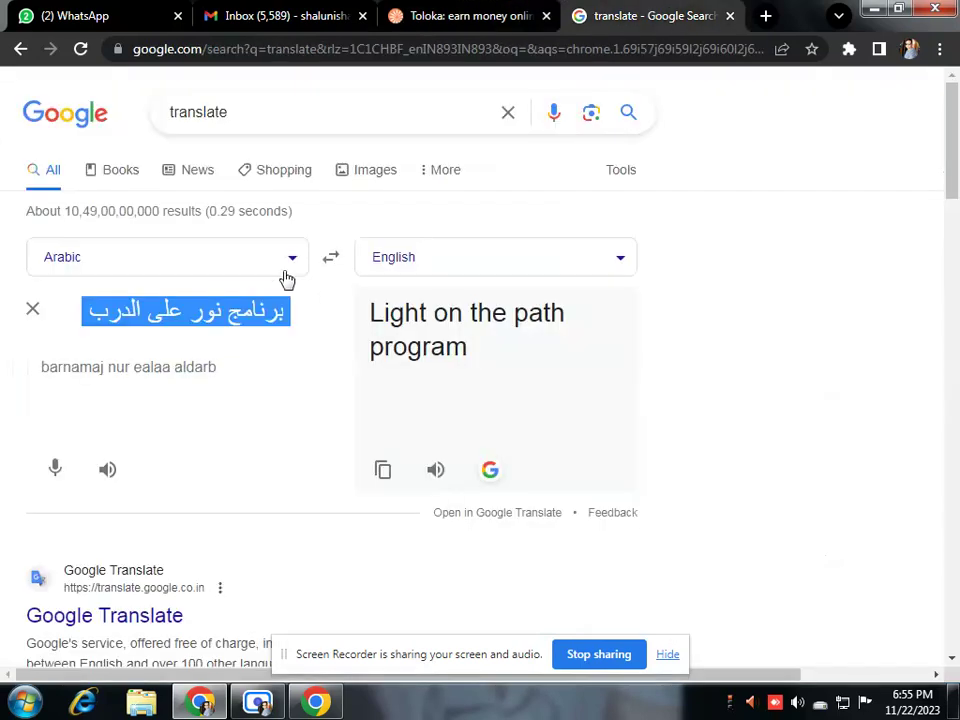
click(32, 309)
right_click(58, 312)
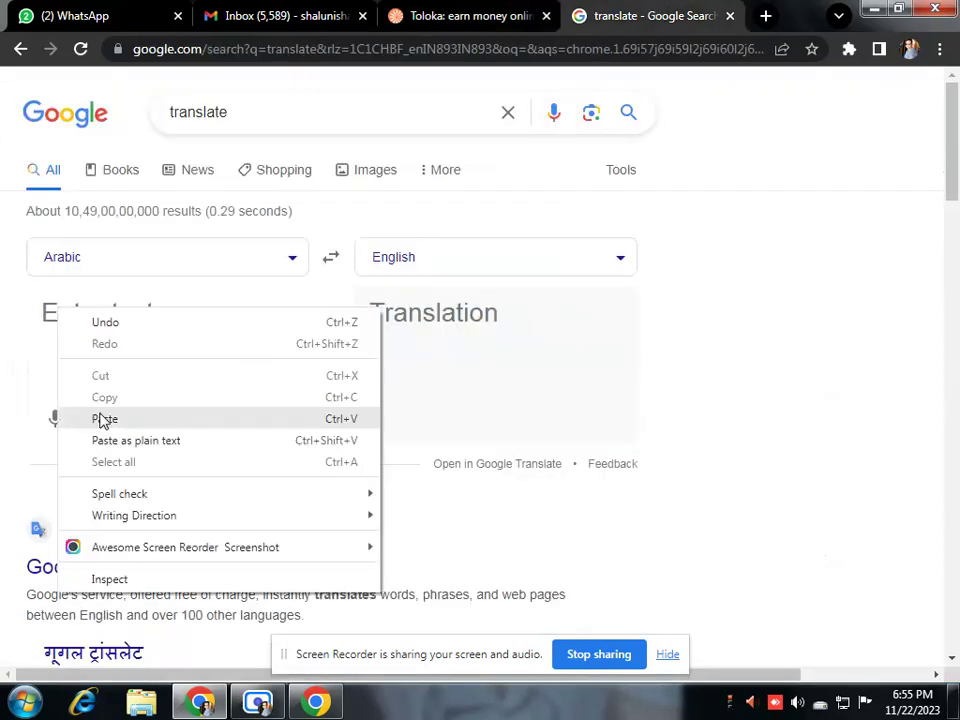
click(104, 419)
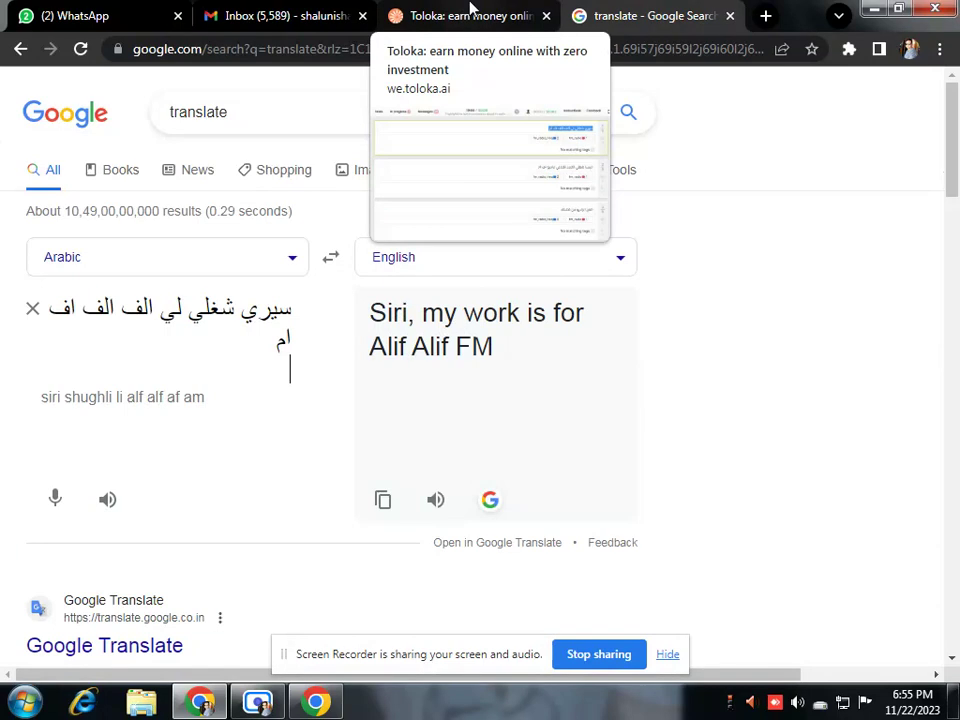
Step: Tag الف الف اف ام in the first sentence as fm_radio
click(470, 14)
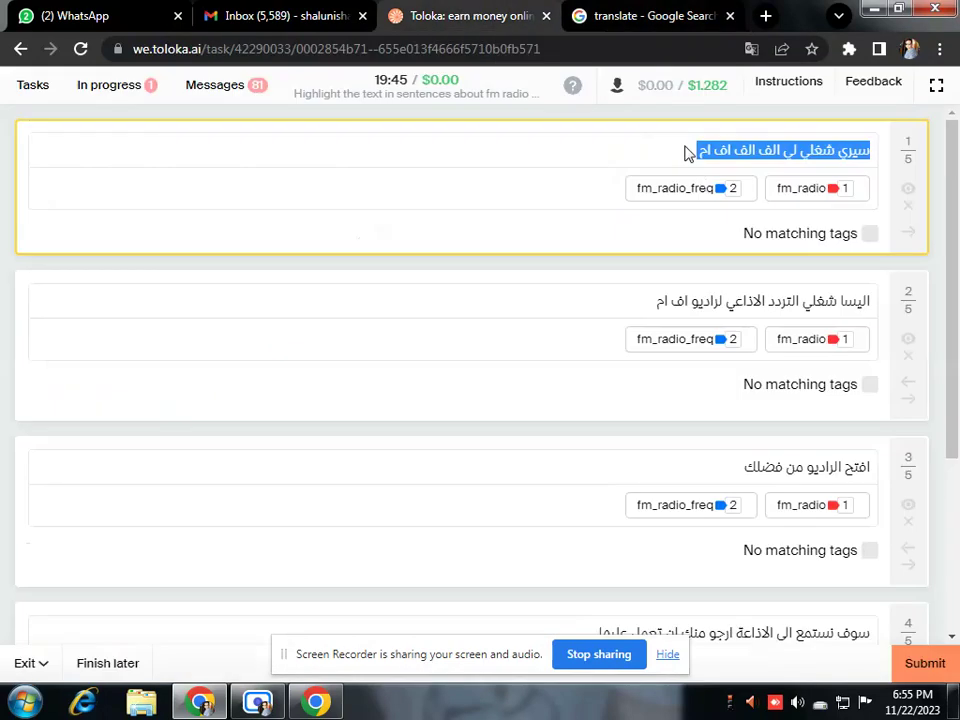
click(766, 150)
drag(778, 150, 699, 151)
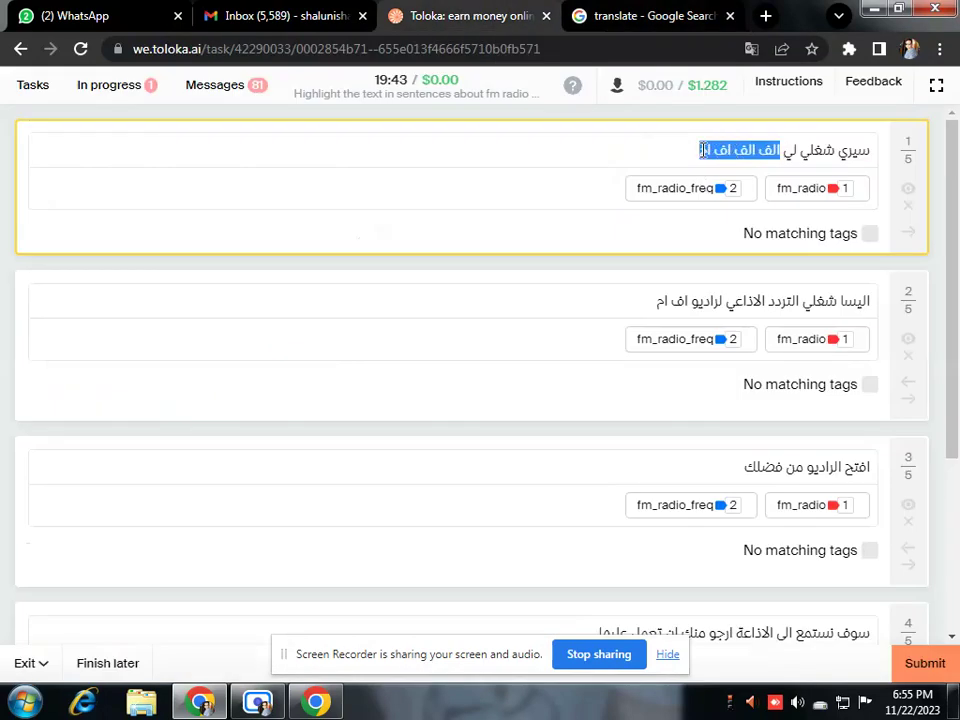
click(803, 192)
Step: Copy the second sentence, اليسا شغلي التردد الاذاعي لراديو اف ام, and translate it from Arabic to English
triple_click(831, 302)
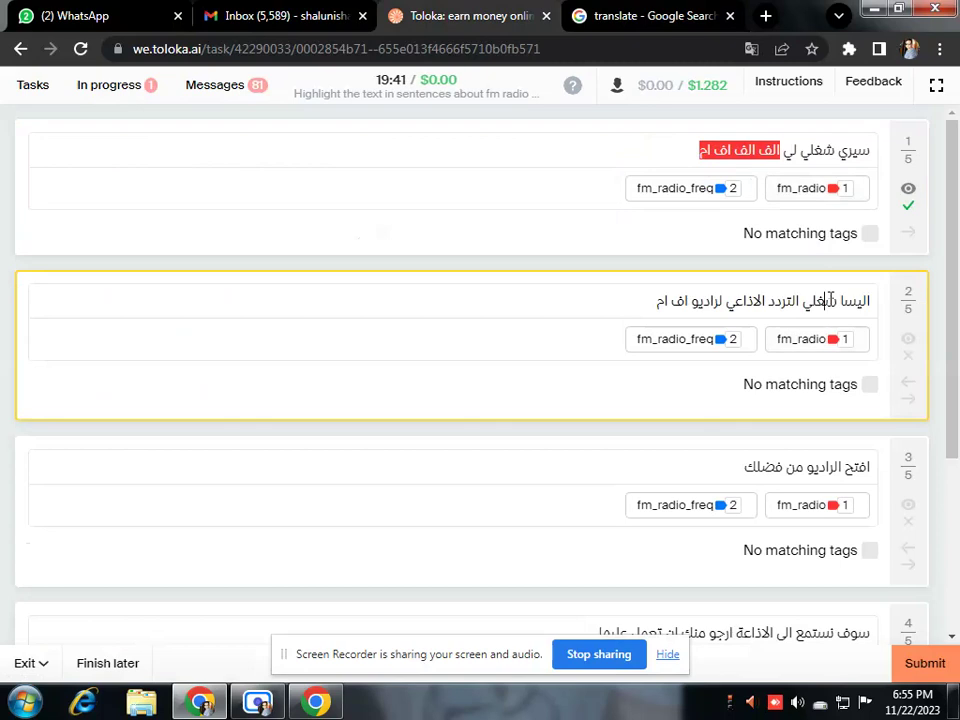
right_click(833, 301)
click(834, 316)
click(645, 15)
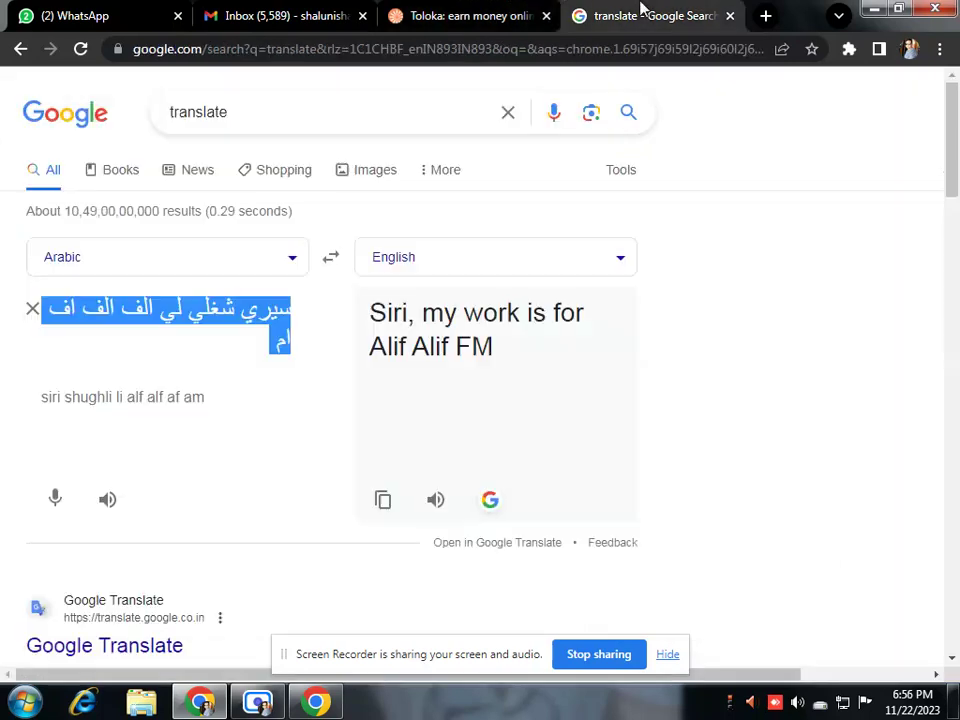
click(33, 308)
right_click(77, 306)
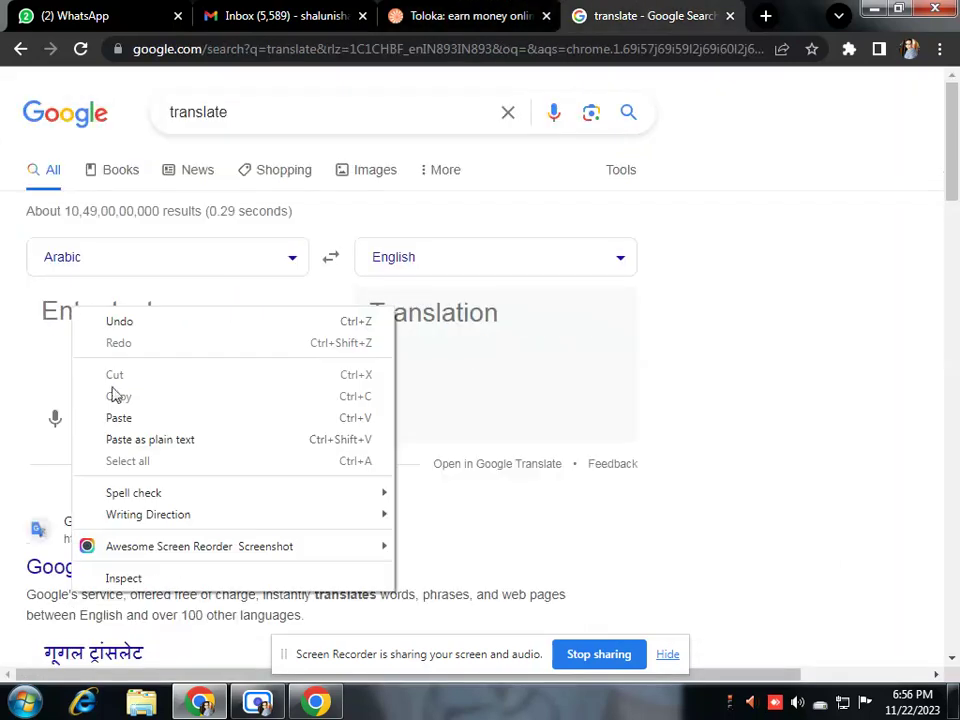
click(118, 418)
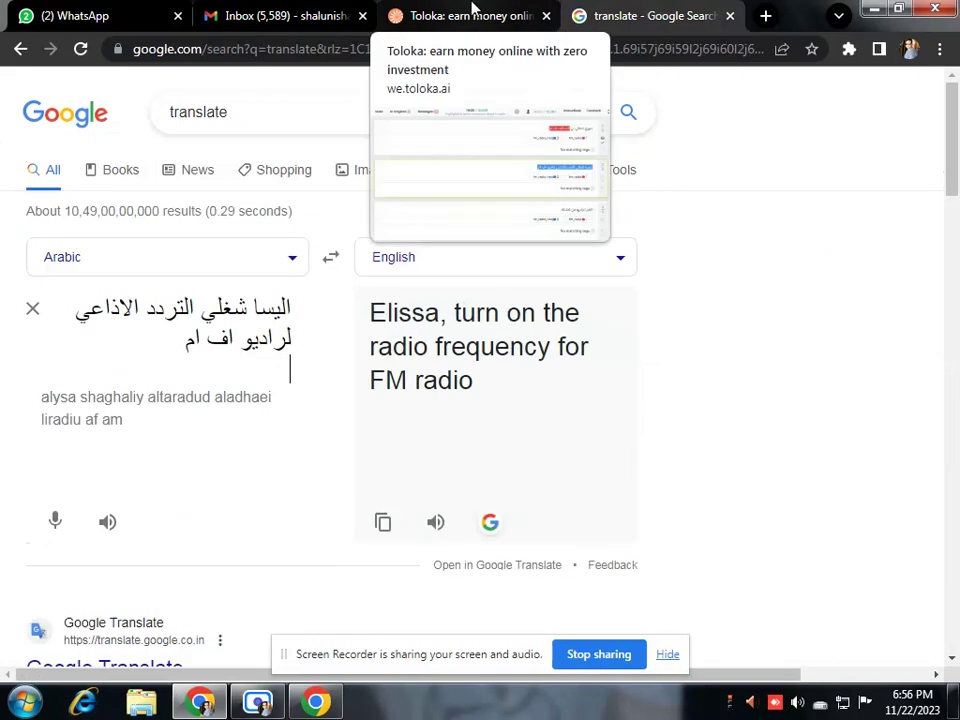
Step: Translate only اف ام from the second sentence and mark that sentence as No matching tags
click(474, 12)
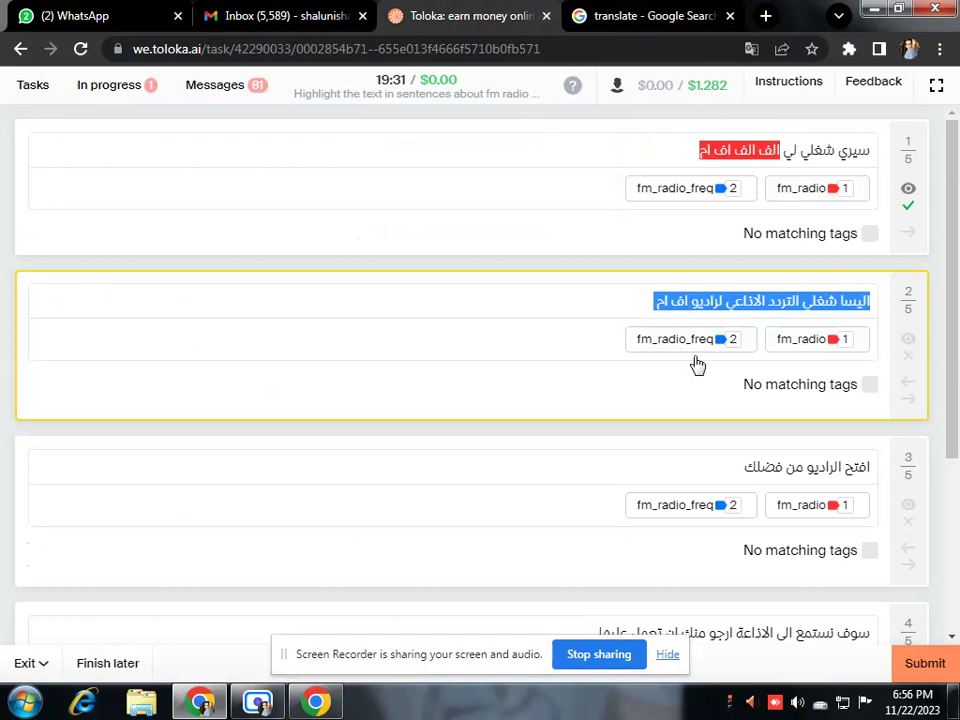
click(727, 303)
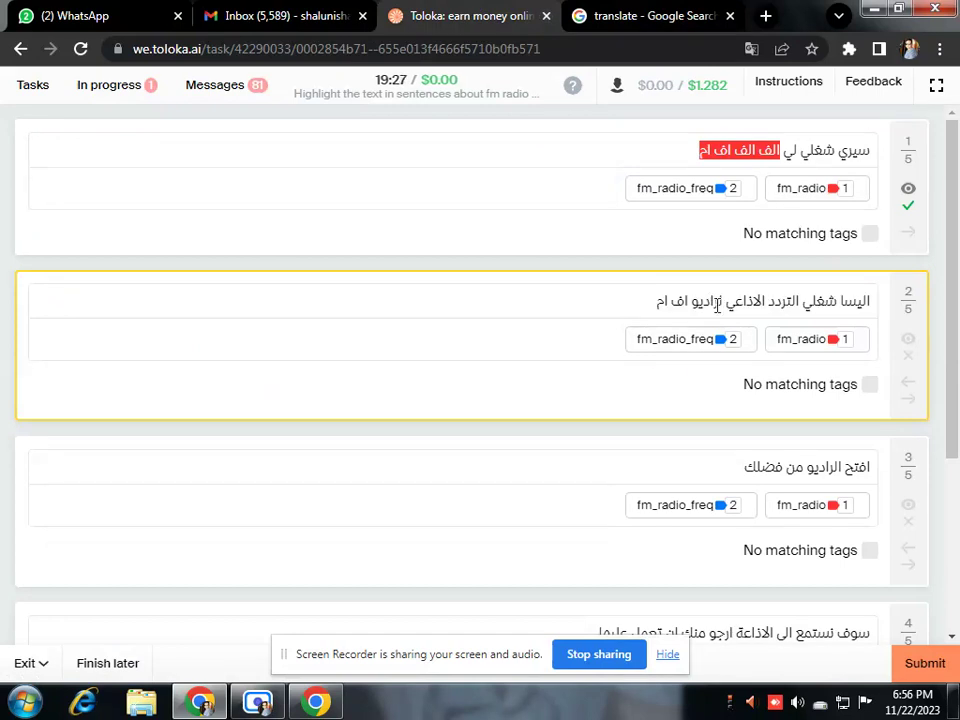
drag(688, 301, 667, 301)
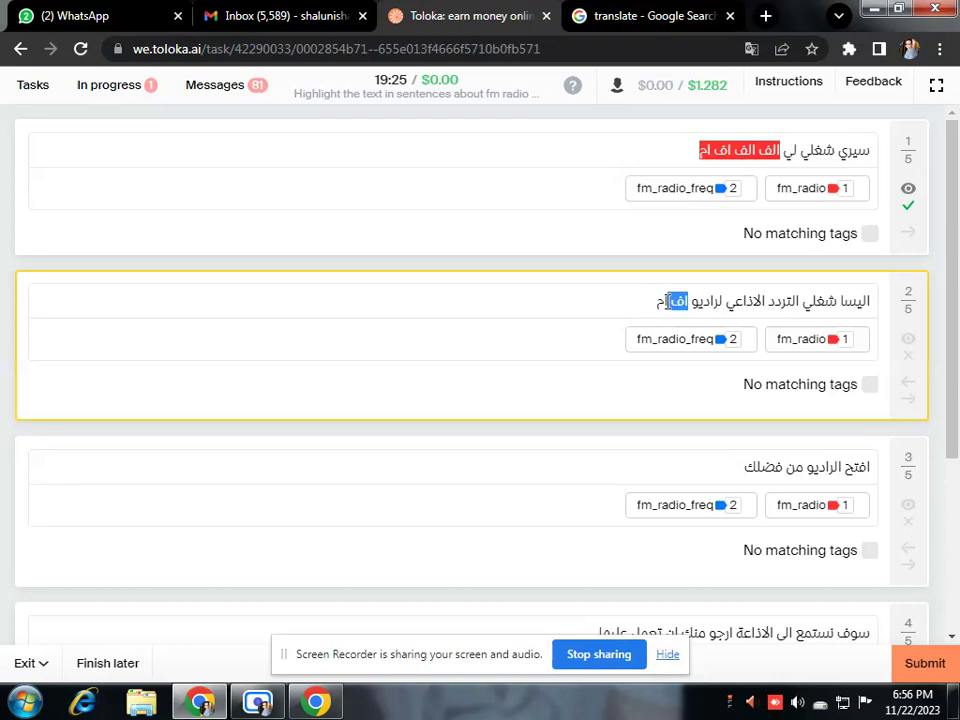
right_click(674, 307)
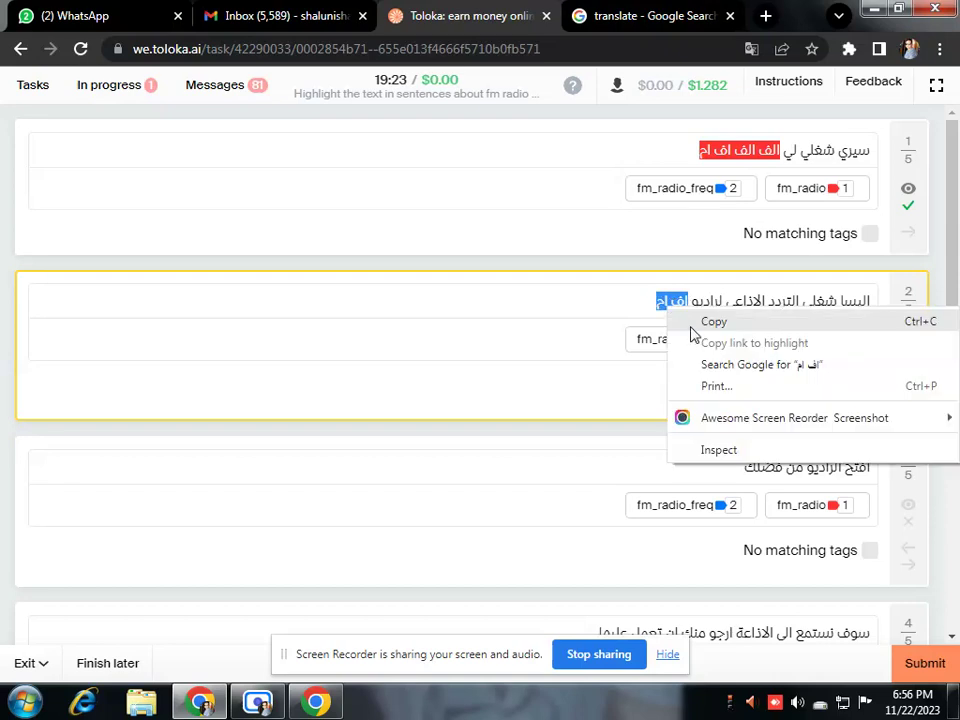
click(700, 321)
click(645, 16)
click(33, 309)
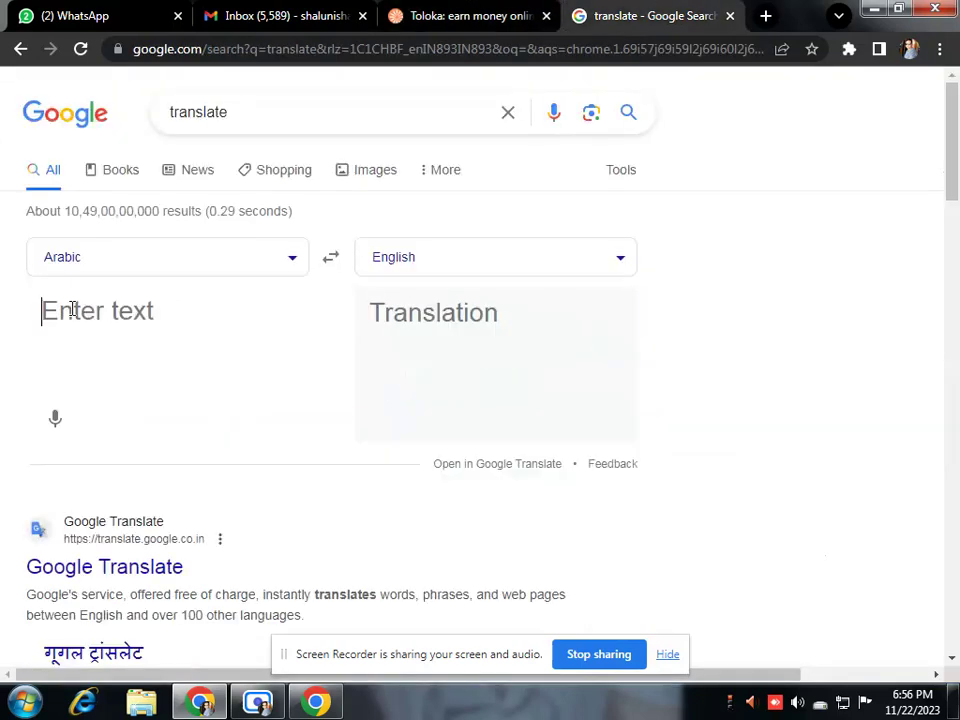
right_click(75, 312)
click(129, 420)
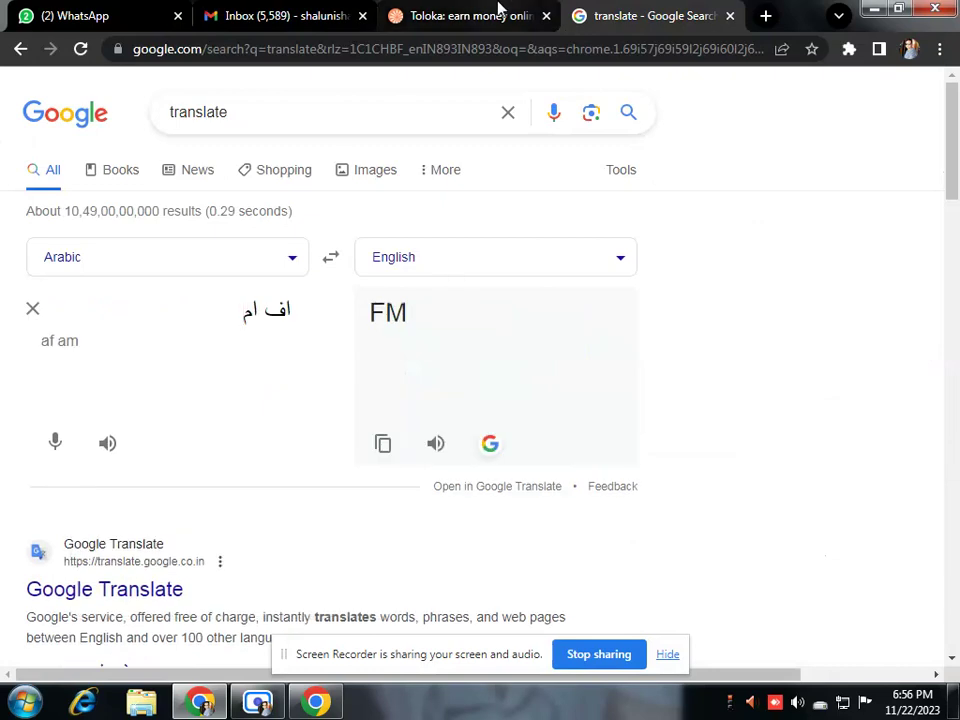
click(497, 8)
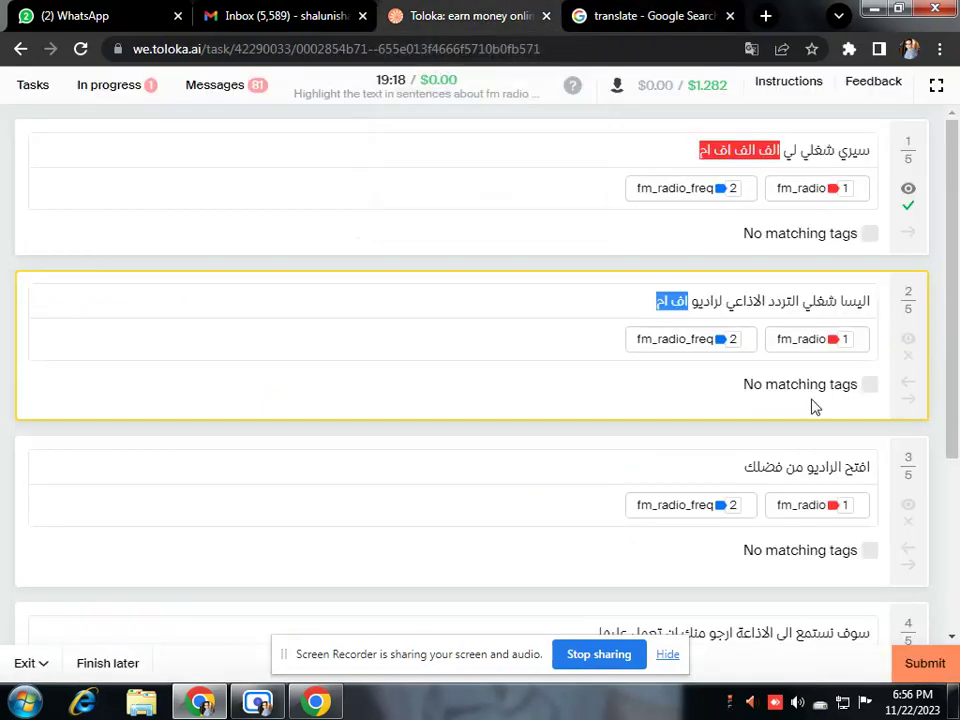
click(866, 386)
Step: Copy the whole second sentence again and replace the translator's Arabic text with it
triple_click(681, 300)
right_click(681, 302)
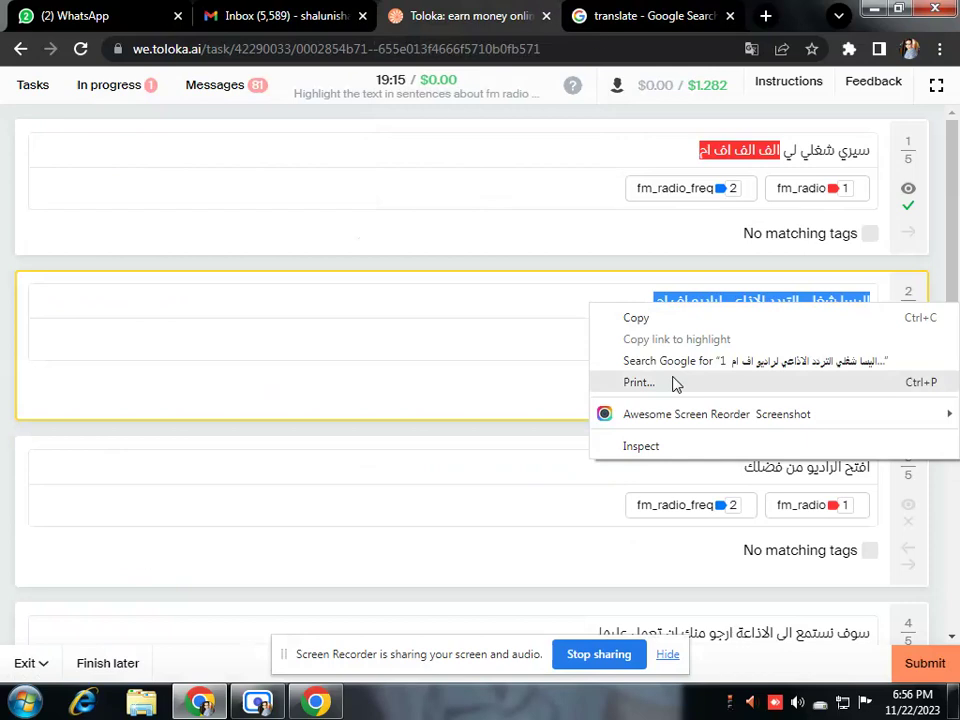
click(652, 320)
key(ctrl+Tab)
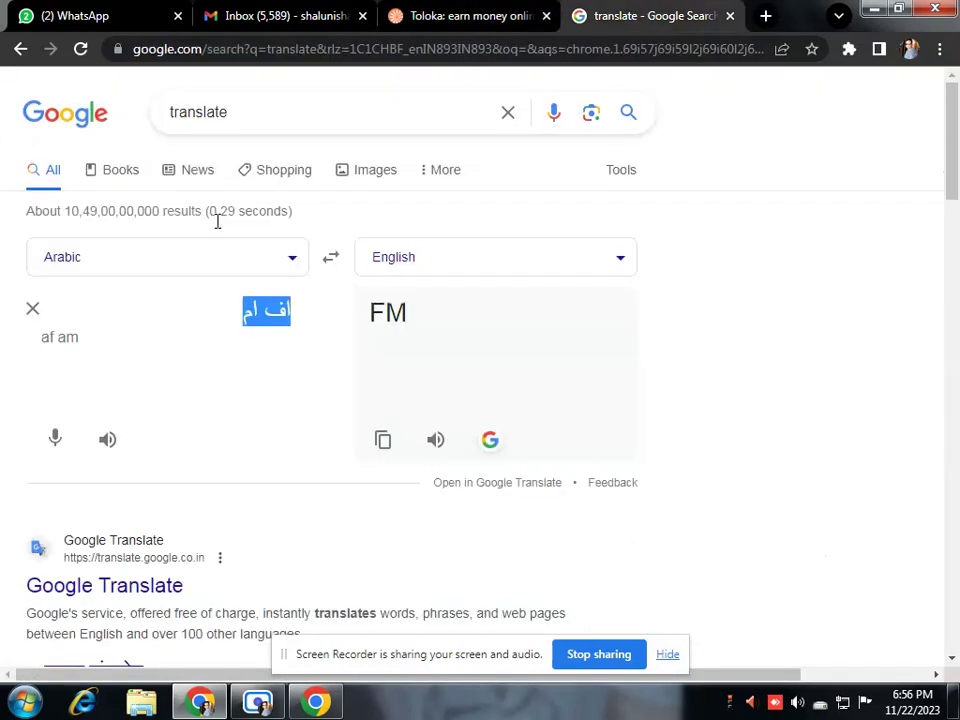
click(105, 309)
right_click(105, 311)
key(Escape)
key(shift+Right)
key(shift+Right)
key(shift+Right)
key(shift+Right)
key(shift+Right)
right_click(105, 309)
click(148, 366)
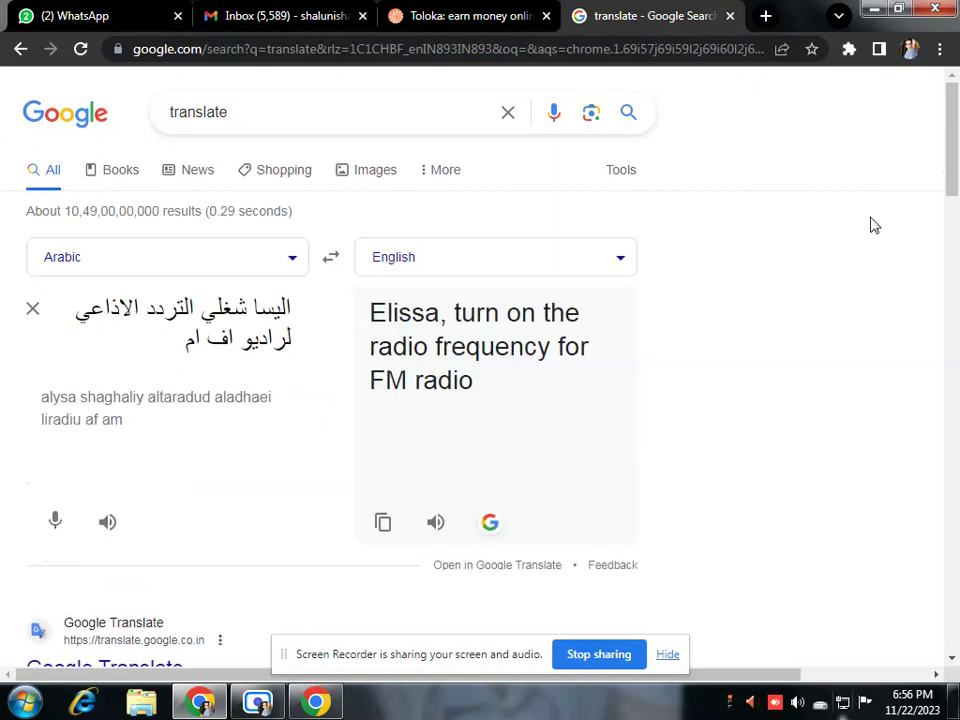
Step: Trim the Arabic text in the translator down to راديو اف ام to check that phrase's translation
mouse_move(475, 8)
drag(290, 308, 80, 310)
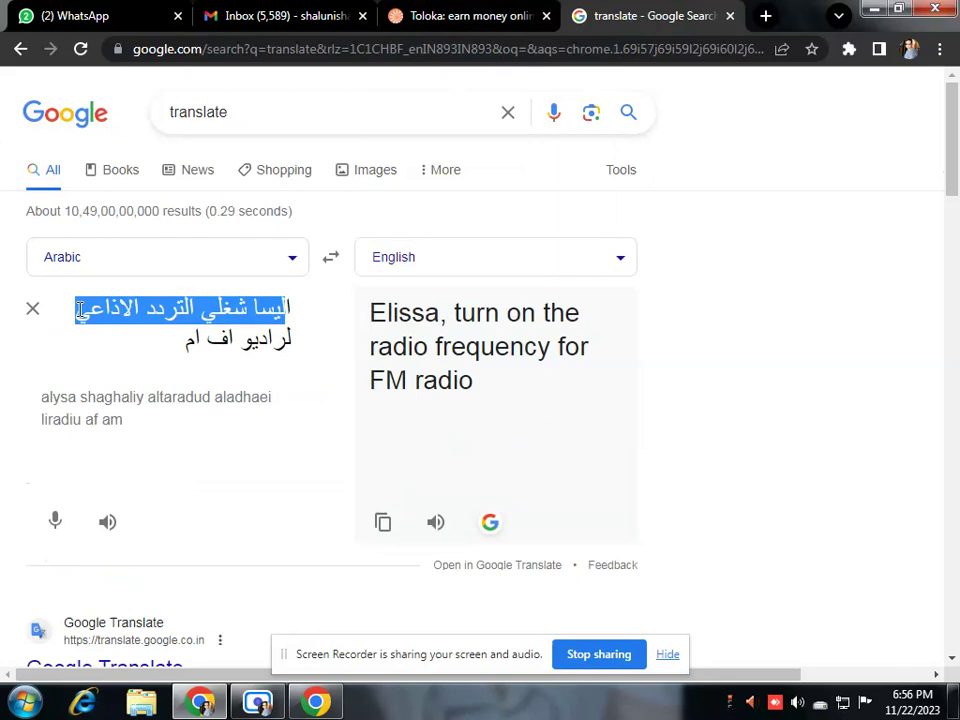
key(BackSpace)
text(ا)
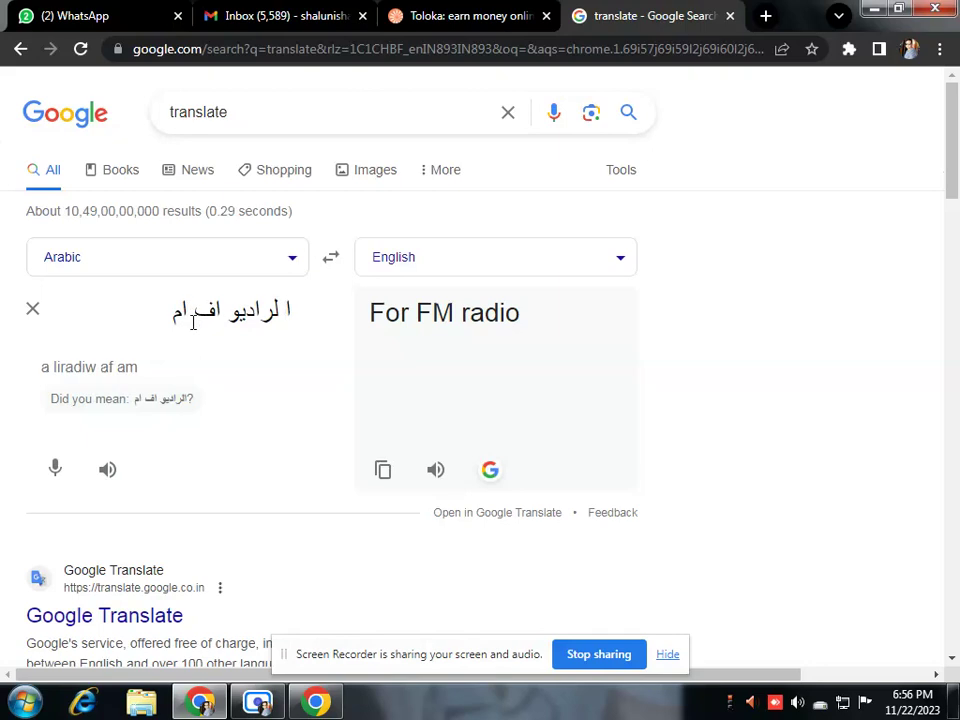
click(293, 311)
key(BackSpace)
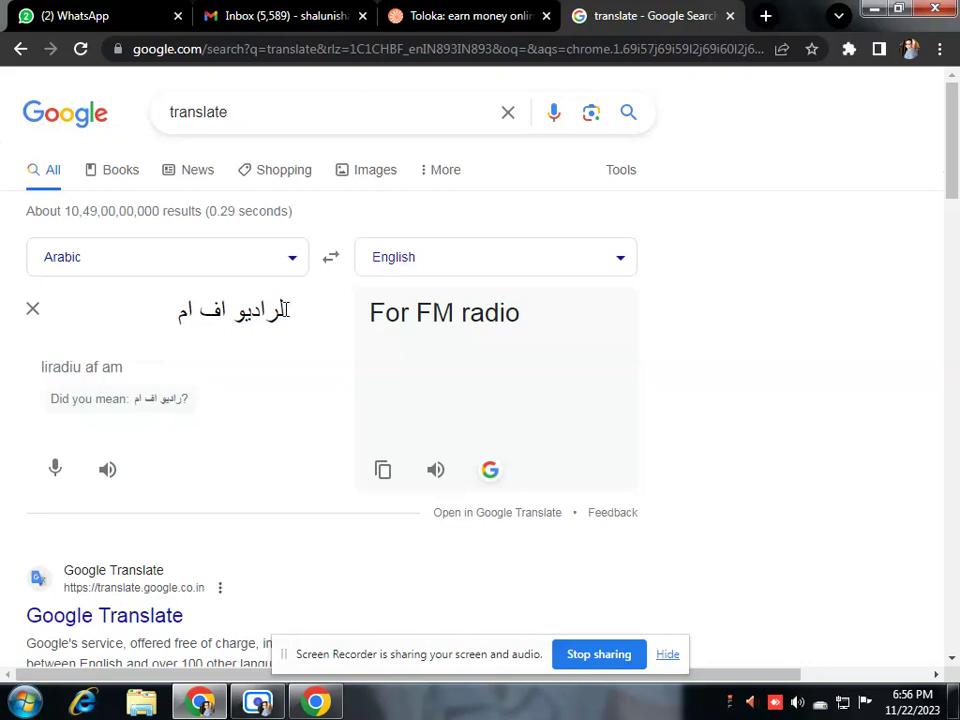
drag(288, 313, 272, 314)
key(BackSpace)
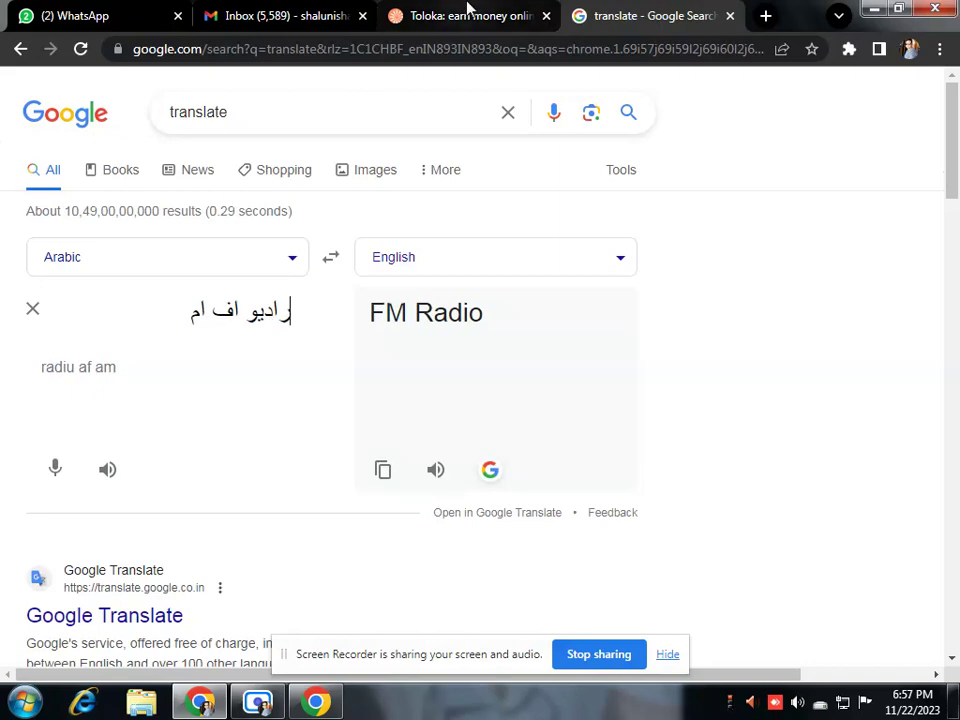
Step: Tag لراديو اف ام in the second sentence as fm_radio
click(467, 15)
click(650, 314)
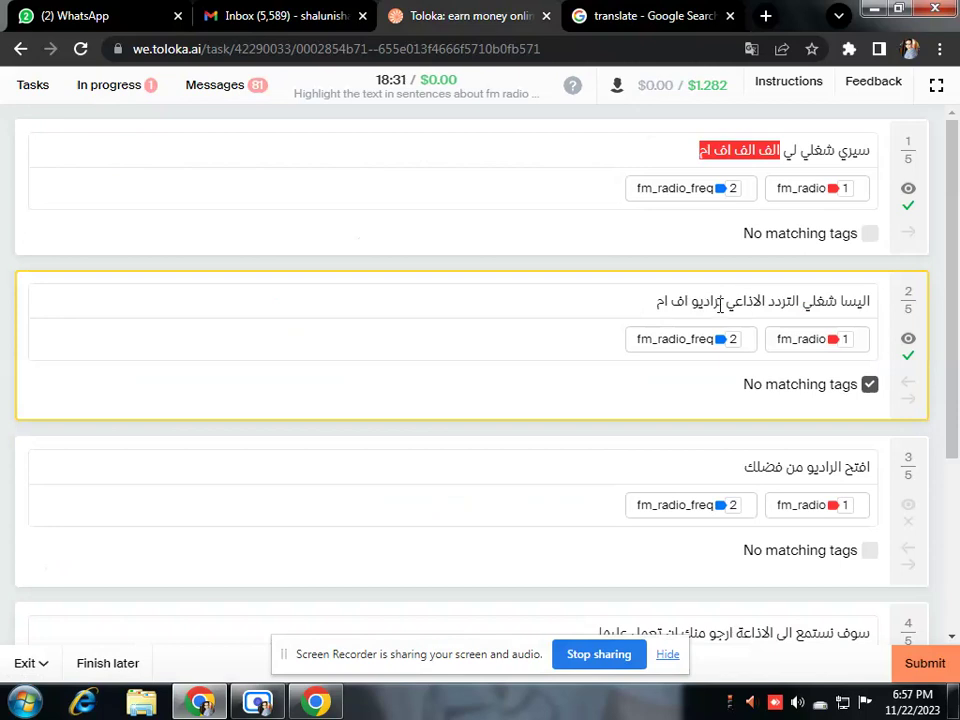
drag(718, 301, 656, 302)
click(797, 341)
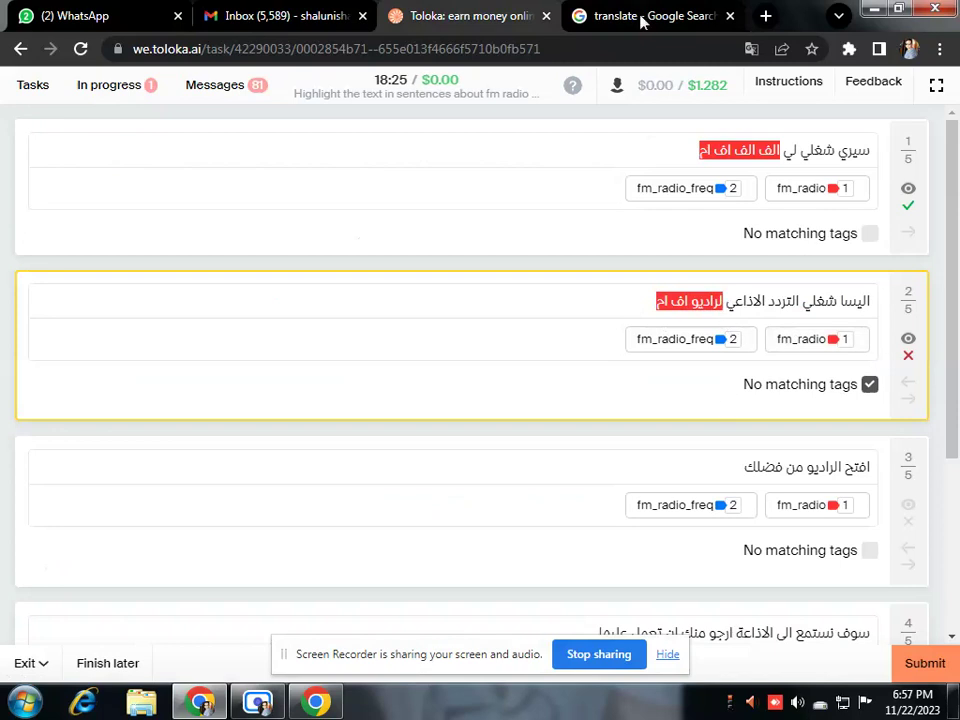
scroll(735, 400, down, 2)
scroll(733, 400, up, 2)
click(810, 345)
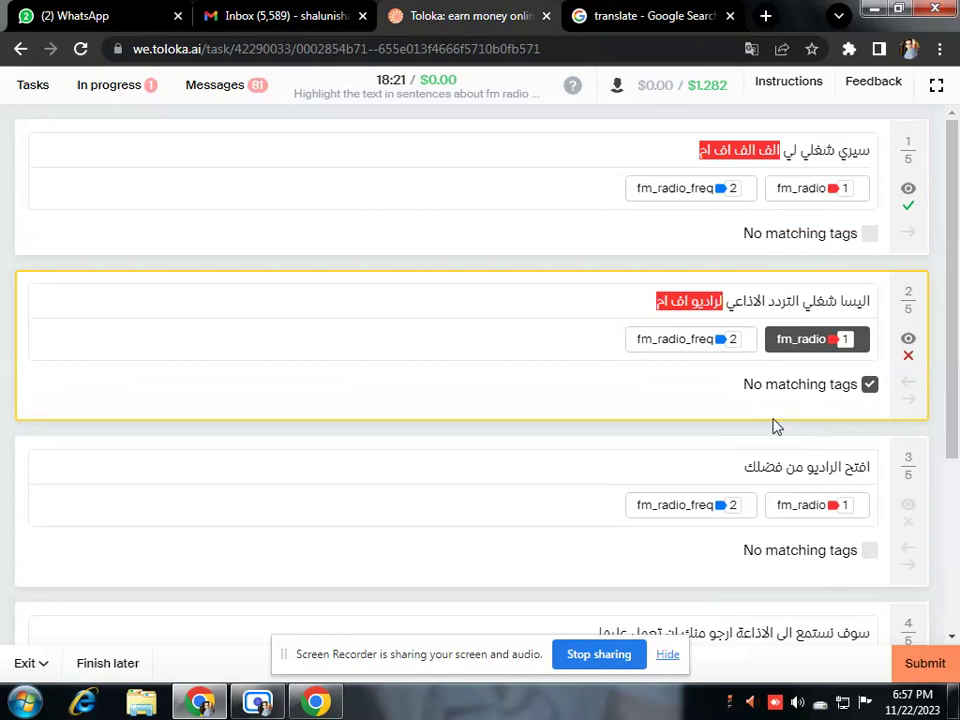
Step: Translate the third sentence, افتح الراديو من فضلك, into English and mark it as No matching tags
scroll(778, 424, down, 2)
triple_click(790, 281)
right_click(789, 283)
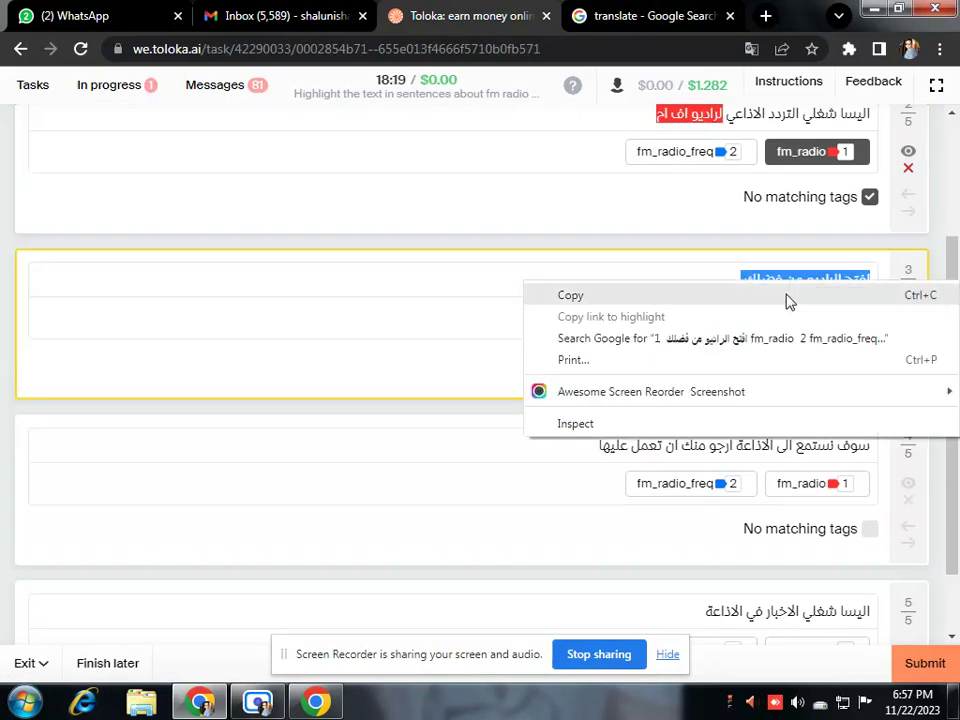
click(789, 295)
click(645, 12)
click(32, 308)
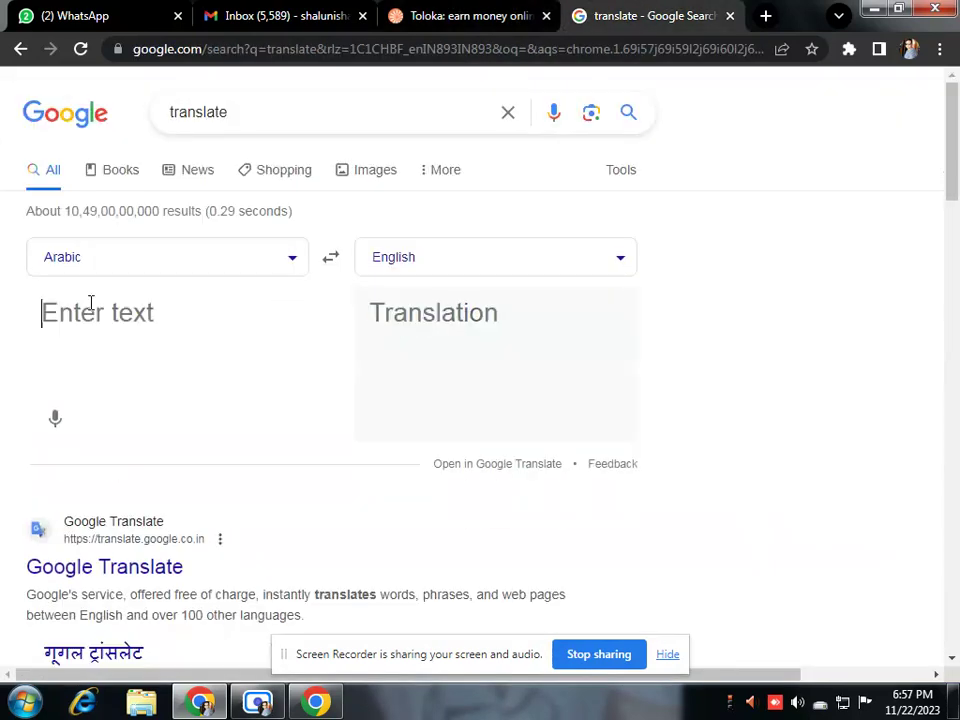
right_click(126, 299)
click(172, 414)
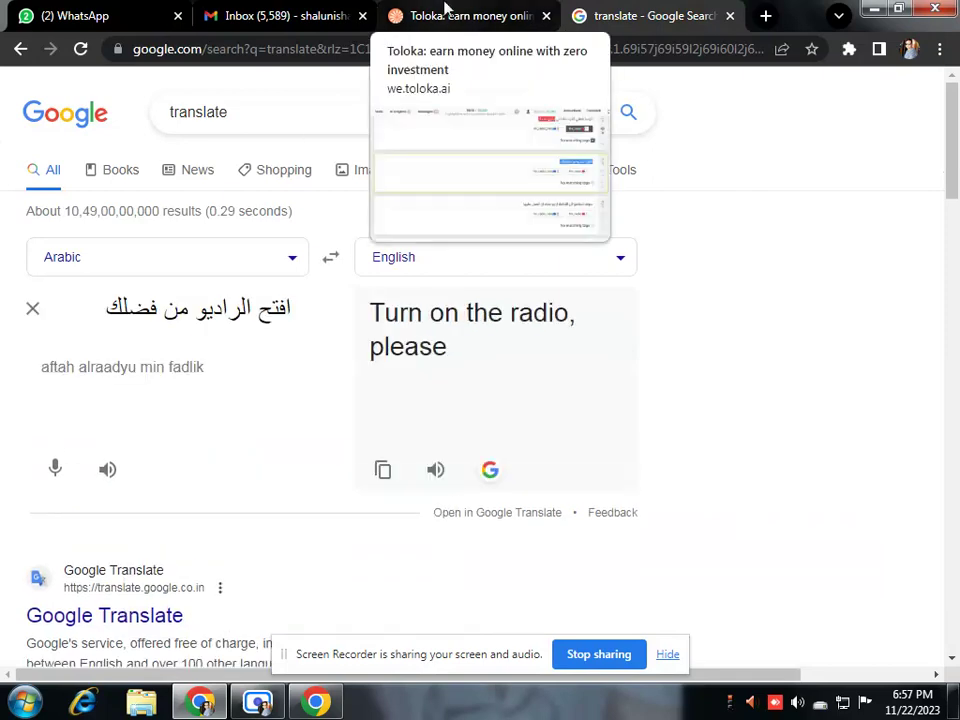
click(447, 12)
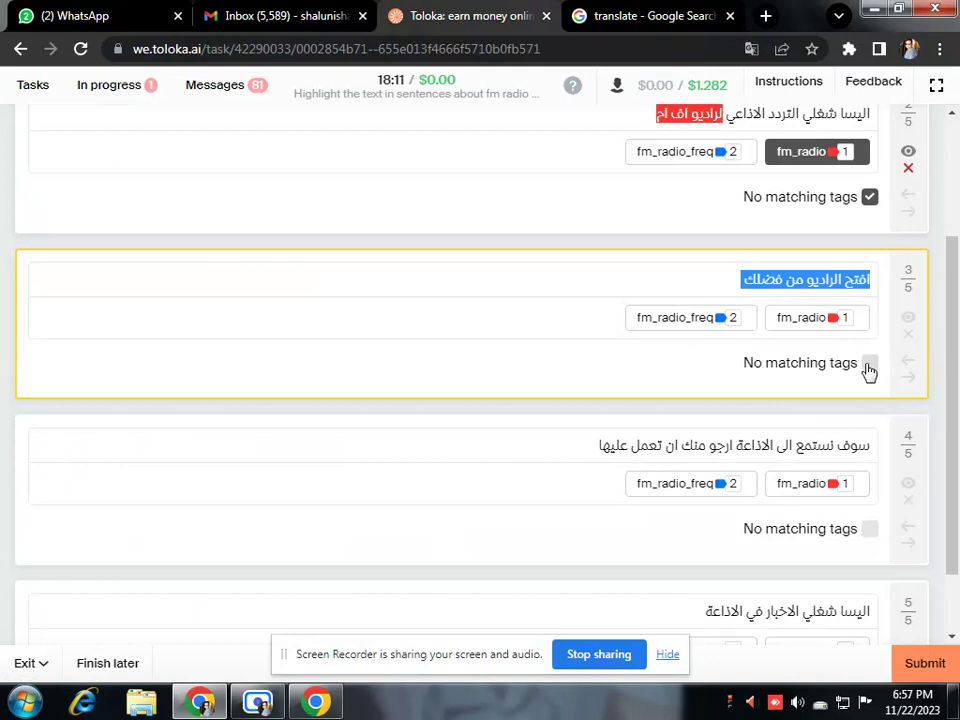
click(869, 362)
Step: Translate the fourth sentence, سوف نستمع الى الاذاعة ارجو منك ان تعمل عليها, mark it as No matching tags and recheck the translation
scroll(826, 428, down, 1)
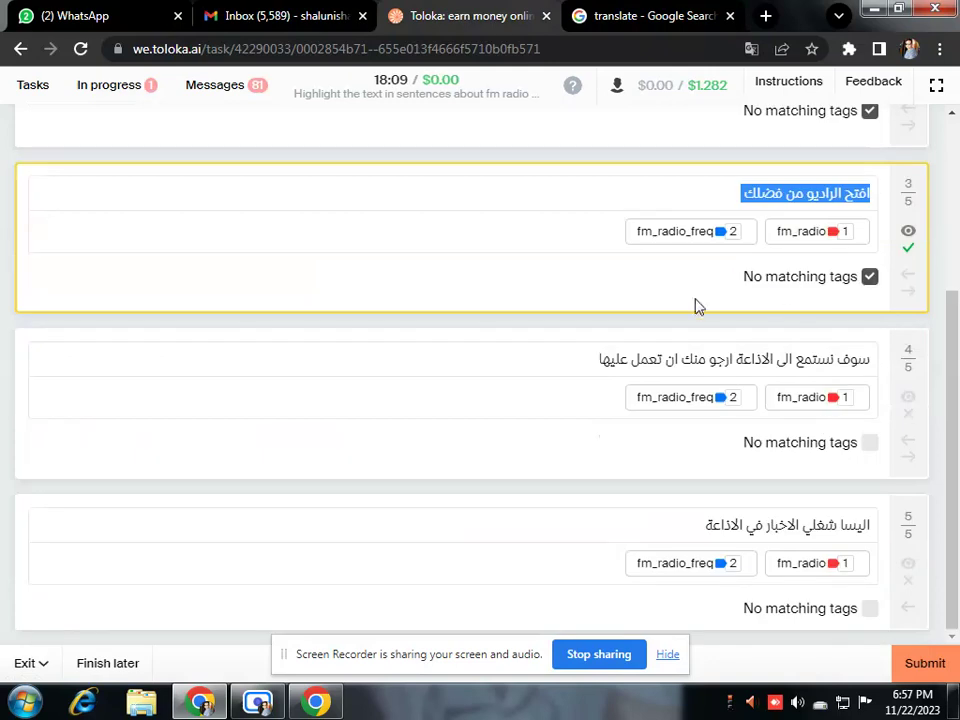
click(697, 323)
triple_click(750, 362)
right_click(750, 368)
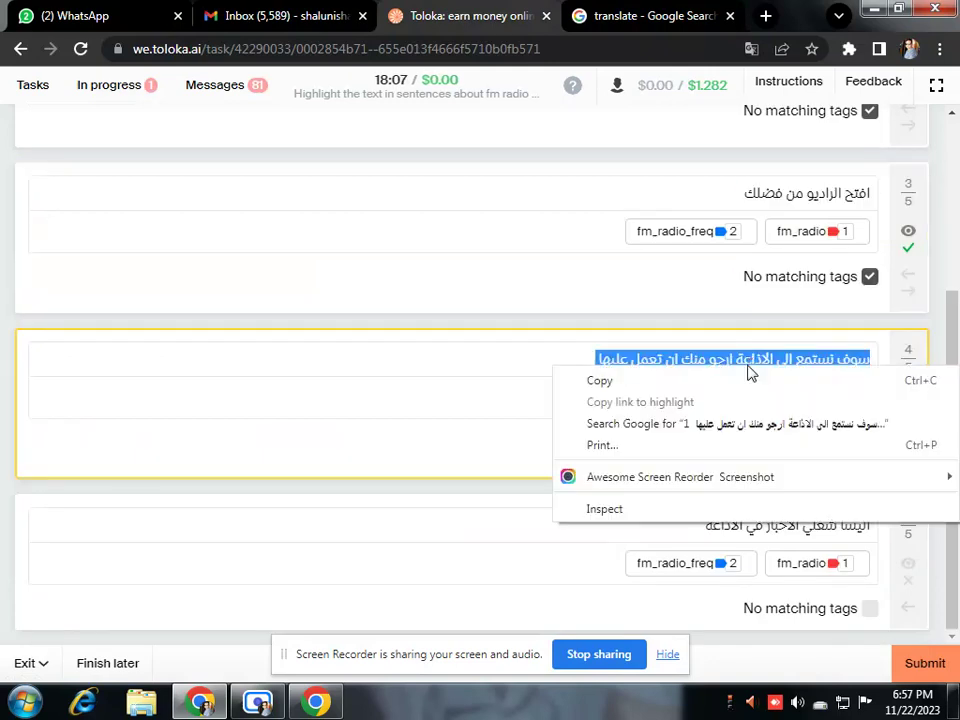
click(755, 380)
click(650, 15)
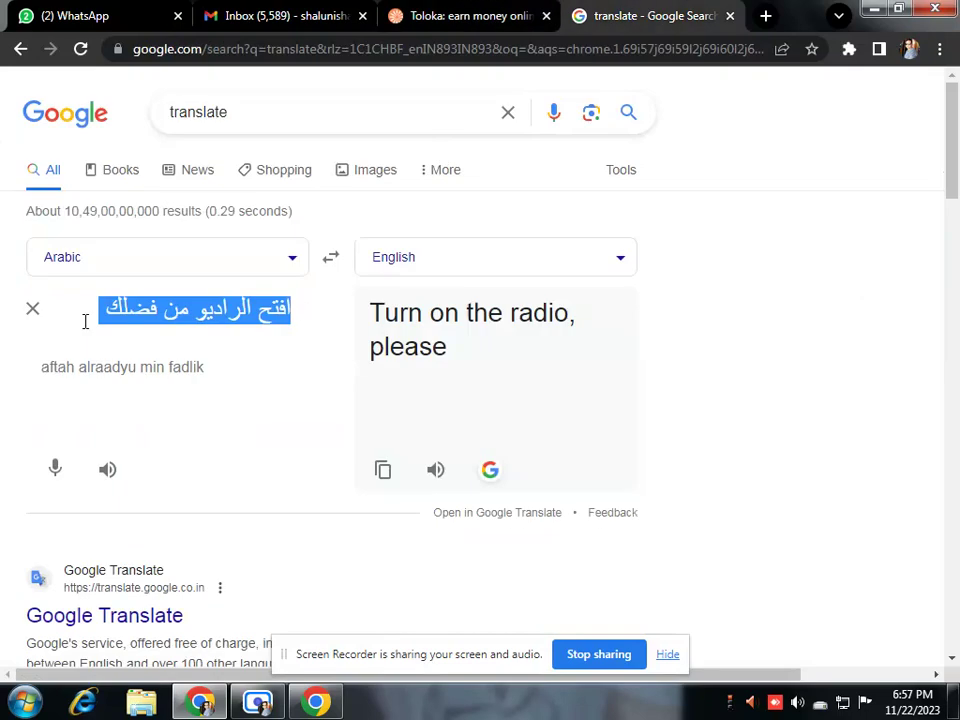
click(32, 308)
right_click(118, 322)
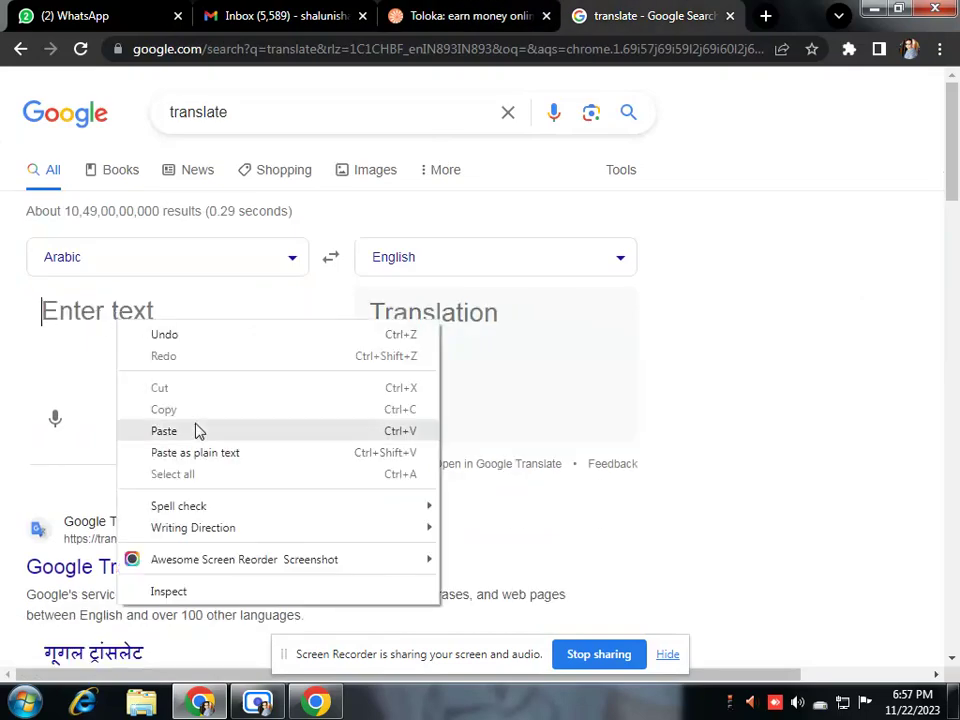
click(164, 430)
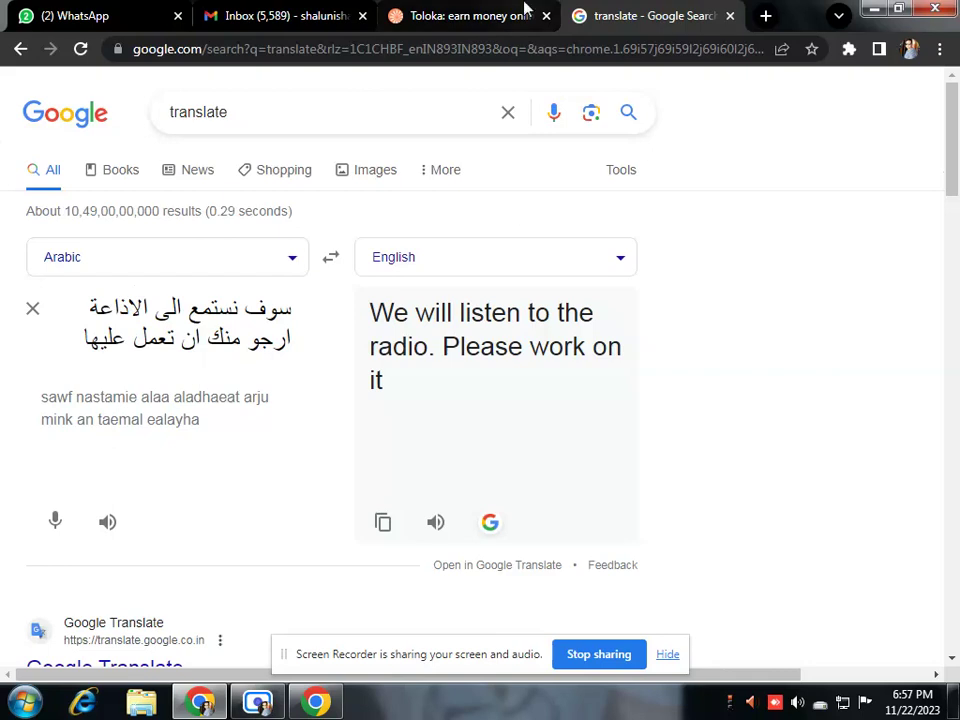
click(494, 12)
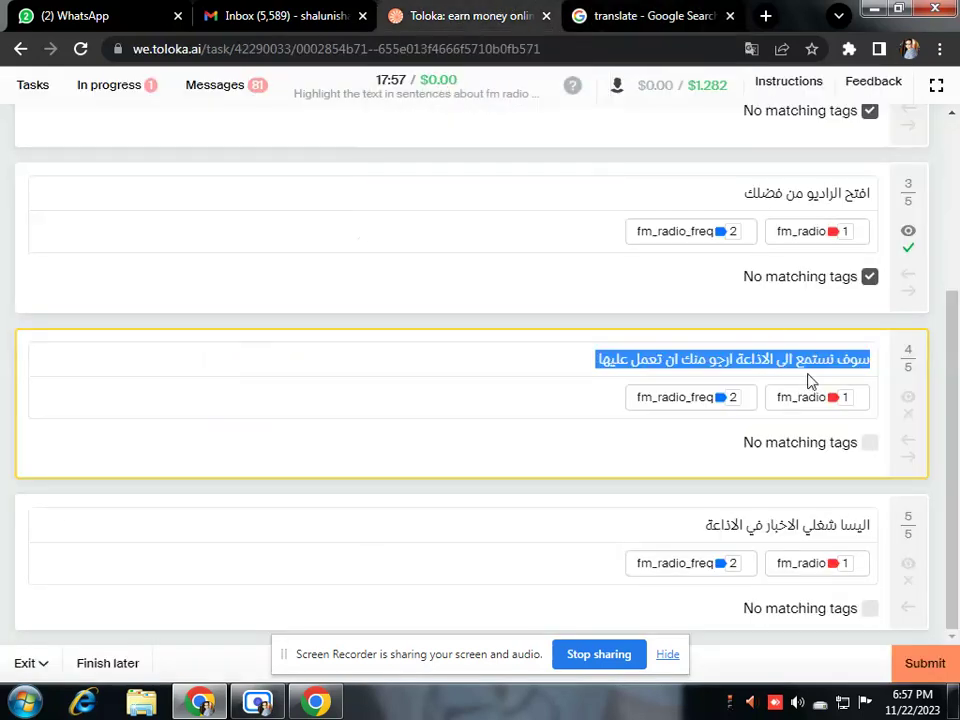
click(858, 447)
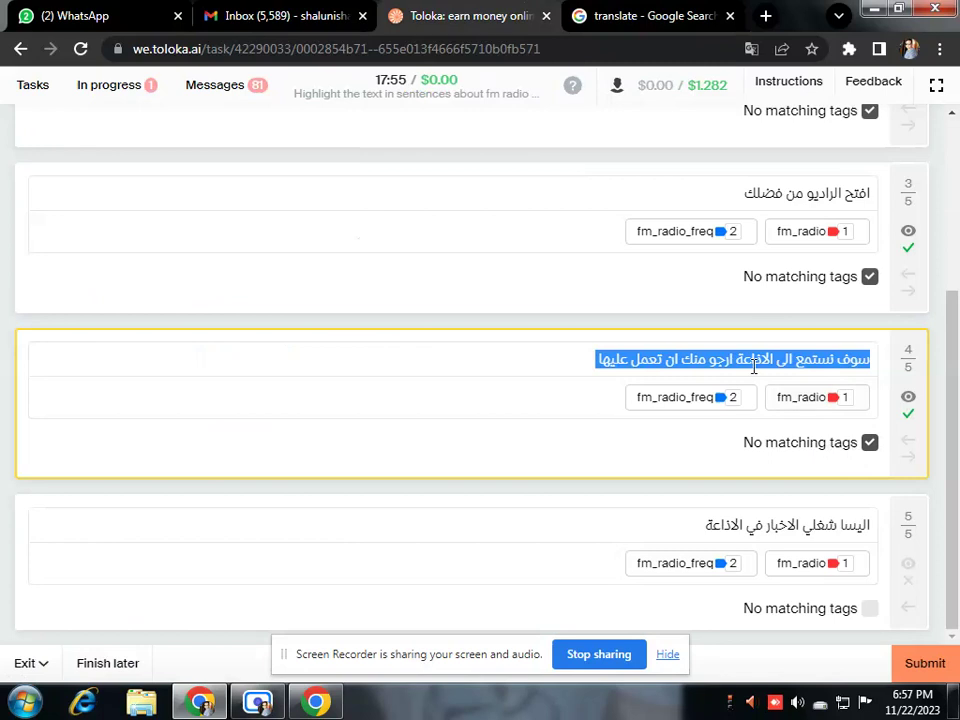
key(ctrl+Tab)
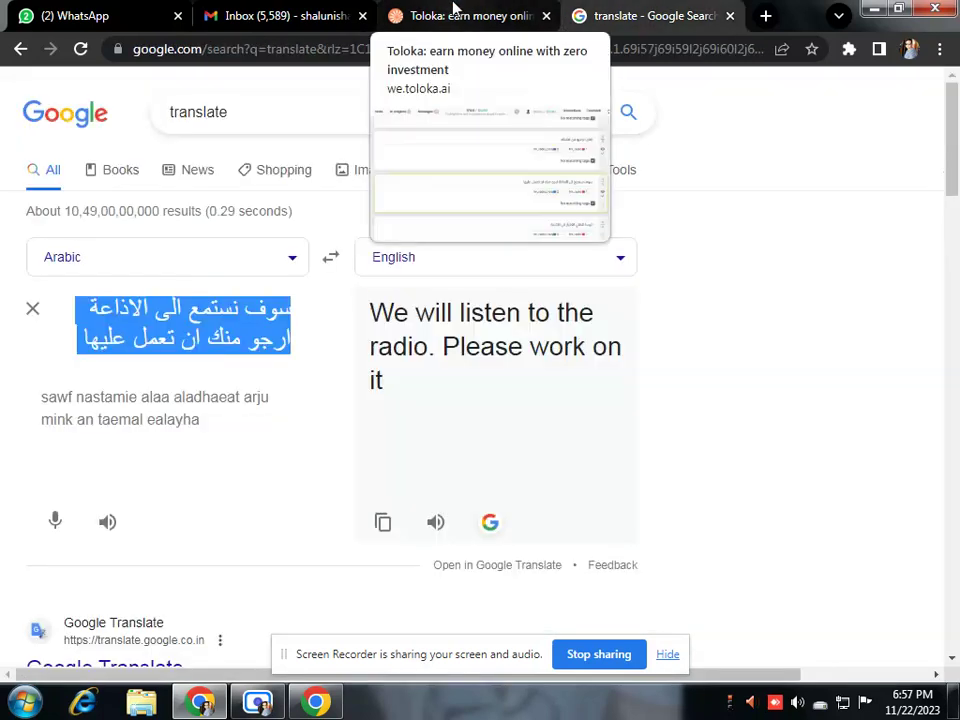
click(453, 12)
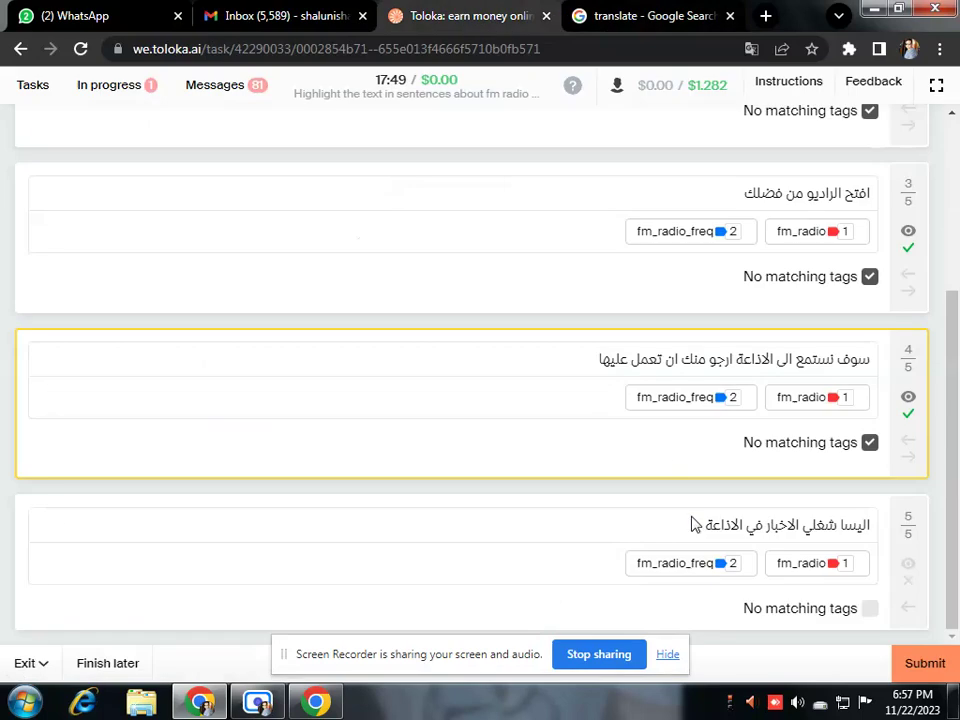
Step: Copy the fifth sentence, اليسا شغلي الاخبار في الاذاعة, and translate it from Arabic to English
triple_click(790, 524)
right_click(799, 531)
click(611, 538)
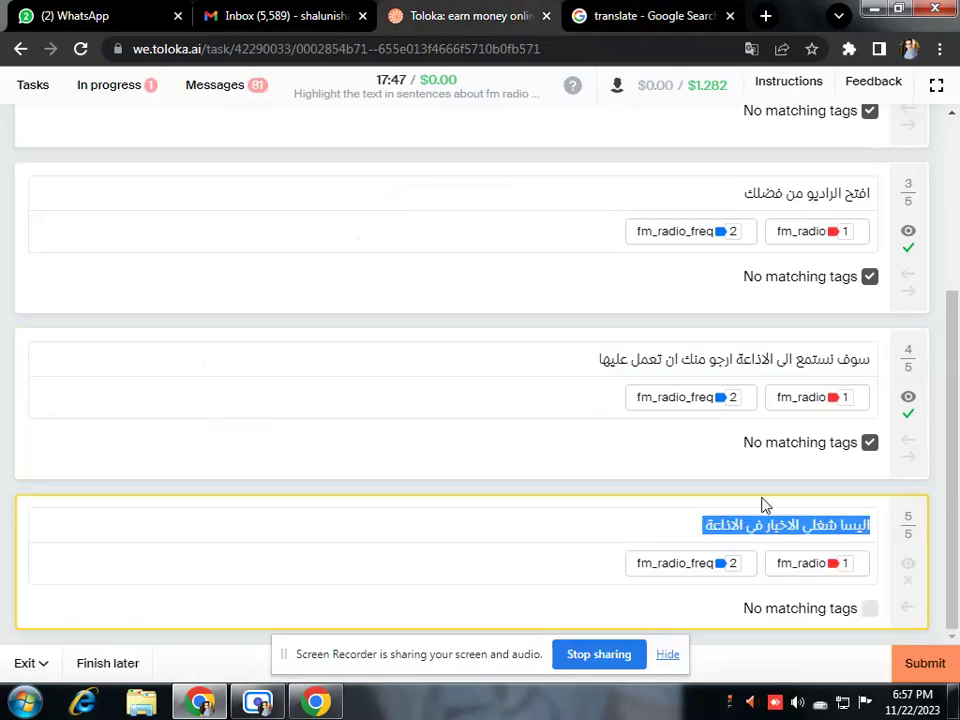
click(613, 12)
click(31, 305)
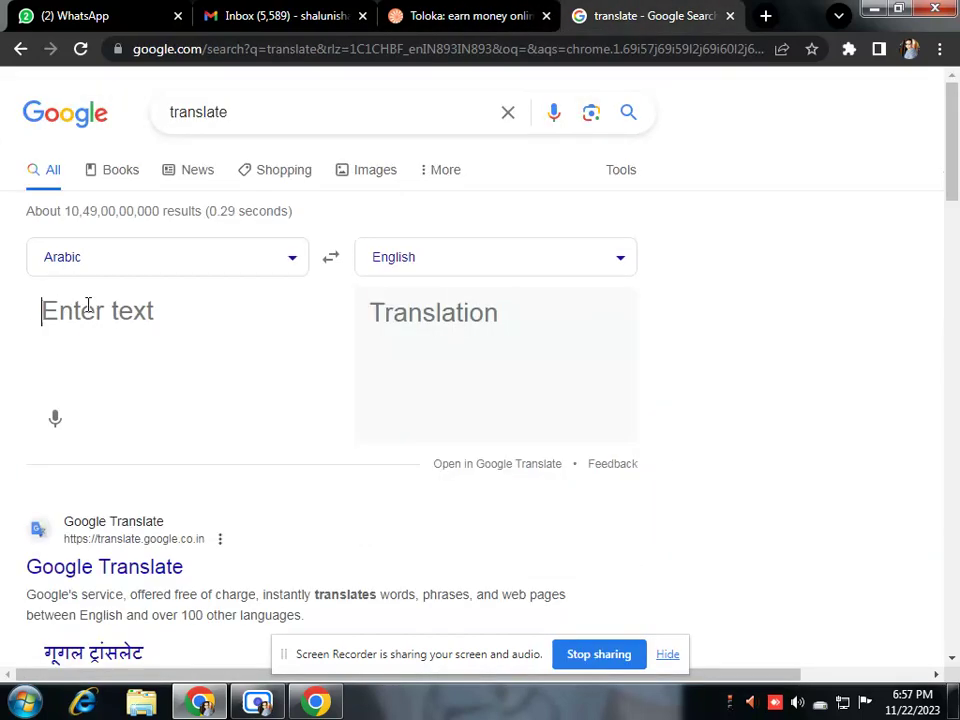
right_click(90, 309)
click(129, 418)
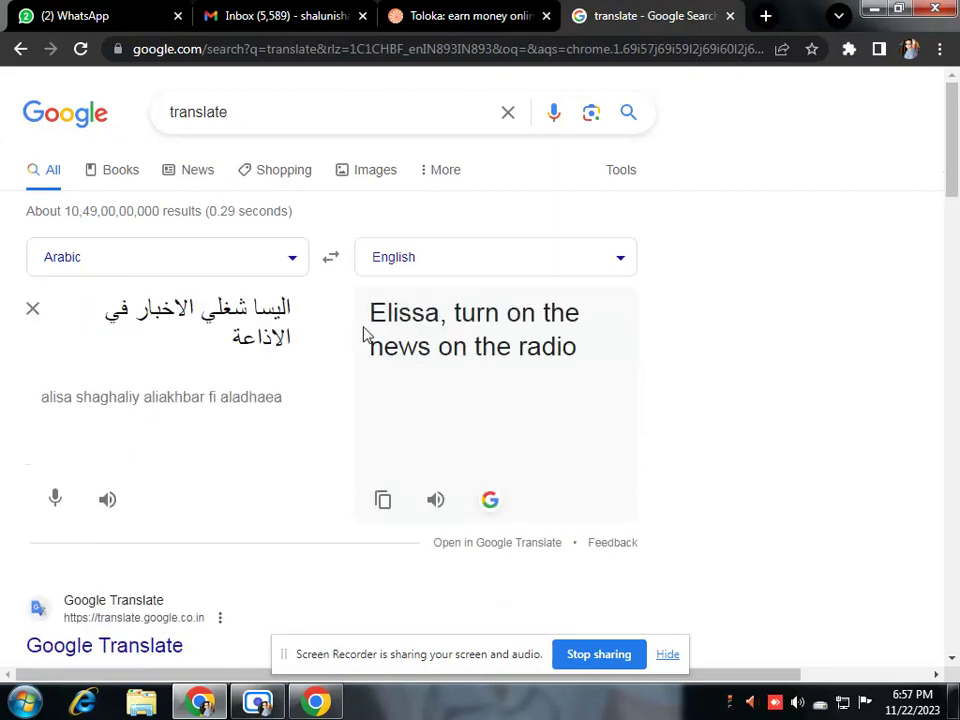